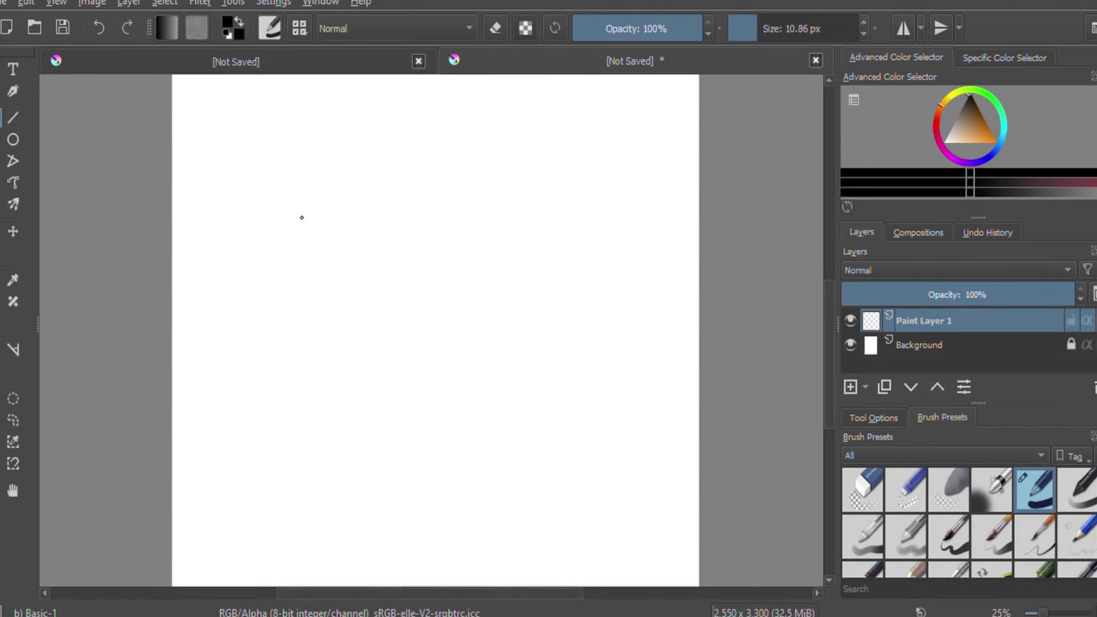
- Sketch a guide line across the head circle and redraw the antlers above it
{"action": "key", "text": "ctrl+z"}
{"action": "left_click_drag", "start_coordinate": [290, 212], "coordinate": [264, 195]}
{"action": "key", "text": "ctrl+z"}
{"action": "left_click_drag", "start_coordinate": [257, 262], "coordinate": [337, 257]}
{"action": "left_click_drag", "start_coordinate": [285, 211], "coordinate": [263, 215]}
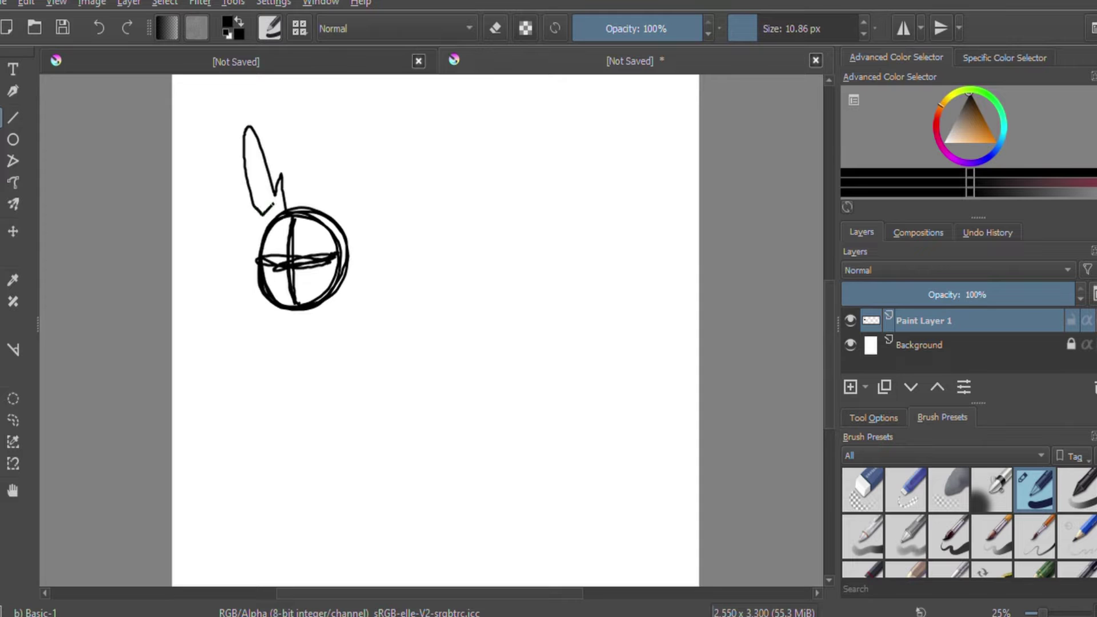
{"action": "key", "text": "ctrl+z"}
{"action": "key", "text": "ctrl+z"}
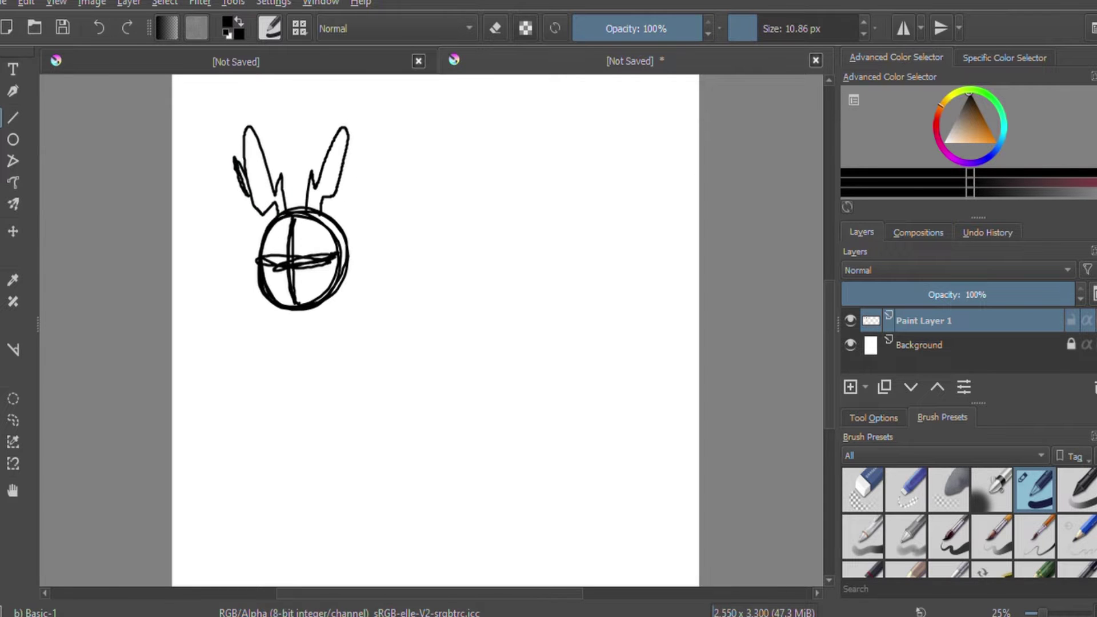
{"action": "key", "text": "plus"}
{"action": "left_click_drag", "start_coordinate": [306, 146], "coordinate": [312, 137]}
- Redraw the left and right ears beside the head
{"action": "key", "text": "ctrl+z"}
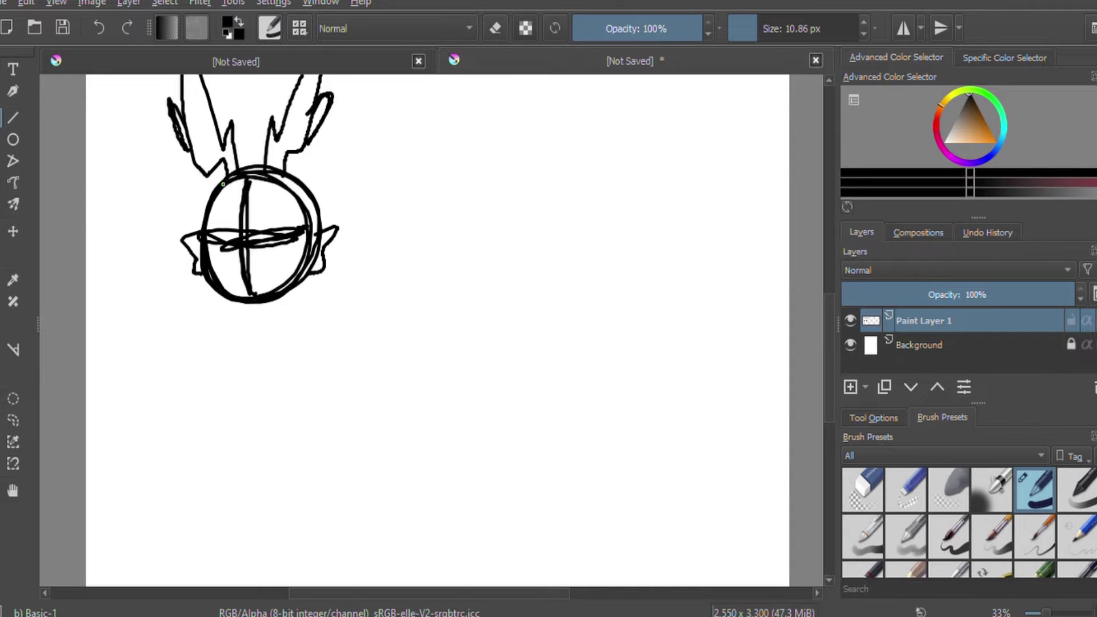
{"action": "left_click_drag", "start_coordinate": [212, 184], "coordinate": [194, 228]}
{"action": "key", "text": "ctrl+z"}
{"action": "left_click_drag", "start_coordinate": [211, 184], "coordinate": [194, 229]}
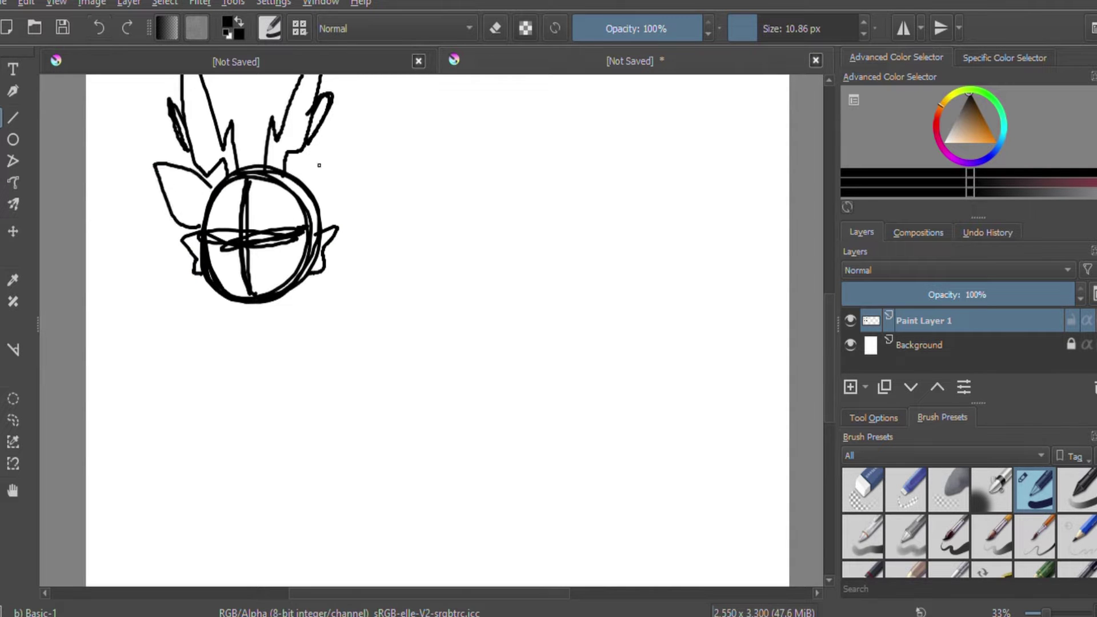
{"action": "key", "text": "ctrl+z"}
{"action": "left_click_drag", "start_coordinate": [345, 132], "coordinate": [323, 213]}
{"action": "left_click_drag", "start_coordinate": [309, 171], "coordinate": [343, 136]}
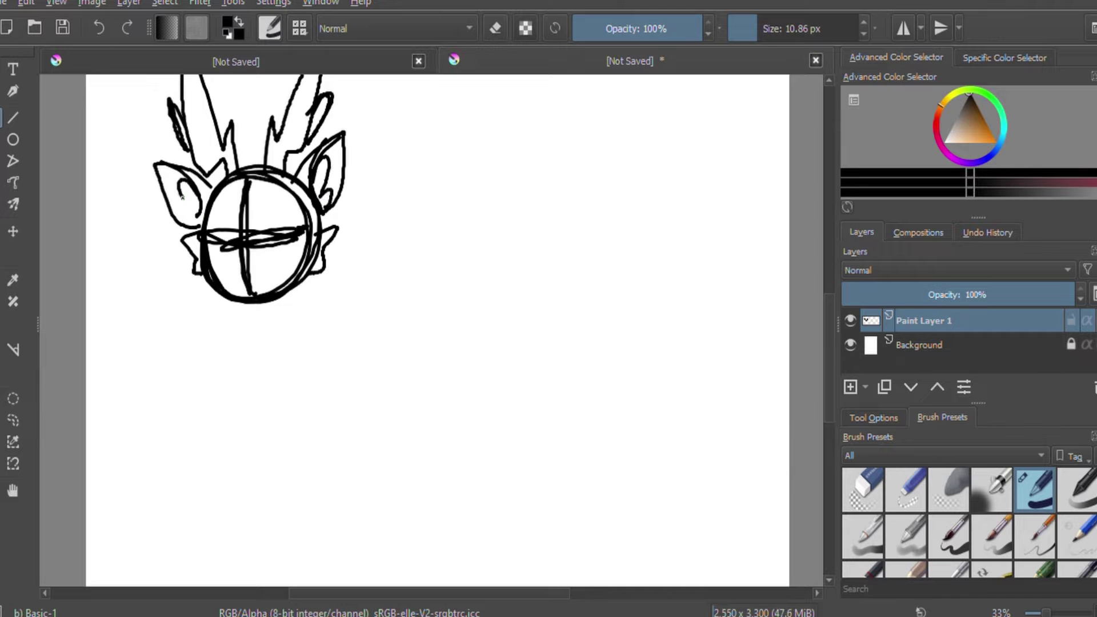
- Rough in an oval body outline under the head, undoing early attempts
{"action": "mouse_move", "coordinate": [251, 286]}
{"action": "left_mouse_down"}
{"action": "mouse_move", "coordinate": [240, 289]}
{"action": "mouse_move", "coordinate": [200, 440]}
{"action": "left_mouse_up"}
{"action": "key", "text": "ctrl+z"}
{"action": "mouse_move", "coordinate": [286, 292]}
{"action": "left_mouse_down"}
{"action": "mouse_move", "coordinate": [233, 456]}
{"action": "mouse_move", "coordinate": [334, 325]}
{"action": "left_mouse_up"}
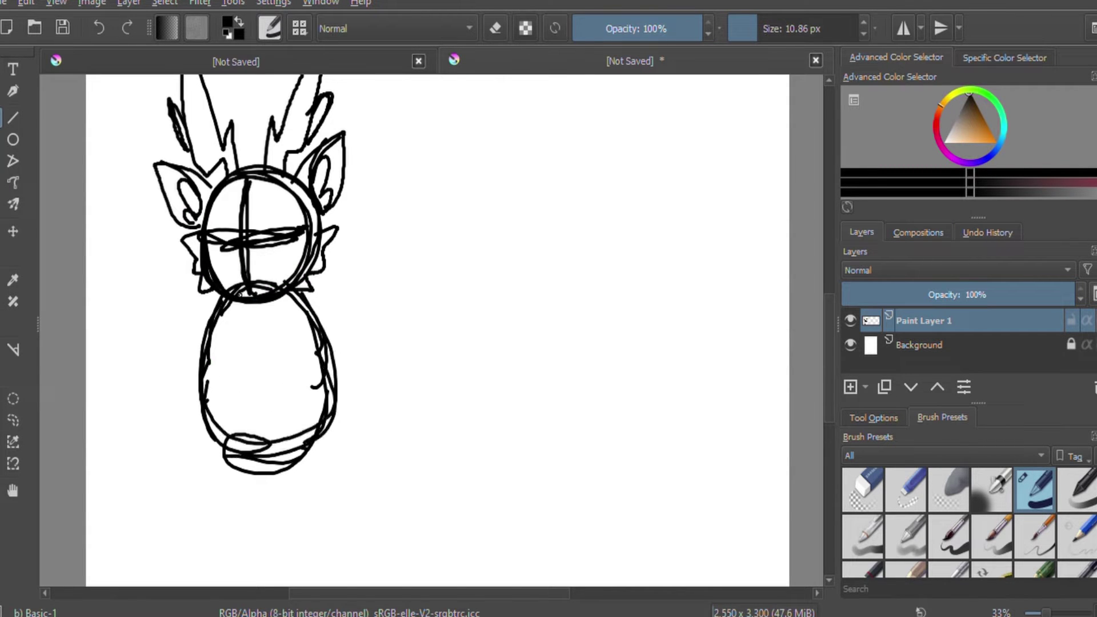
{"action": "left_click_drag", "start_coordinate": [223, 300], "coordinate": [303, 428]}
{"action": "left_click_drag", "start_coordinate": [211, 300], "coordinate": [216, 400]}
{"action": "key", "text": "ctrl+z"}
{"action": "key", "text": "ctrl+z"}
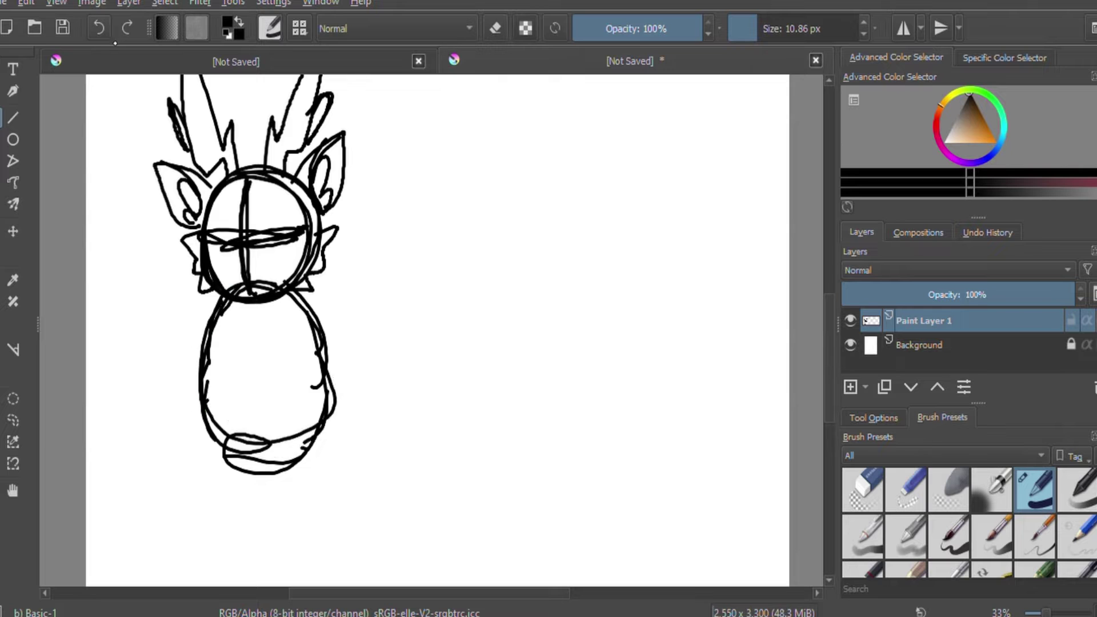
- Redraw and refine the oval body below the head
{"action": "key", "text": "ctrl+z"}
{"action": "key", "text": "ctrl+z"}
{"action": "key", "text": "ctrl+z"}
{"action": "mouse_move", "coordinate": [233, 313]}
{"action": "left_mouse_down"}
{"action": "mouse_move", "coordinate": [281, 313]}
{"action": "mouse_move", "coordinate": [246, 446]}
{"action": "left_mouse_up"}
{"action": "mouse_move", "coordinate": [278, 308]}
{"action": "left_mouse_down"}
{"action": "mouse_move", "coordinate": [308, 468]}
{"action": "mouse_move", "coordinate": [208, 440]}
{"action": "left_mouse_up"}
- Add wavy fluffy fur along the body's sides and neck
{"action": "key", "text": "ctrl+z"}
{"action": "key", "text": "ctrl+z"}
{"action": "key", "text": "ctrl+z"}
{"action": "key", "text": "ctrl+z"}
{"action": "left_click_drag", "start_coordinate": [234, 312], "coordinate": [251, 460]}
{"action": "left_click_drag", "start_coordinate": [269, 303], "coordinate": [240, 471]}
{"action": "left_click_drag", "start_coordinate": [234, 308], "coordinate": [212, 468]}
{"action": "left_click_drag", "start_coordinate": [216, 377], "coordinate": [199, 417]}
{"action": "key", "text": "ctrl+z"}
{"action": "key", "text": "ctrl+z"}
{"action": "left_click_drag", "start_coordinate": [240, 305], "coordinate": [197, 412]}
{"action": "mouse_move", "coordinate": [283, 306]}
{"action": "left_mouse_down"}
{"action": "mouse_move", "coordinate": [322, 312]}
{"action": "mouse_move", "coordinate": [311, 443]}
{"action": "left_mouse_up"}
{"action": "key", "text": "ctrl+z"}
{"action": "key", "text": "ctrl+z"}
{"action": "left_click_drag", "start_coordinate": [239, 306], "coordinate": [223, 437]}
{"action": "mouse_move", "coordinate": [283, 309]}
{"action": "left_mouse_down"}
{"action": "mouse_move", "coordinate": [323, 310]}
{"action": "mouse_move", "coordinate": [298, 451]}
{"action": "left_mouse_up"}
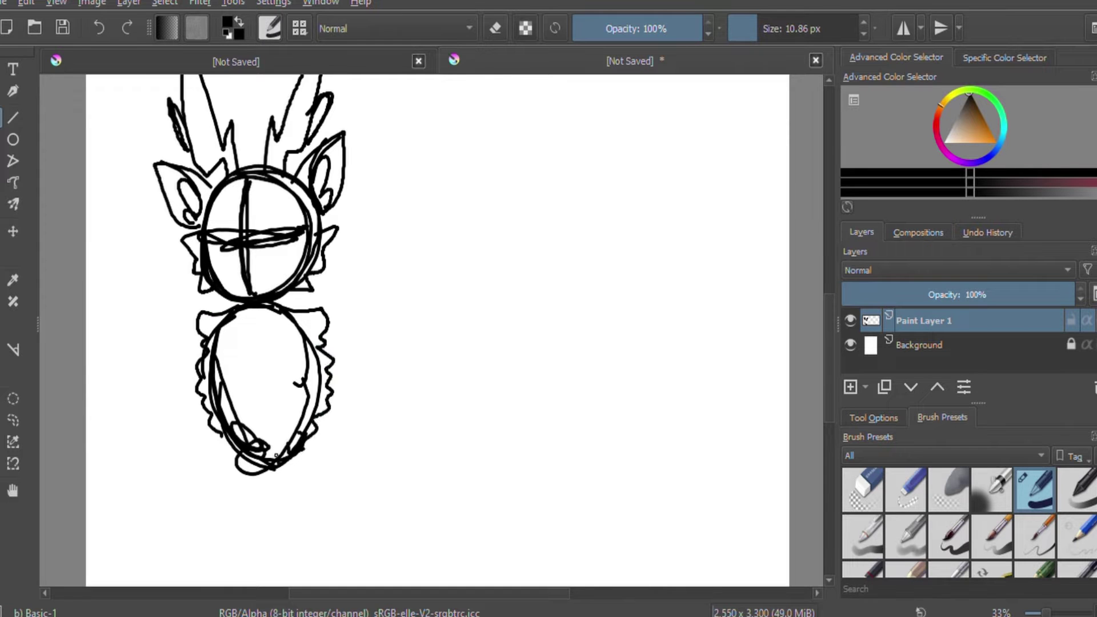
{"action": "key", "text": "ctrl+z"}
{"action": "key", "text": "ctrl+z"}
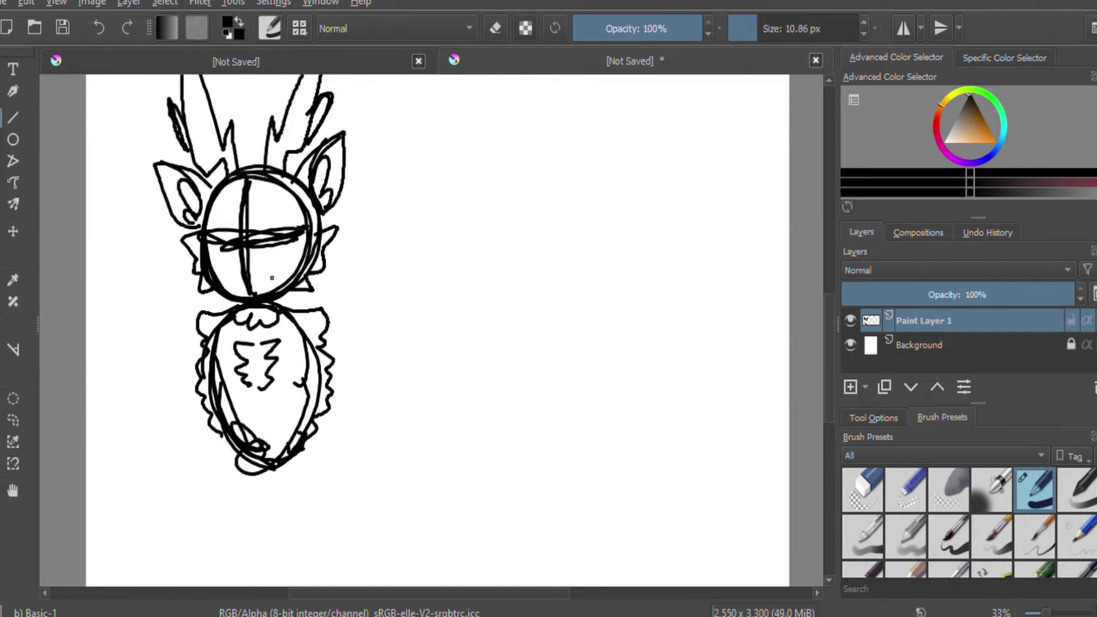
- Try and remove an oval right of the body, then zoom out to the whole page
{"action": "mouse_move", "coordinate": [449, 347]}
{"action": "left_mouse_down"}
{"action": "mouse_move", "coordinate": [371, 451]}
{"action": "mouse_move", "coordinate": [383, 429]}
{"action": "left_mouse_up"}
{"action": "key", "text": "ctrl+z"}
{"action": "key", "text": "minus"}
{"action": "key", "text": "ctrl+t"}
{"action": "key", "text": "Escape"}
{"action": "key", "text": "ctrl+z"}
{"action": "key", "text": "ctrl+t"}
- Shift the sketch right and down, then try a hindquarter oval right of the body
{"action": "left_click_drag", "start_coordinate": [542, 275], "coordinate": [600, 297]}
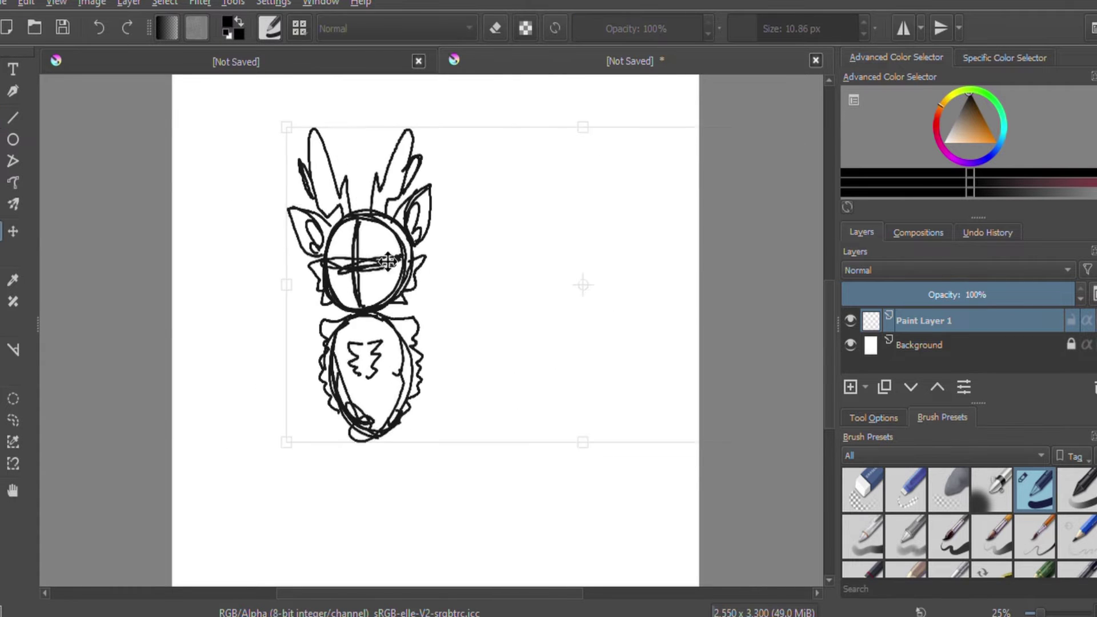
{"action": "key", "text": "Return"}
{"action": "left_click_drag", "start_coordinate": [516, 360], "coordinate": [534, 391]}
{"action": "scroll", "coordinate": [499, 328], "scroll_direction": "right", "scroll_amount": 2}
{"action": "mouse_move", "coordinate": [426, 365]}
{"action": "left_mouse_down"}
{"action": "mouse_move", "coordinate": [354, 381]}
{"action": "mouse_move", "coordinate": [400, 434]}
{"action": "mouse_move", "coordinate": [362, 384]}
{"action": "mouse_move", "coordinate": [360, 440]}
{"action": "left_mouse_up"}
{"action": "key", "text": "ctrl+z"}
{"action": "key", "text": "ctrl+z"}
- Sketch trial circles and curves beside the body for the hindquarters
{"action": "key", "text": "ctrl+z"}
{"action": "mouse_move", "coordinate": [351, 371]}
{"action": "left_mouse_down"}
{"action": "mouse_move", "coordinate": [422, 363]}
{"action": "mouse_move", "coordinate": [434, 348]}
{"action": "mouse_move", "coordinate": [365, 371]}
{"action": "mouse_move", "coordinate": [403, 361]}
{"action": "left_mouse_up"}
{"action": "key", "text": "ctrl+z"}
{"action": "key", "text": "ctrl+z"}
{"action": "key", "text": "ctrl+z"}
{"action": "mouse_move", "coordinate": [423, 346]}
{"action": "left_mouse_down"}
{"action": "mouse_move", "coordinate": [439, 363]}
{"action": "mouse_move", "coordinate": [400, 440]}
{"action": "mouse_move", "coordinate": [453, 458]}
{"action": "left_mouse_up"}
- Draw a large scribbled hindquarter circle right of the body
{"action": "key", "text": "ctrl+z"}
{"action": "key", "text": "ctrl+z"}
{"action": "key", "text": "ctrl+z"}
{"action": "key", "text": "ctrl+z"}
{"action": "left_click_drag", "start_coordinate": [445, 390], "coordinate": [470, 396]}
{"action": "left_click_drag", "start_coordinate": [394, 394], "coordinate": [394, 460]}
{"action": "key", "text": "ctrl+z"}
{"action": "key", "text": "ctrl+z"}
{"action": "key", "text": "ctrl+z"}
{"action": "key", "text": "ctrl+shift+z"}
{"action": "left_click_drag", "start_coordinate": [421, 374], "coordinate": [342, 411]}
{"action": "key", "text": "ctrl+z"}
{"action": "key", "text": "ctrl+z"}
{"action": "mouse_move", "coordinate": [434, 349]}
{"action": "left_mouse_down"}
{"action": "mouse_move", "coordinate": [400, 451]}
{"action": "mouse_move", "coordinate": [352, 416]}
{"action": "left_mouse_up"}
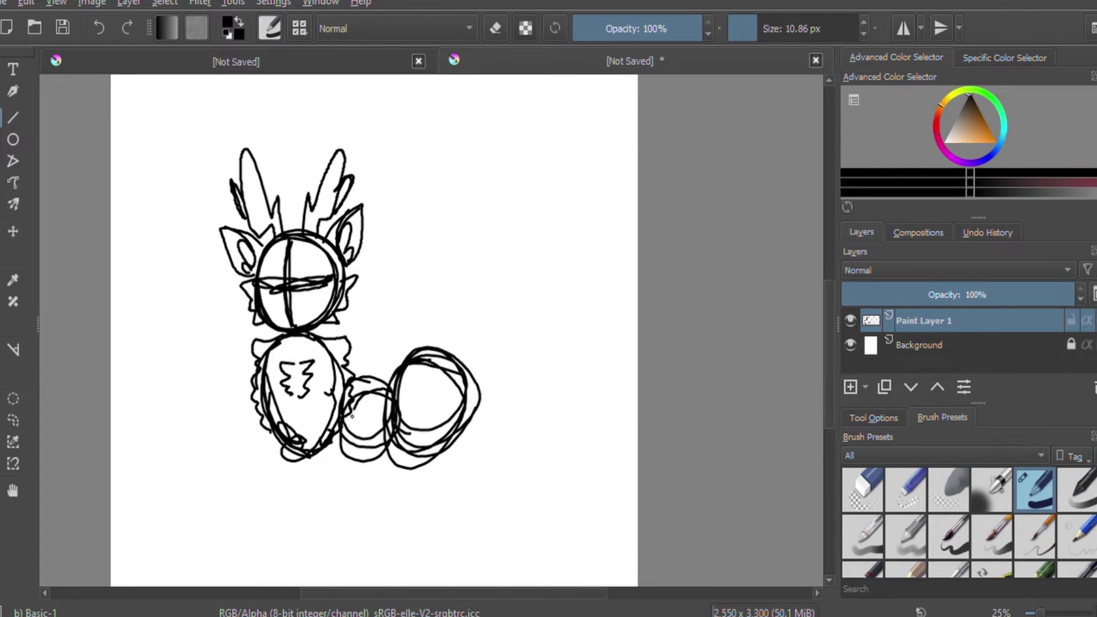
{"action": "key", "text": "ctrl+z"}
- Attempt an oval leg below the body and loops under the hind circle, undoing them
{"action": "left_click_drag", "start_coordinate": [319, 426], "coordinate": [313, 477]}
{"action": "key", "text": "ctrl+z"}
{"action": "left_click_drag", "start_coordinate": [320, 406], "coordinate": [320, 566]}
{"action": "key", "text": "ctrl+z"}
{"action": "key", "text": "ctrl+z"}
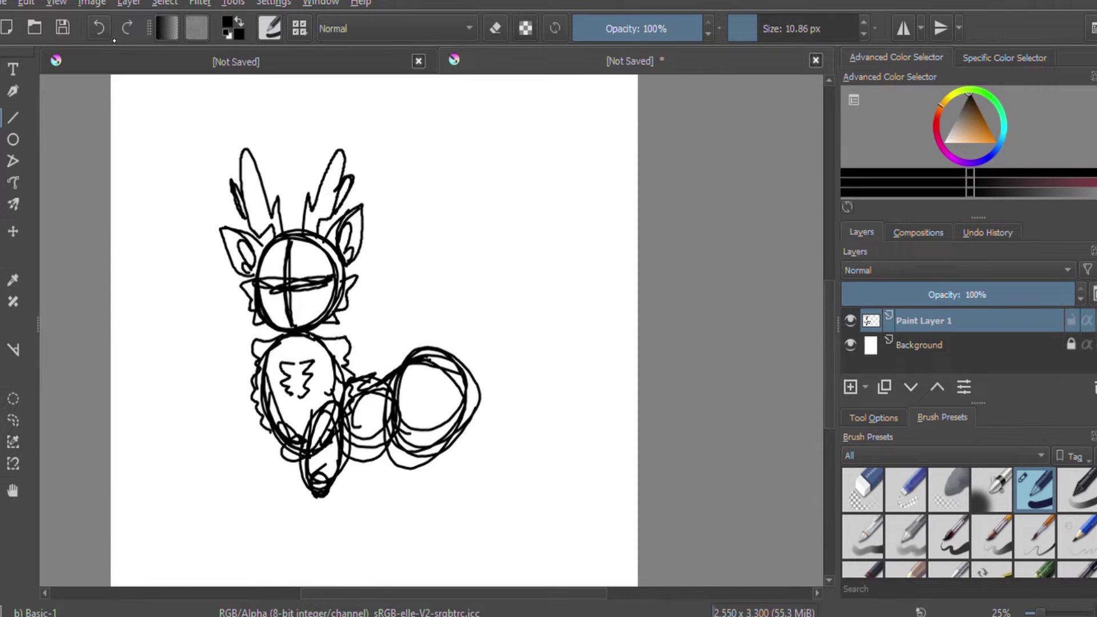
{"action": "key", "text": "ctrl+z"}
{"action": "key", "text": "ctrl+z"}
{"action": "key", "text": "ctrl+z"}
{"action": "mouse_move", "coordinate": [438, 422]}
{"action": "left_mouse_down"}
{"action": "mouse_move", "coordinate": [451, 480]}
{"action": "mouse_move", "coordinate": [439, 481]}
{"action": "mouse_move", "coordinate": [422, 563]}
{"action": "mouse_move", "coordinate": [444, 467]}
{"action": "left_mouse_up"}
{"action": "key", "text": "ctrl+z"}
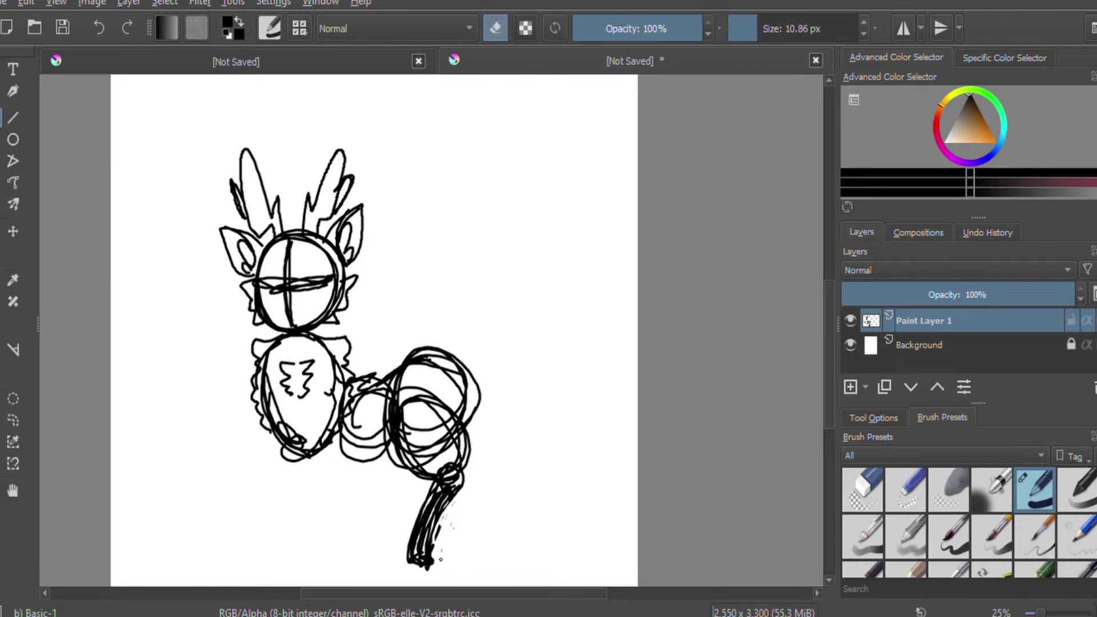
- Try thin tail strokes below the hind circle, undoing each attempt
{"action": "key", "text": "e"}
{"action": "key", "text": "ctrl+z"}
{"action": "key", "text": "ctrl+z"}
{"action": "key", "text": "ctrl+z"}
{"action": "mouse_move", "coordinate": [449, 460]}
{"action": "left_mouse_down"}
{"action": "mouse_move", "coordinate": [400, 569]}
{"action": "mouse_move", "coordinate": [440, 482]}
{"action": "mouse_move", "coordinate": [431, 547]}
{"action": "left_mouse_up"}
{"action": "key", "text": "ctrl+z"}
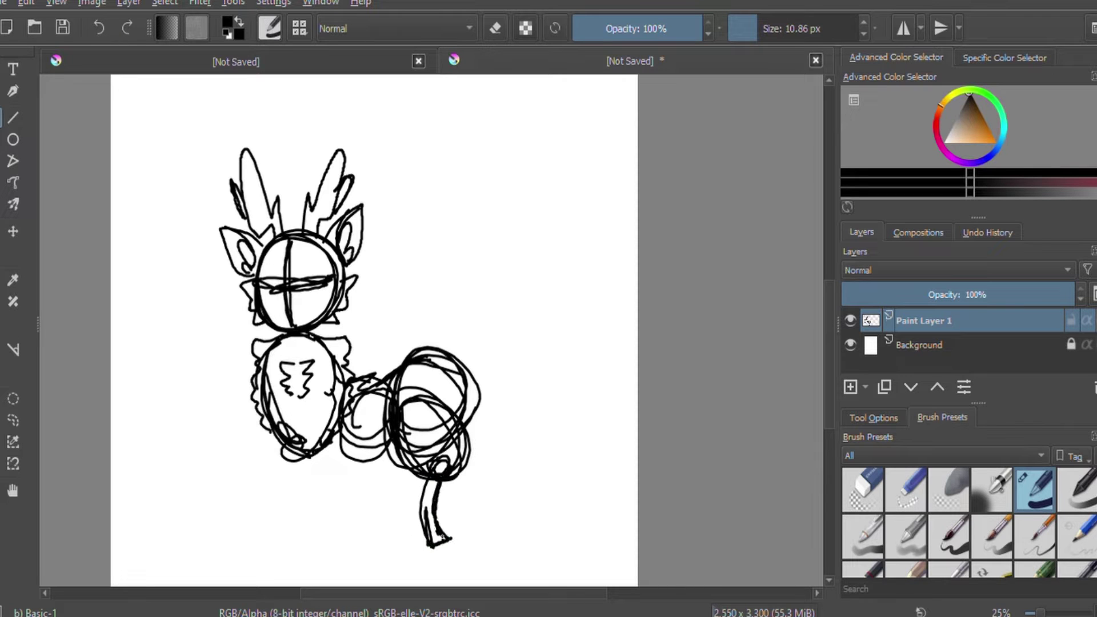
{"action": "key", "text": "ctrl+z"}
{"action": "left_click_drag", "start_coordinate": [446, 480], "coordinate": [491, 532]}
{"action": "key", "text": "ctrl+z"}
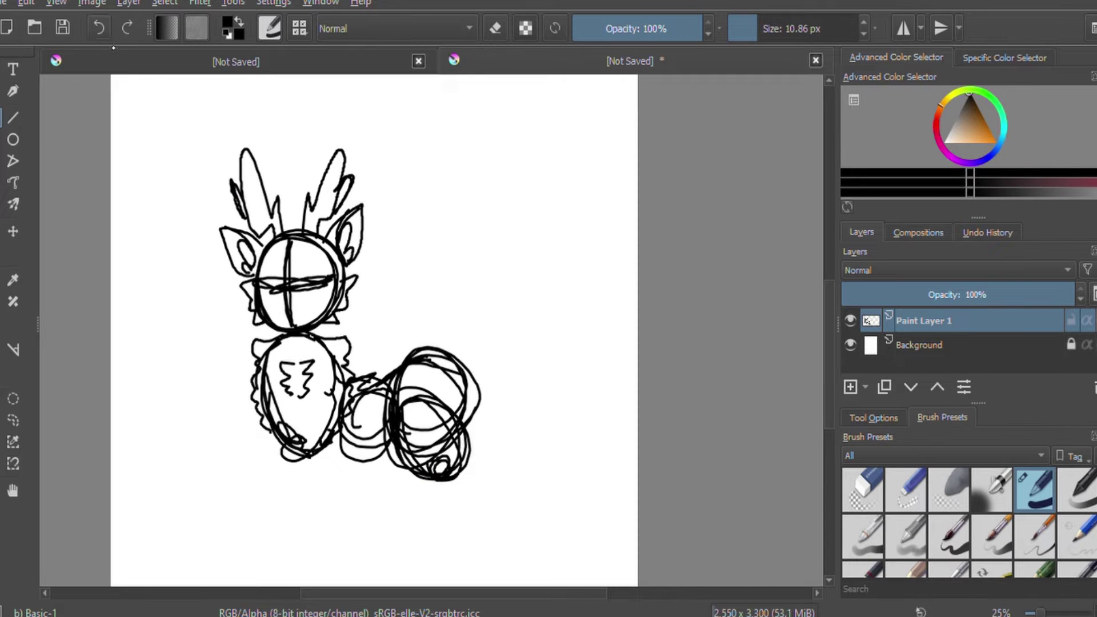
- Draw a front leg below the body and move the whole sketch down the page
{"action": "left_click_drag", "start_coordinate": [330, 407], "coordinate": [337, 417]}
{"action": "left_click_drag", "start_coordinate": [306, 550], "coordinate": [320, 577]}
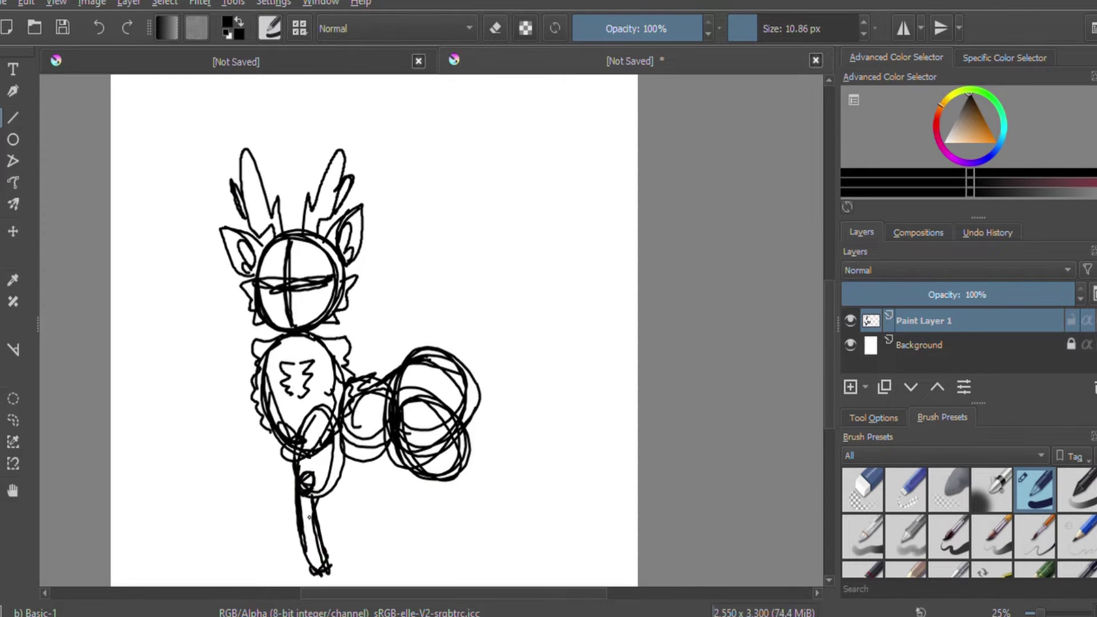
{"action": "key", "text": "ctrl+t"}
{"action": "key", "text": "Delete"}
{"action": "key", "text": "ctrl+z"}
{"action": "key", "text": "ctrl+z"}
{"action": "key", "text": "ctrl+t"}
{"action": "left_click_drag", "start_coordinate": [494, 243], "coordinate": [495, 471]}
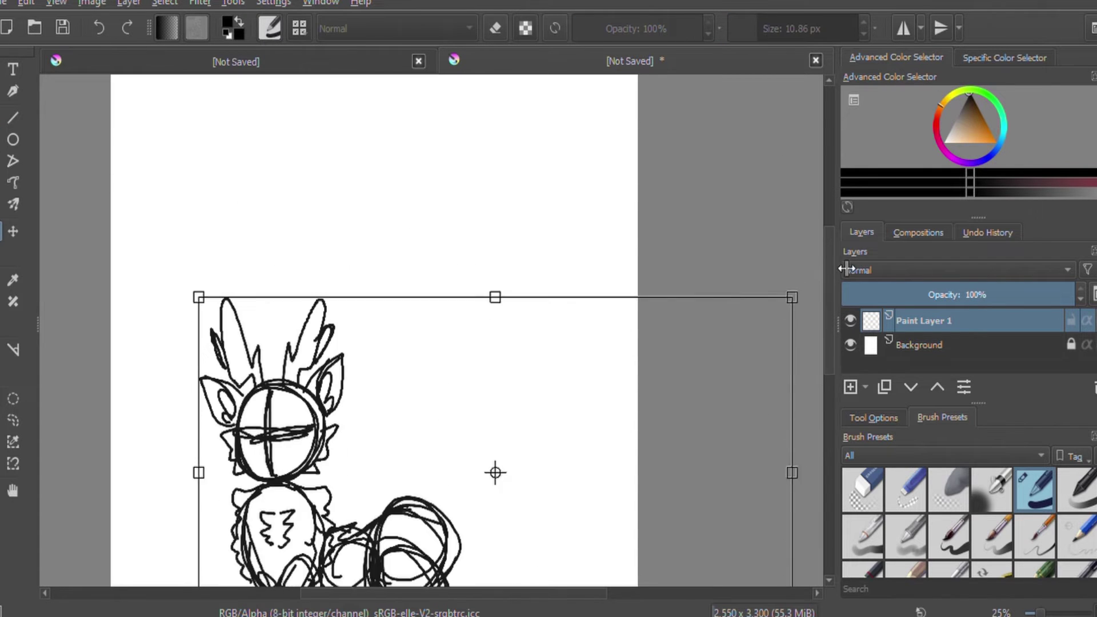
- Shift the rough sketch up and to the right on the page
{"action": "key", "text": "minus"}
{"action": "mouse_move", "coordinate": [464, 384]}
{"action": "left_mouse_down"}
{"action": "mouse_move", "coordinate": [449, 372]}
{"action": "mouse_move", "coordinate": [478, 349]}
{"action": "left_mouse_up"}
{"action": "key", "text": "b"}
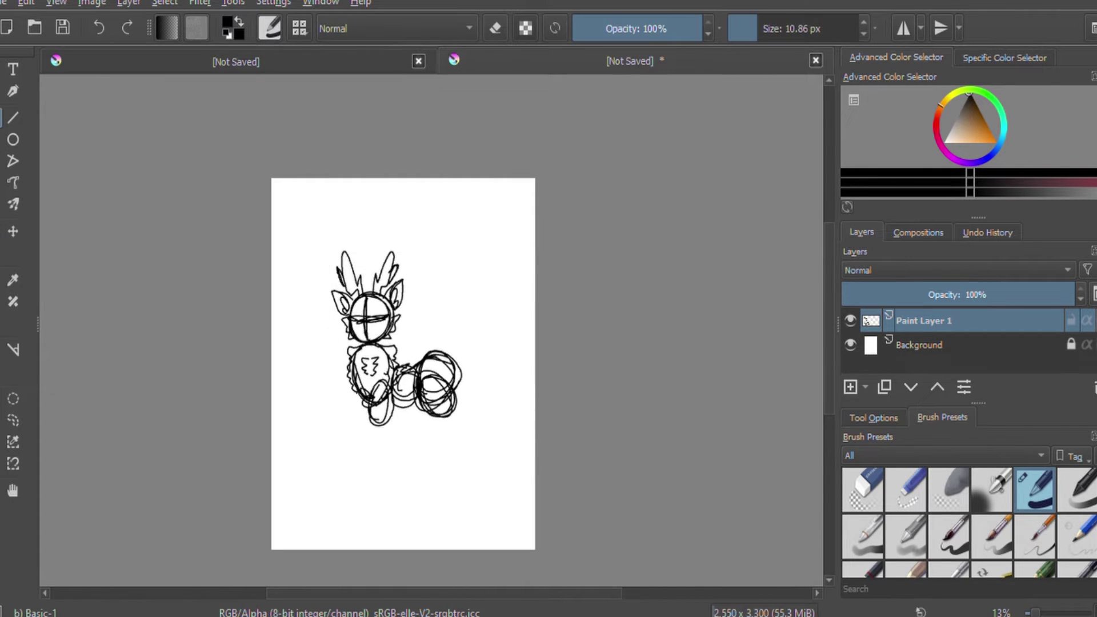
{"action": "key", "text": "plus"}
{"action": "key", "text": "plus"}
{"action": "key", "text": "plus"}
{"action": "key", "text": "plus"}
{"action": "scroll", "coordinate": [490, 468], "scroll_direction": "down", "scroll_amount": 2}
- Try several hind and front leg strokes below the body, undoing each attempt
{"action": "left_click_drag", "start_coordinate": [490, 469], "coordinate": [485, 475]}
{"action": "left_click_drag", "start_coordinate": [477, 480], "coordinate": [434, 586]}
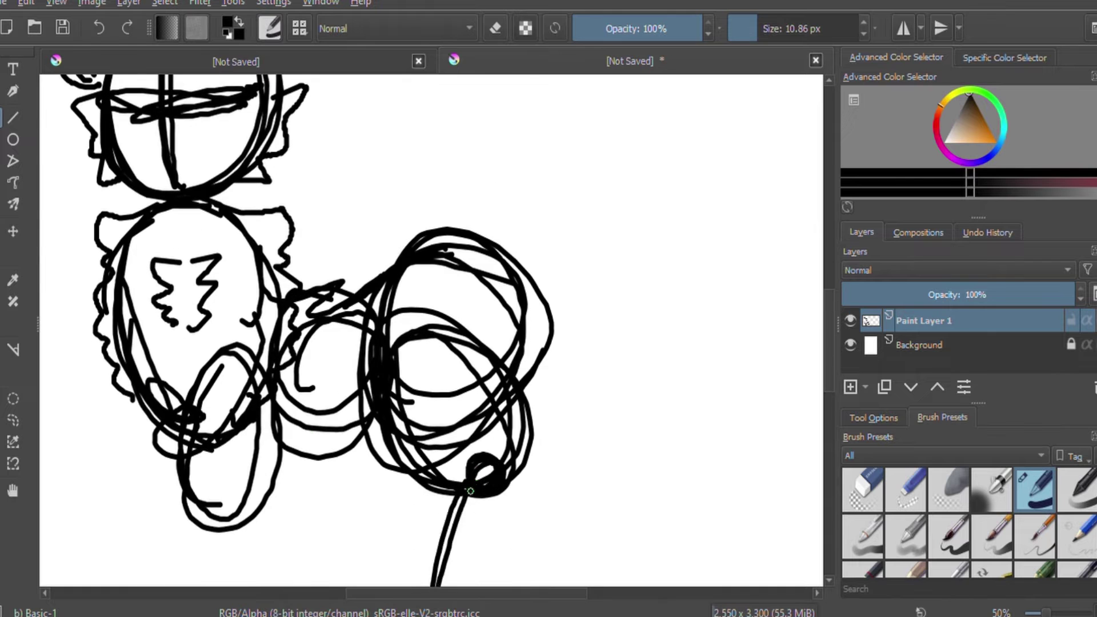
{"action": "key", "text": "ctrl+z"}
{"action": "key", "text": "minus"}
{"action": "left_click_drag", "start_coordinate": [473, 399], "coordinate": [459, 476]}
{"action": "left_click_drag", "start_coordinate": [448, 410], "coordinate": [440, 480]}
{"action": "key", "text": "ctrl+z"}
{"action": "key", "text": "ctrl+z"}
{"action": "left_click_drag", "start_coordinate": [480, 397], "coordinate": [423, 497]}
{"action": "key", "text": "ctrl+z"}
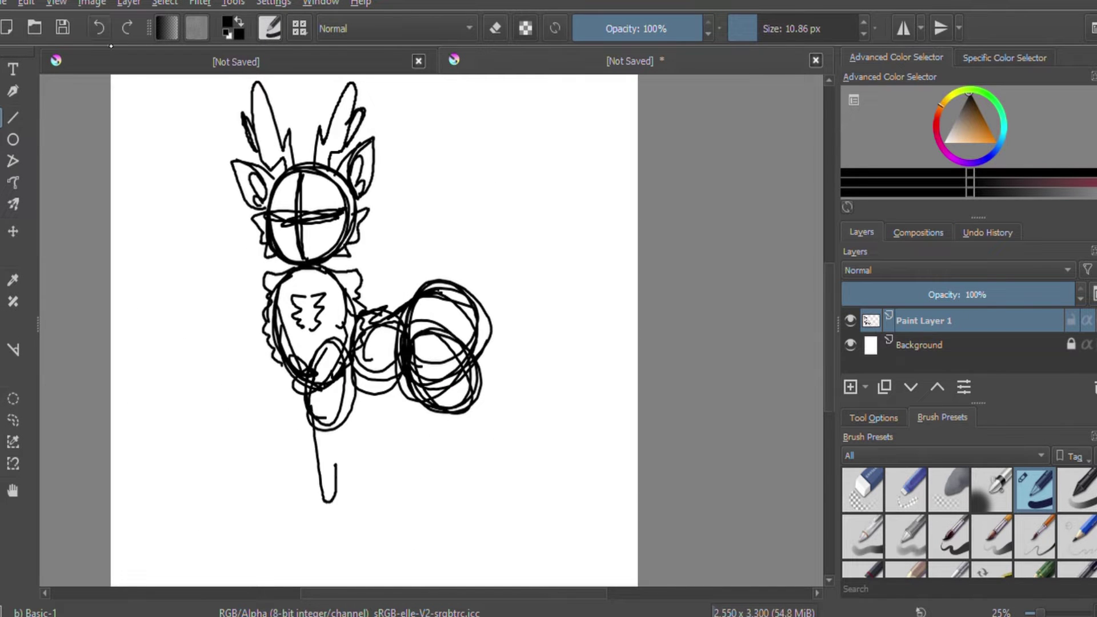
{"action": "left_click_drag", "start_coordinate": [353, 382], "coordinate": [332, 486]}
{"action": "key", "text": "ctrl+z"}
{"action": "key", "text": "ctrl+z"}
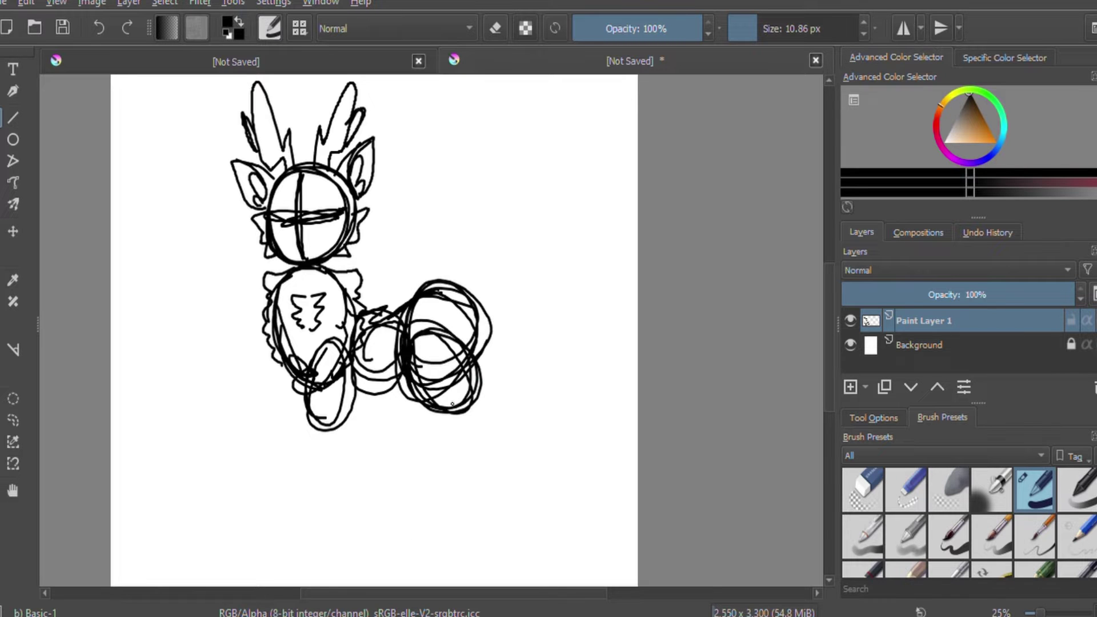
- Sketch a blunt front leg and circles at the body's middle and front-left chest
{"action": "left_click_drag", "start_coordinate": [478, 398], "coordinate": [450, 501]}
{"action": "left_click_drag", "start_coordinate": [441, 410], "coordinate": [423, 497]}
{"action": "key", "text": "ctrl+z"}
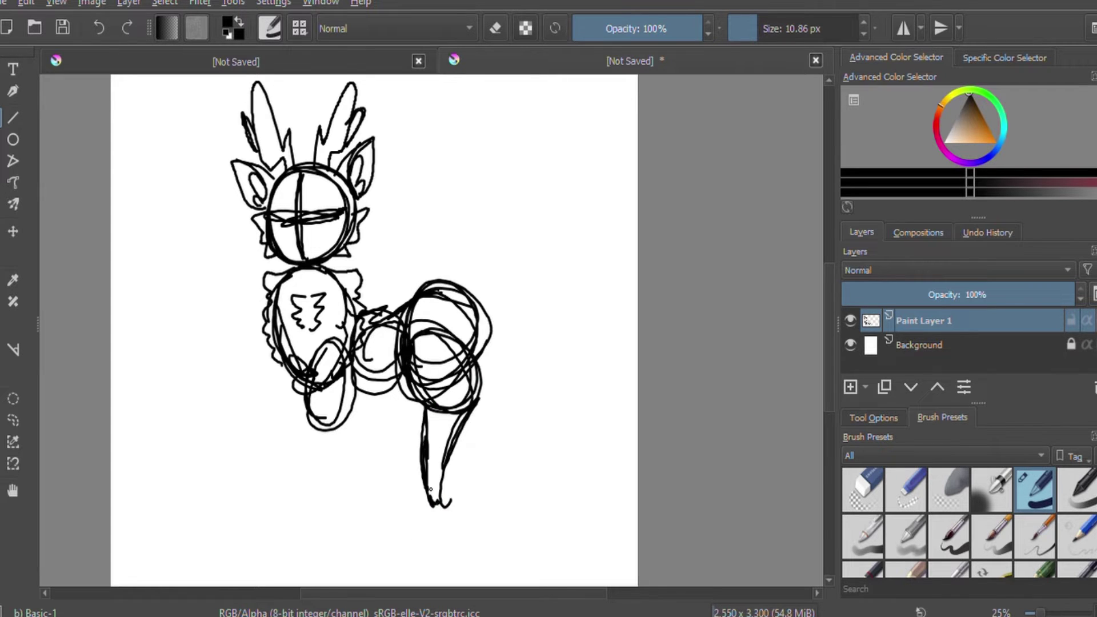
{"action": "key", "text": "ctrl+z"}
{"action": "left_click_drag", "start_coordinate": [305, 437], "coordinate": [346, 435]}
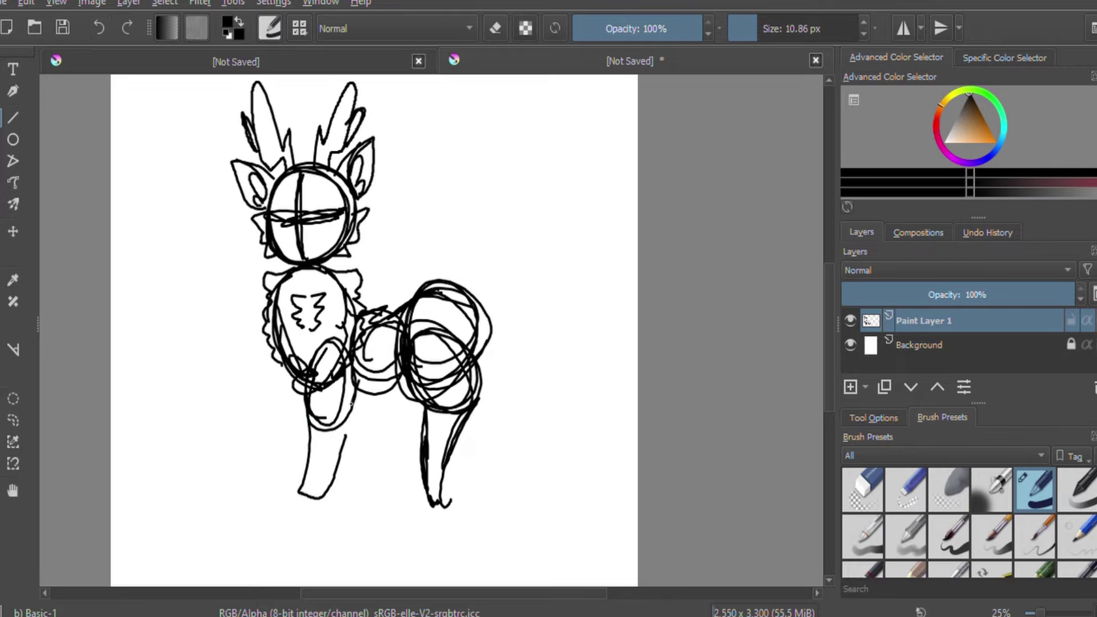
{"action": "left_click_drag", "start_coordinate": [365, 372], "coordinate": [398, 394]}
{"action": "left_click_drag", "start_coordinate": [269, 343], "coordinate": [281, 417]}
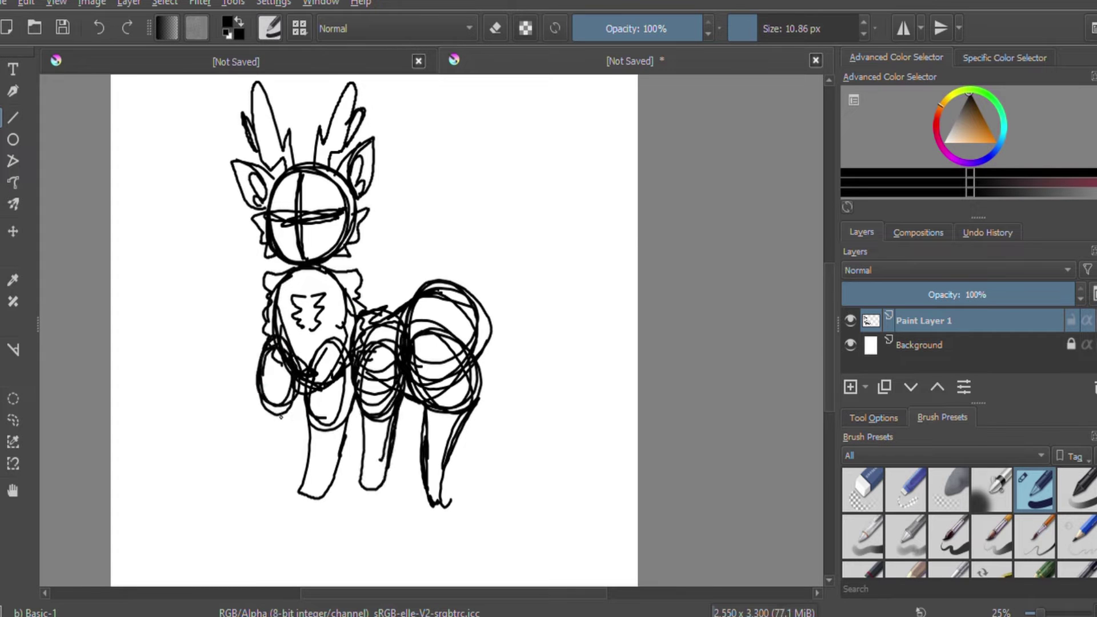
{"action": "key", "text": "ctrl+z"}
{"action": "key", "text": "ctrl+z"}
{"action": "mouse_move", "coordinate": [273, 328]}
{"action": "left_mouse_down"}
{"action": "mouse_move", "coordinate": [289, 394]}
{"action": "mouse_move", "coordinate": [279, 485]}
{"action": "left_mouse_up"}
{"action": "key", "text": "ctrl+z"}
{"action": "key", "text": "ctrl+z"}
{"action": "key", "text": "ctrl+z"}
{"action": "key", "text": "ctrl+z"}
{"action": "key", "text": "ctrl+z"}
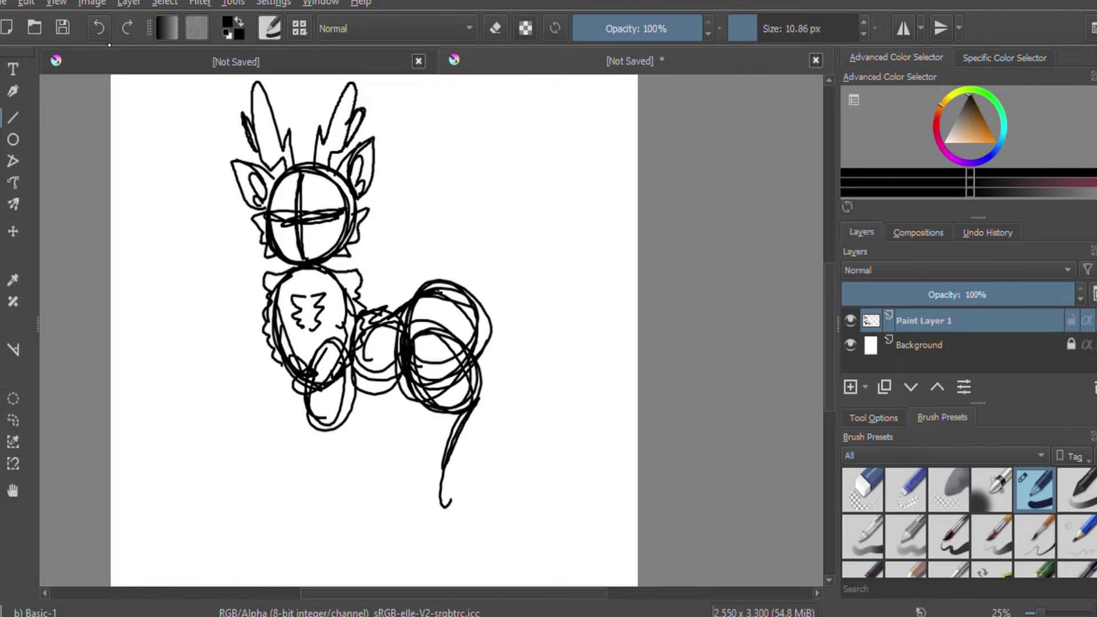
- Outline the front leg and add short hind leg segments below the rump
{"action": "key", "text": "ctrl+z"}
{"action": "key", "text": "ctrl+z"}
{"action": "left_click_drag", "start_coordinate": [351, 360], "coordinate": [355, 365]}
{"action": "mouse_move", "coordinate": [337, 411]}
{"action": "left_mouse_down"}
{"action": "mouse_move", "coordinate": [374, 517]}
{"action": "mouse_move", "coordinate": [383, 509]}
{"action": "left_mouse_up"}
{"action": "key", "text": "ctrl+z"}
{"action": "key", "text": "ctrl+z"}
{"action": "left_click_drag", "start_coordinate": [346, 451], "coordinate": [333, 520]}
{"action": "left_click_drag", "start_coordinate": [317, 427], "coordinate": [330, 524]}
{"action": "left_click_drag", "start_coordinate": [330, 526], "coordinate": [367, 444]}
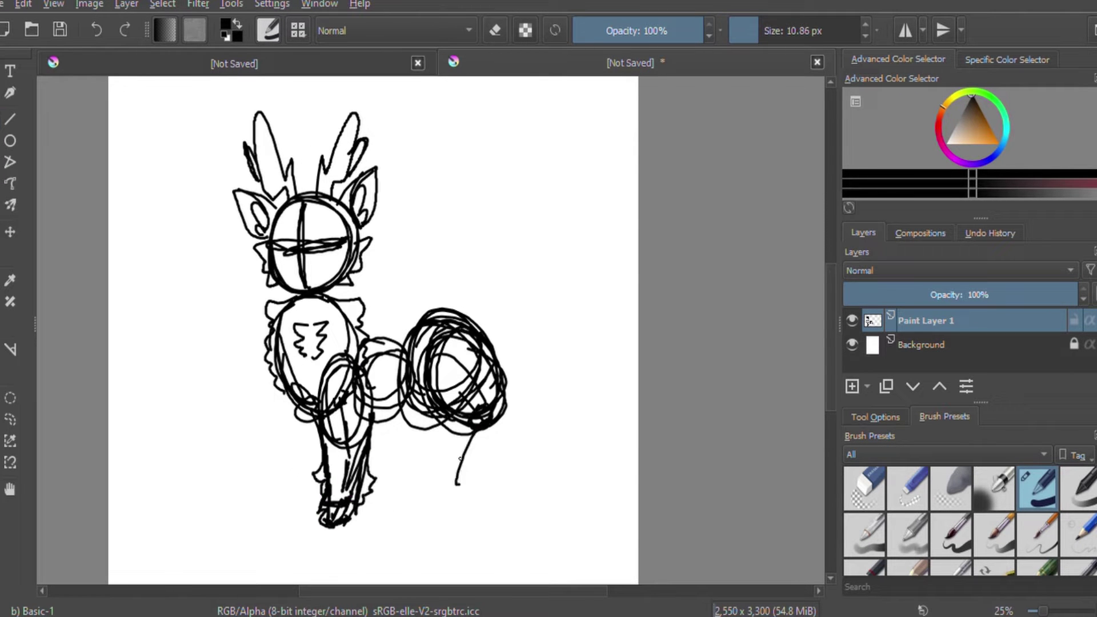
{"action": "left_click_drag", "start_coordinate": [457, 486], "coordinate": [490, 516]}
{"action": "left_click_drag", "start_coordinate": [467, 411], "coordinate": [448, 474]}
{"action": "left_click_drag", "start_coordinate": [491, 381], "coordinate": [517, 292]}
{"action": "key", "text": "ctrl+z"}
- Draw an elongated front leg with a knee and build up loops on the rump
{"action": "key", "text": "ctrl+z"}
{"action": "key", "text": "ctrl+z"}
{"action": "key", "text": "ctrl+z"}
{"action": "key", "text": "ctrl+z"}
{"action": "left_click_drag", "start_coordinate": [343, 388], "coordinate": [330, 554]}
{"action": "left_click_drag", "start_coordinate": [457, 417], "coordinate": [435, 540]}
{"action": "left_click_drag", "start_coordinate": [462, 480], "coordinate": [460, 545]}
{"action": "key", "text": "ctrl+z"}
{"action": "key", "text": "ctrl+z"}
{"action": "scroll", "coordinate": [371, 330], "scroll_direction": "down", "scroll_amount": 2}
{"action": "left_click_drag", "start_coordinate": [445, 388], "coordinate": [434, 509]}
{"action": "key", "text": "ctrl+z"}
{"action": "key", "text": "ctrl+z"}
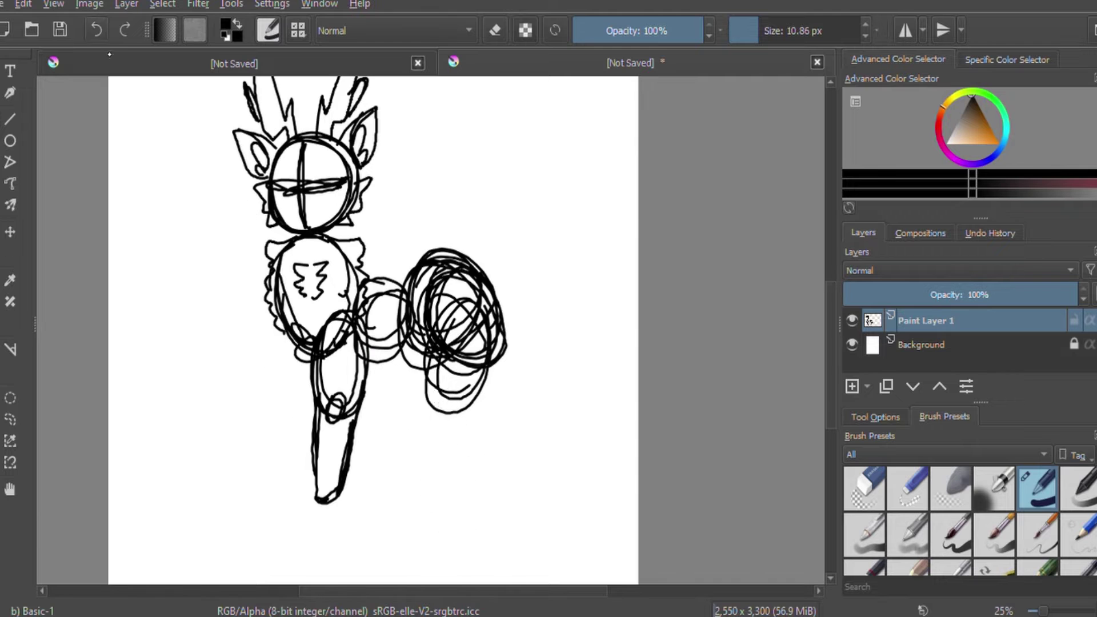
{"action": "left_click_drag", "start_coordinate": [451, 297], "coordinate": [491, 394]}
{"action": "key", "text": "ctrl+z"}
{"action": "mouse_move", "coordinate": [457, 291]}
{"action": "left_mouse_down"}
{"action": "mouse_move", "coordinate": [490, 422]}
{"action": "mouse_move", "coordinate": [457, 505]}
{"action": "left_mouse_up"}
{"action": "key", "text": "ctrl+z"}
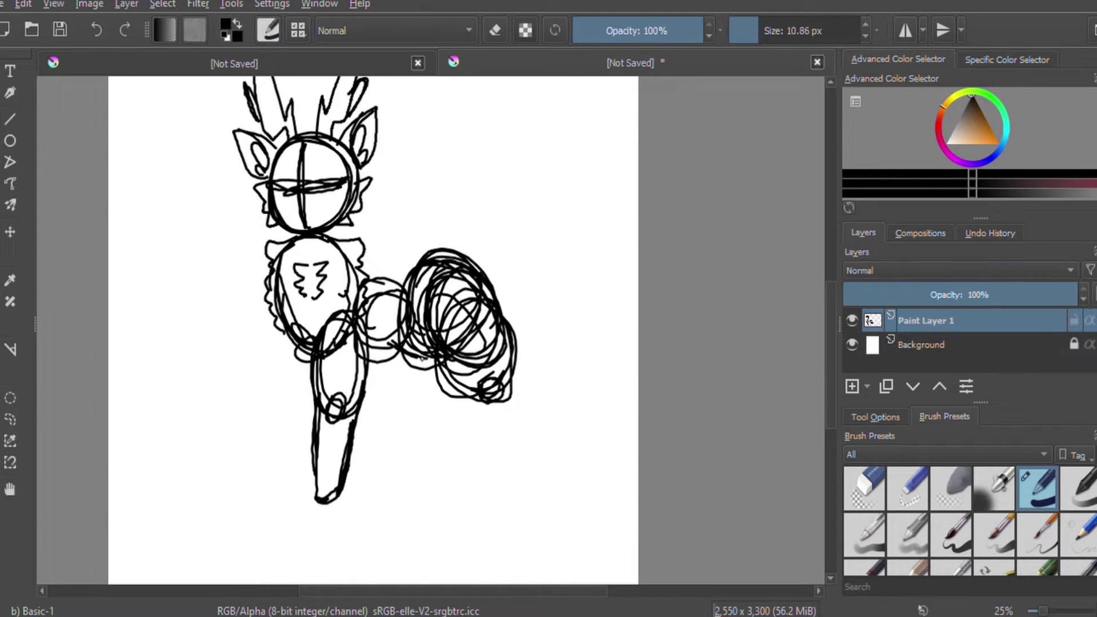
- Join body and rump with loops and draw two hind leg strokes
{"action": "left_click_drag", "start_coordinate": [411, 343], "coordinate": [394, 400]}
{"action": "left_click_drag", "start_coordinate": [400, 400], "coordinate": [423, 497]}
{"action": "key", "text": "ctrl+z"}
{"action": "left_click_drag", "start_coordinate": [400, 380], "coordinate": [400, 463]}
{"action": "left_click_drag", "start_coordinate": [428, 365], "coordinate": [440, 474]}
{"action": "key", "text": "ctrl+z"}
{"action": "left_click_drag", "start_coordinate": [382, 395], "coordinate": [443, 492]}
{"action": "left_click_drag", "start_coordinate": [420, 360], "coordinate": [451, 488]}
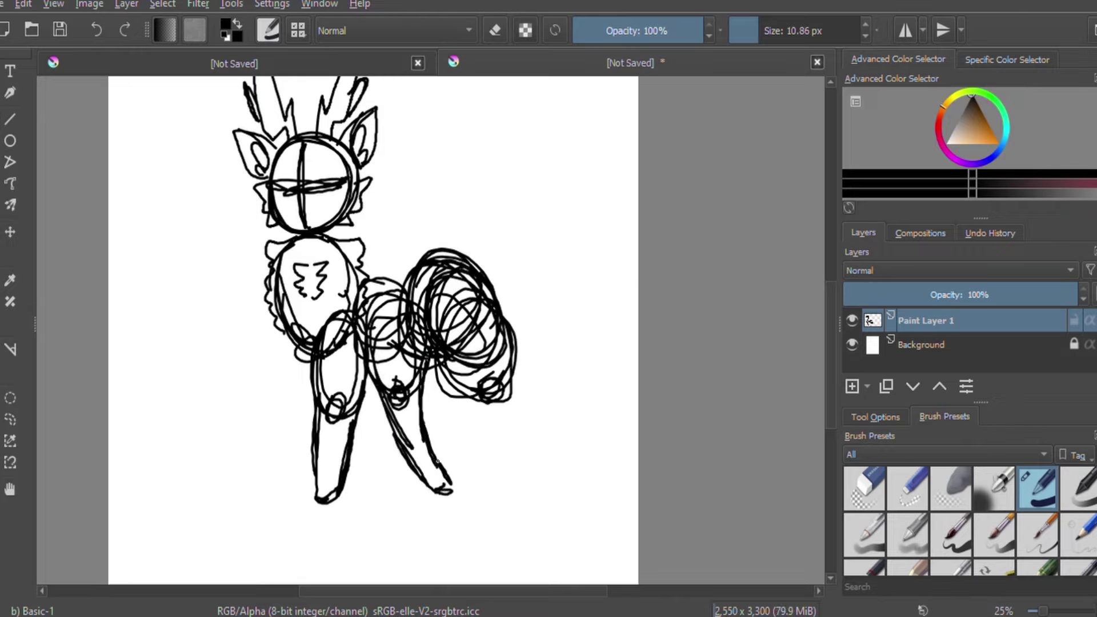
- Extend the hind legs down to a new ground line under the figure
{"action": "left_click_drag", "start_coordinate": [508, 380], "coordinate": [528, 480]}
{"action": "key", "text": "ctrl+z"}
{"action": "left_click_drag", "start_coordinate": [452, 371], "coordinate": [445, 522]}
{"action": "left_click_drag", "start_coordinate": [517, 383], "coordinate": [460, 522]}
{"action": "key", "text": "ctrl+z"}
{"action": "mouse_move", "coordinate": [240, 502]}
{"action": "left_mouse_down"}
{"action": "mouse_move", "coordinate": [574, 508]}
{"action": "mouse_move", "coordinate": [546, 507]}
{"action": "left_mouse_up"}
{"action": "key", "text": "ctrl+z"}
{"action": "left_click_drag", "start_coordinate": [463, 377], "coordinate": [457, 506]}
- Add front-body loops, a tail outline at the rear, and a doubled front leg outline
{"action": "mouse_move", "coordinate": [286, 314]}
{"action": "left_mouse_down"}
{"action": "mouse_move", "coordinate": [274, 395]}
{"action": "mouse_move", "coordinate": [388, 489]}
{"action": "mouse_move", "coordinate": [268, 417]}
{"action": "mouse_move", "coordinate": [343, 457]}
{"action": "left_mouse_up"}
{"action": "key", "text": "ctrl+z"}
{"action": "key", "text": "ctrl+z"}
{"action": "left_click_drag", "start_coordinate": [323, 414], "coordinate": [400, 497]}
{"action": "key", "text": "ctrl+z"}
{"action": "key", "text": "ctrl+z"}
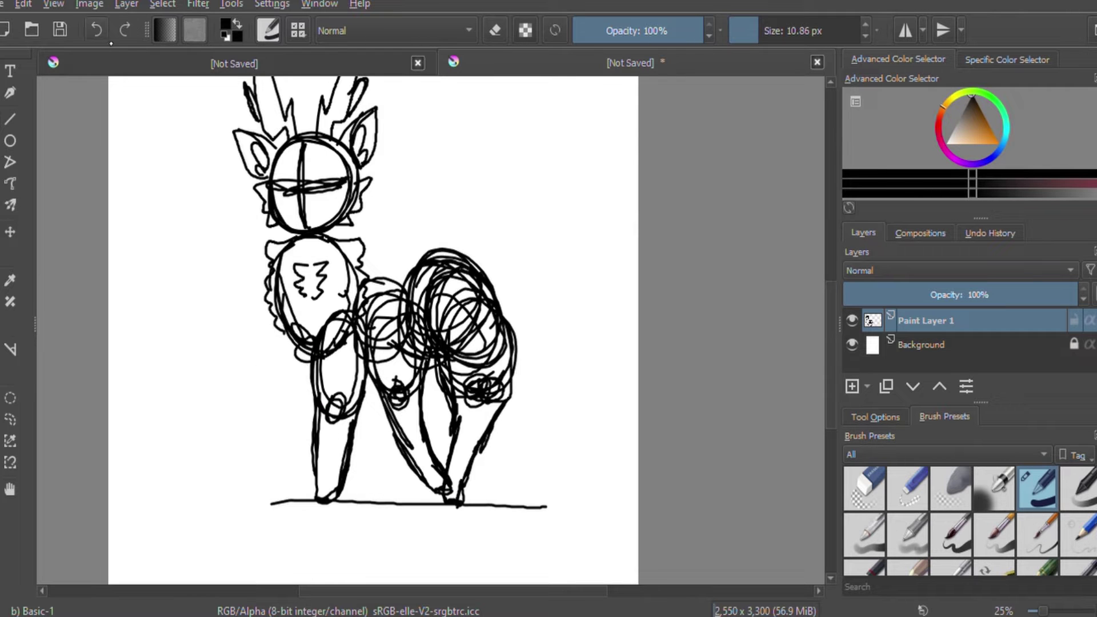
{"action": "left_click_drag", "start_coordinate": [451, 252], "coordinate": [488, 291]}
{"action": "key", "text": "ctrl+z"}
{"action": "mouse_move", "coordinate": [297, 320]}
{"action": "left_mouse_down"}
{"action": "mouse_move", "coordinate": [309, 417]}
{"action": "mouse_move", "coordinate": [390, 487]}
{"action": "left_mouse_up"}
{"action": "key", "text": "ctrl+z"}
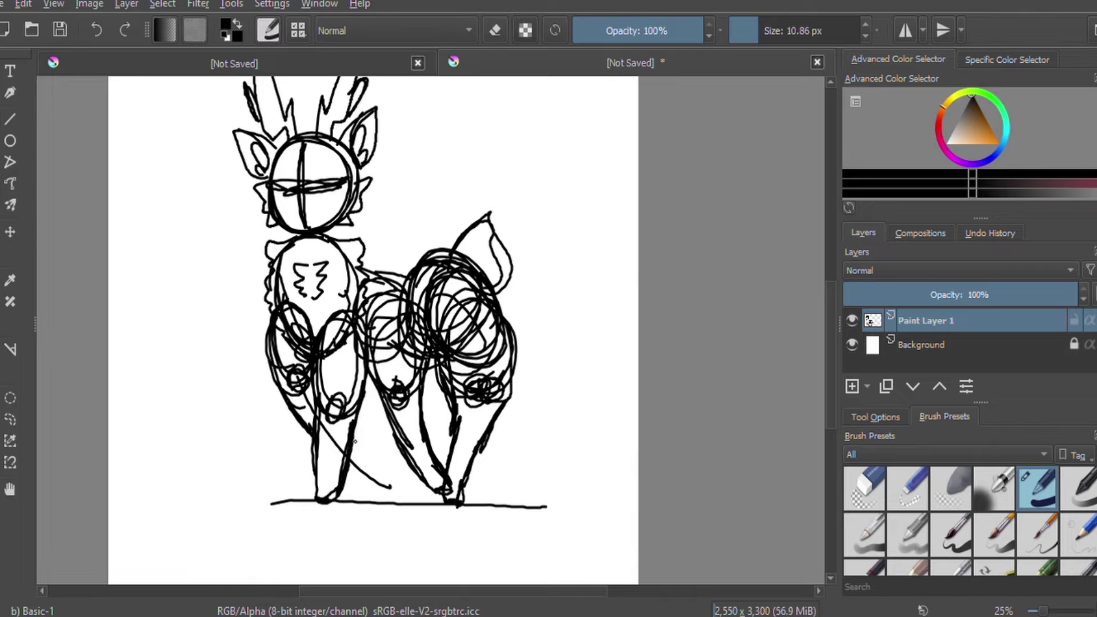
{"action": "left_click_drag", "start_coordinate": [354, 442], "coordinate": [352, 465]}
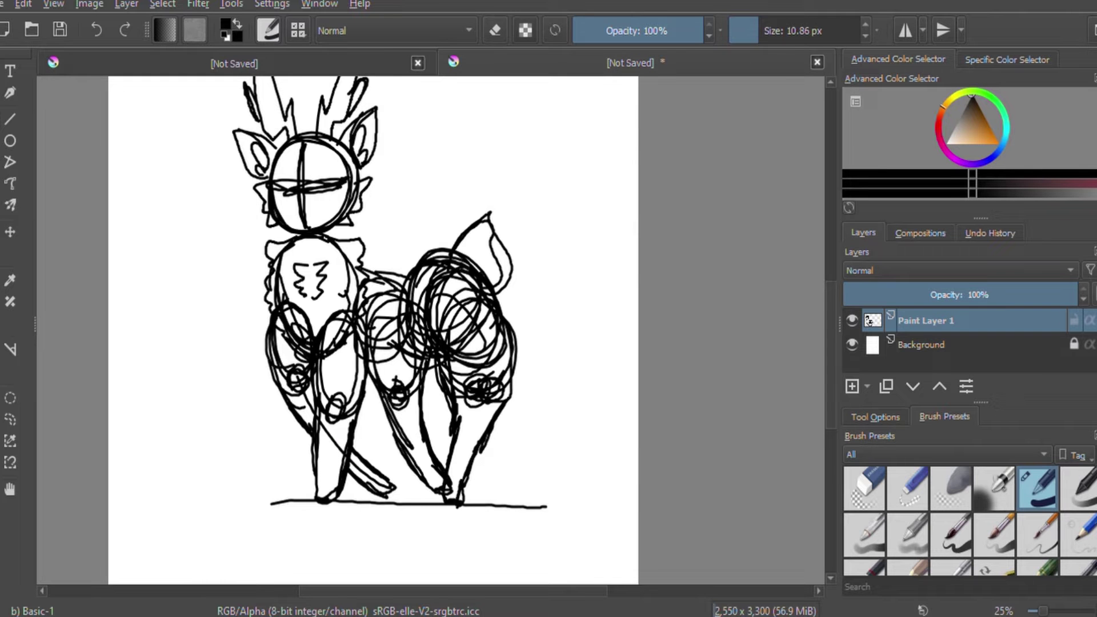
- Fade the sketch layer to 33% light grey and add a new paint layer above
{"action": "left_click_drag", "start_coordinate": [959, 295], "coordinate": [891, 295]}
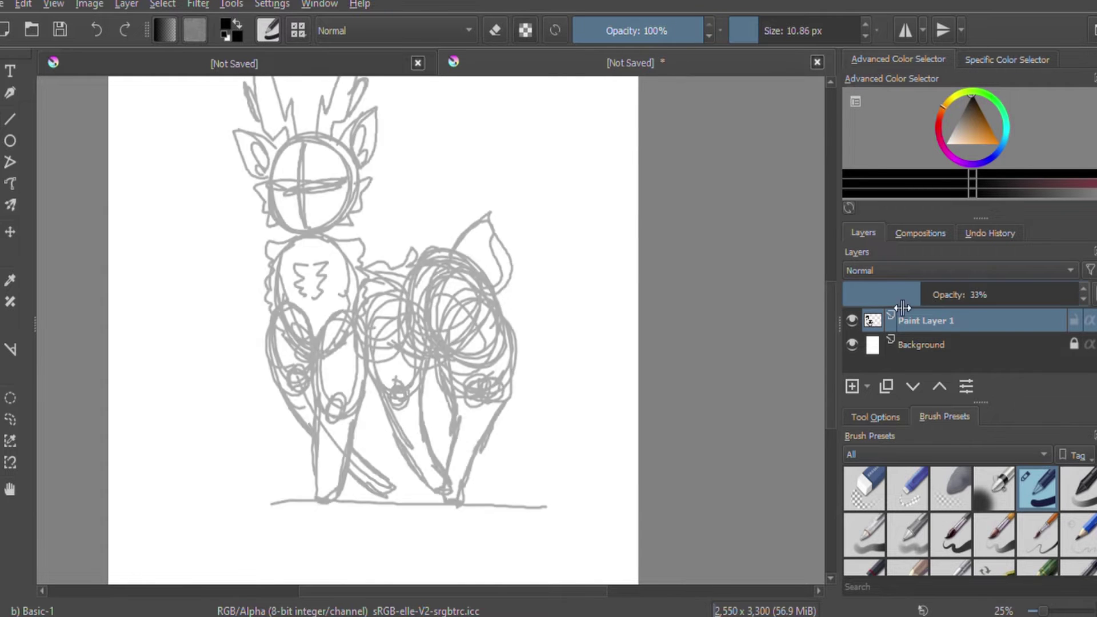
{"action": "key", "text": "Insert"}
{"action": "scroll", "coordinate": [789, 278], "scroll_direction": "down", "scroll_amount": 1}
{"action": "scroll", "coordinate": [789, 278], "scroll_direction": "up", "scroll_amount": 3}
{"action": "scroll", "coordinate": [788, 278], "scroll_direction": "up", "scroll_amount": 5}
- Ink the two eye ovals on the deer's face and resize them
{"action": "mouse_move", "coordinate": [334, 258]}
{"action": "left_mouse_down"}
{"action": "mouse_move", "coordinate": [378, 281]}
{"action": "mouse_move", "coordinate": [353, 334]}
{"action": "left_mouse_up"}
{"action": "key", "text": "ctrl+z"}
{"action": "key", "text": "ctrl+z"}
{"action": "key", "text": "ctrl+t"}
{"action": "key", "text": "b"}
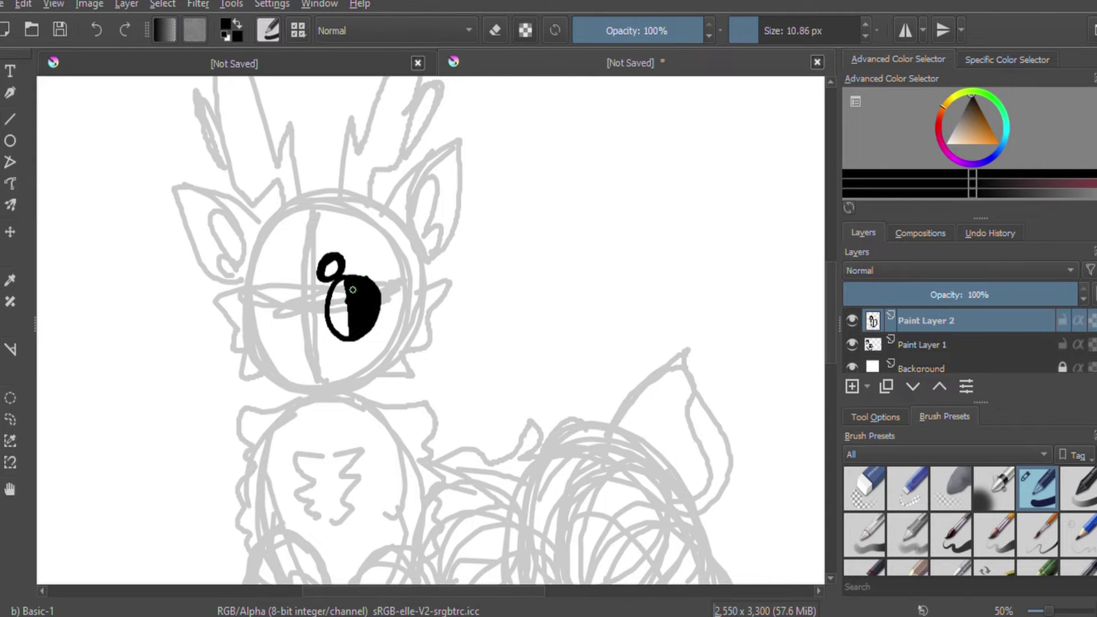
{"action": "mouse_move", "coordinate": [301, 283]}
{"action": "left_mouse_down"}
{"action": "mouse_move", "coordinate": [293, 329]}
{"action": "mouse_move", "coordinate": [294, 309]}
{"action": "left_mouse_up"}
{"action": "key", "text": "ctrl+z"}
{"action": "key", "text": "ctrl+t"}
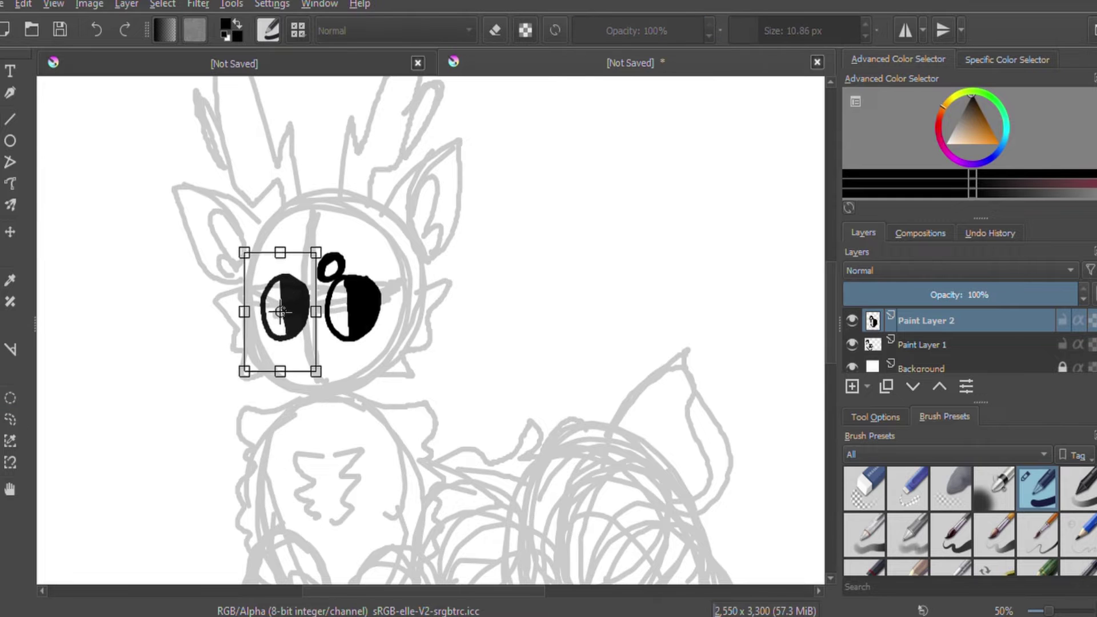
{"action": "key", "text": "b"}
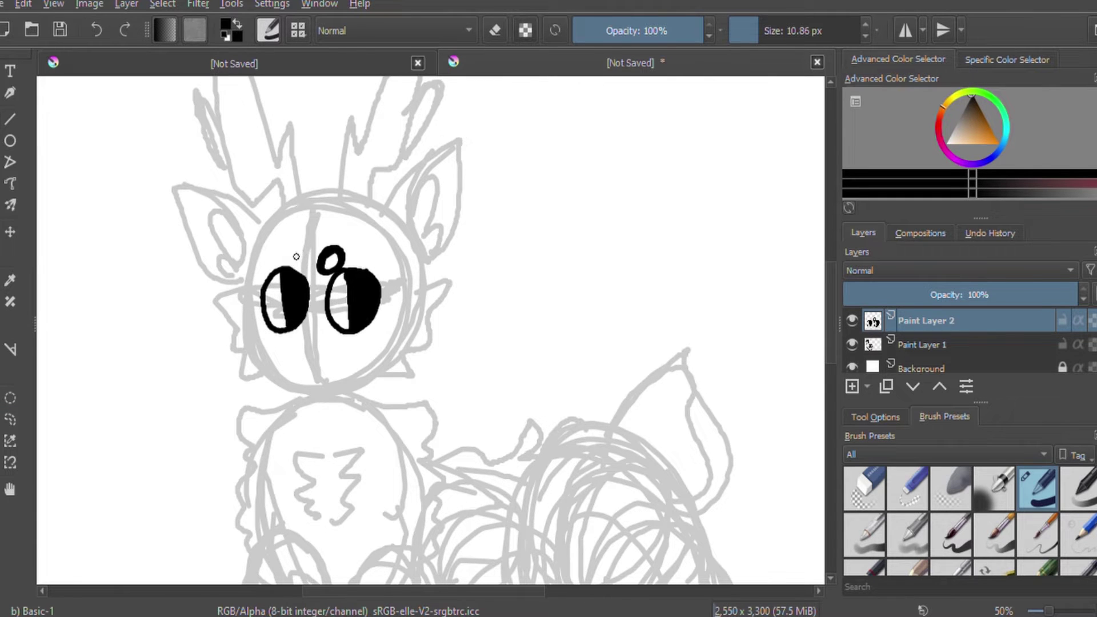
- Add a small loop above the left eye and blush strokes beside both eyes
{"action": "key", "text": "ctrl+z"}
{"action": "scroll", "coordinate": [291, 267], "scroll_direction": "up", "scroll_amount": 3}
{"action": "left_click_drag", "start_coordinate": [163, 188], "coordinate": [166, 185]}
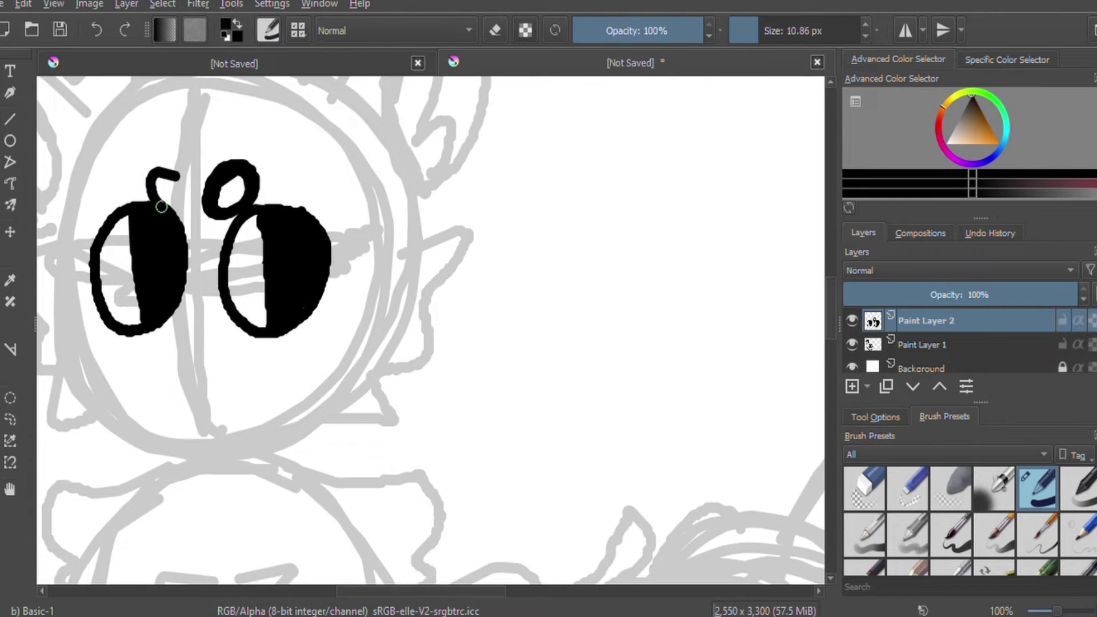
{"action": "scroll", "coordinate": [172, 189], "scroll_direction": "down", "scroll_amount": 2}
{"action": "left_click_drag", "start_coordinate": [555, 325], "coordinate": [530, 344]}
{"action": "key", "text": "ctrl+z"}
{"action": "key", "text": "ctrl+z"}
{"action": "key", "text": "ctrl+z"}
{"action": "left_click_drag", "start_coordinate": [366, 308], "coordinate": [358, 348]}
{"action": "left_click_drag", "start_coordinate": [373, 324], "coordinate": [372, 346]}
{"action": "left_click_drag", "start_coordinate": [387, 327], "coordinate": [384, 349]}
{"action": "left_click_drag", "start_coordinate": [532, 324], "coordinate": [525, 355]}
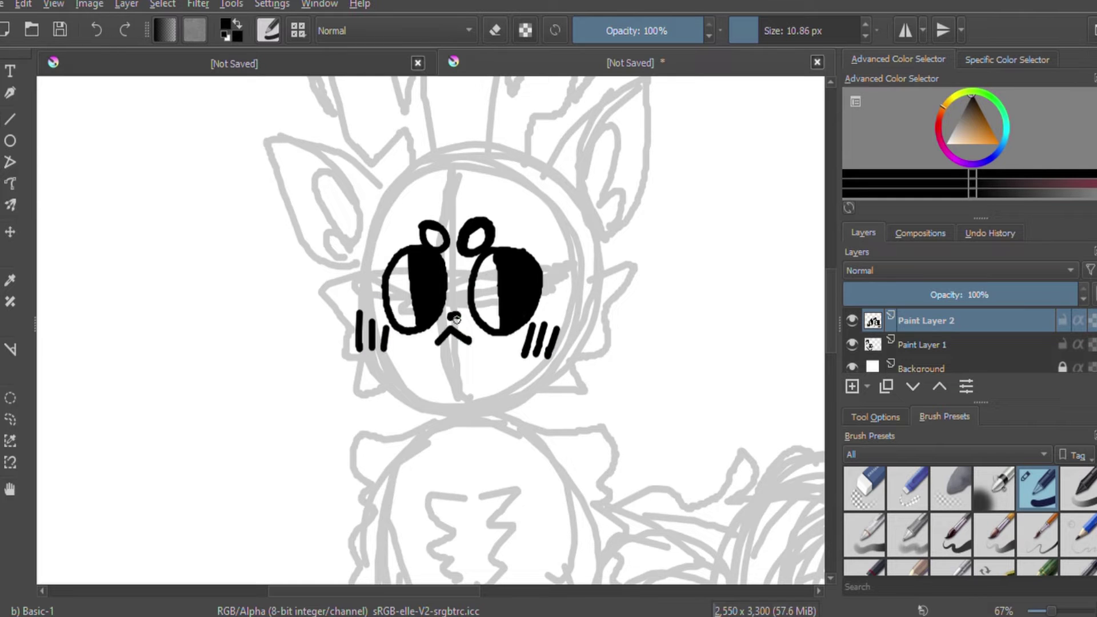
- Draw an open mouth with a tongue and erase a highlight into the right pupil
{"action": "key", "text": "ctrl+z"}
{"action": "left_click_drag", "start_coordinate": [439, 345], "coordinate": [469, 346]}
{"action": "key", "text": "ctrl+z"}
{"action": "key", "text": "e"}
{"action": "left_click_drag", "start_coordinate": [510, 296], "coordinate": [499, 296]}
{"action": "key", "text": "e"}
{"action": "mouse_move", "coordinate": [441, 342]}
{"action": "left_mouse_down"}
{"action": "mouse_move", "coordinate": [470, 343]}
{"action": "mouse_move", "coordinate": [473, 360]}
{"action": "mouse_move", "coordinate": [461, 333]}
{"action": "left_mouse_up"}
{"action": "key", "text": "e"}
{"action": "key", "text": "e"}
{"action": "key", "text": "minus"}
{"action": "key", "text": "minus"}
{"action": "key", "text": "minus"}
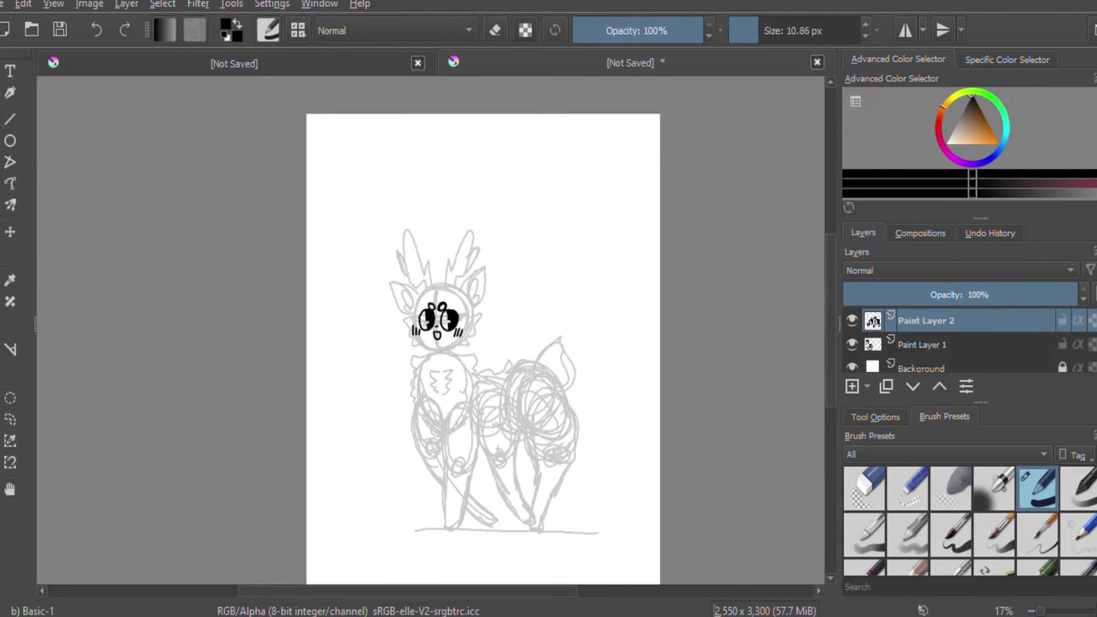
{"action": "key", "text": "plus"}
{"action": "key", "text": "plus"}
{"action": "key", "text": "ctrl+t"}
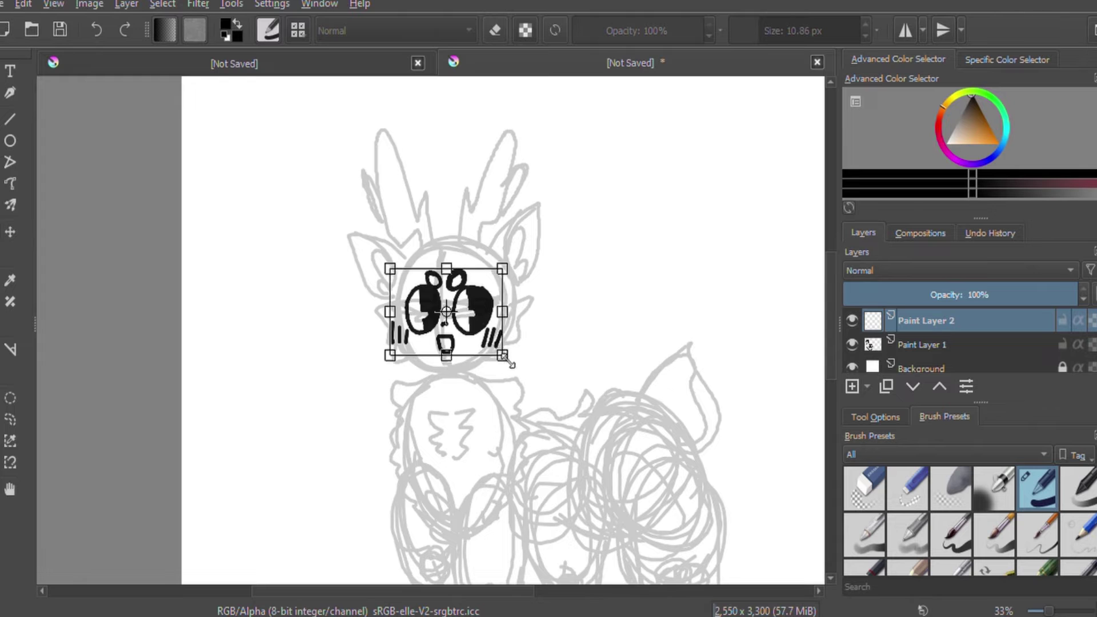
- Apply the face resize and redraw the mouth as a wavy line under the nose
{"action": "key", "text": "Return"}
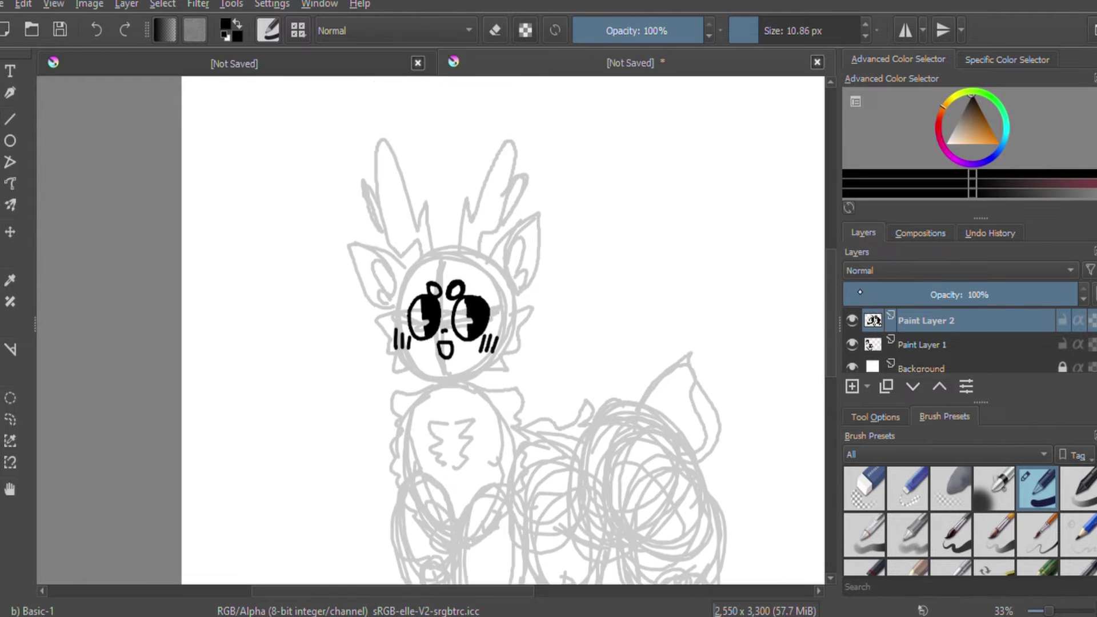
{"action": "key", "text": "plus"}
{"action": "key", "text": "plus"}
{"action": "key", "text": "plus"}
{"action": "left_click_drag", "start_coordinate": [441, 394], "coordinate": [502, 392]}
{"action": "key", "text": "ctrl+z"}
{"action": "left_click_drag", "start_coordinate": [435, 395], "coordinate": [502, 386]}
- Remove the spike on the right eye, re-transform the face, and fade its layer to 21%
{"action": "key", "text": "ctrl+z"}
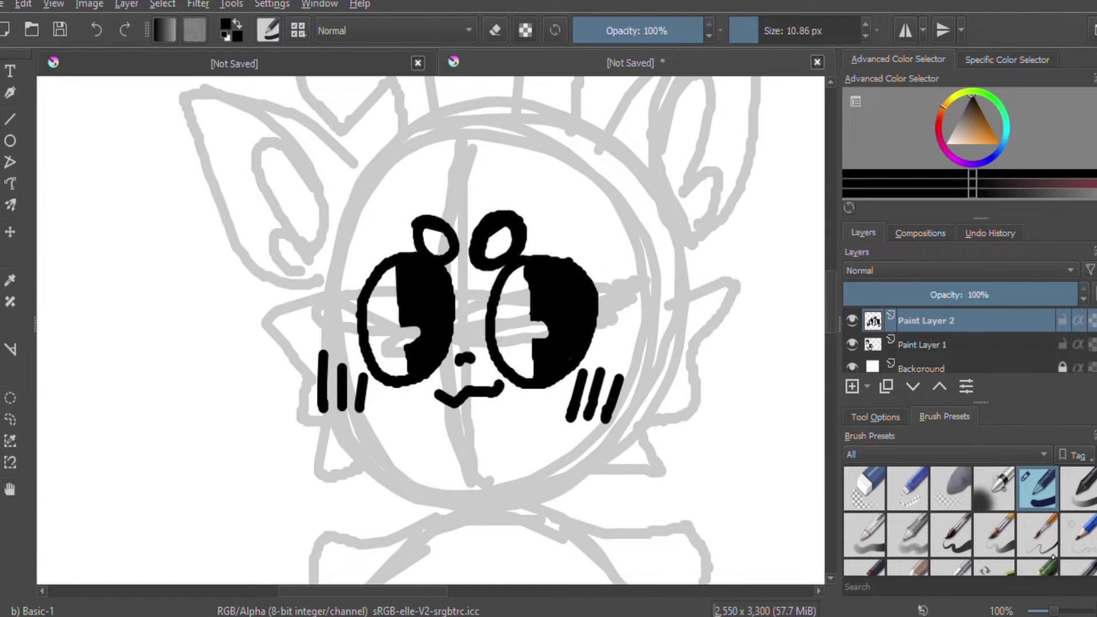
{"action": "key", "text": "minus"}
{"action": "key", "text": "minus"}
{"action": "key", "text": "minus"}
{"action": "key", "text": "plus"}
{"action": "key", "text": "plus"}
{"action": "key", "text": "plus"}
{"action": "key", "text": "ctrl+t"}
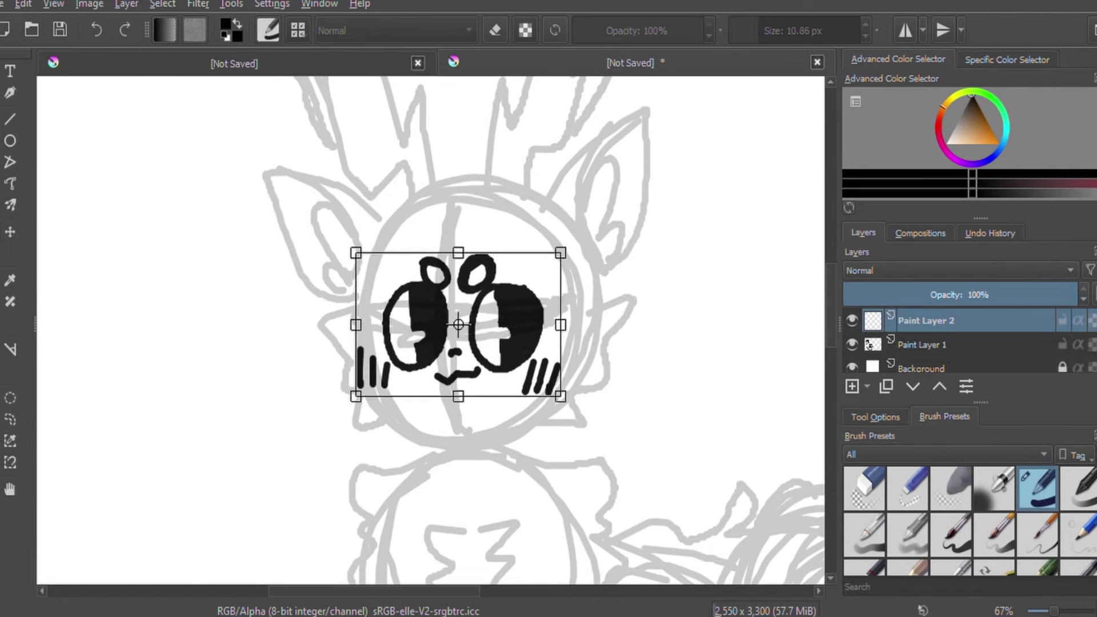
{"action": "key", "text": "Return"}
{"action": "left_click", "coordinate": [868, 295]}
- Test brush strokes on a new layer, clear them, and return to Paint Layer 3
{"action": "key", "text": "Insert"}
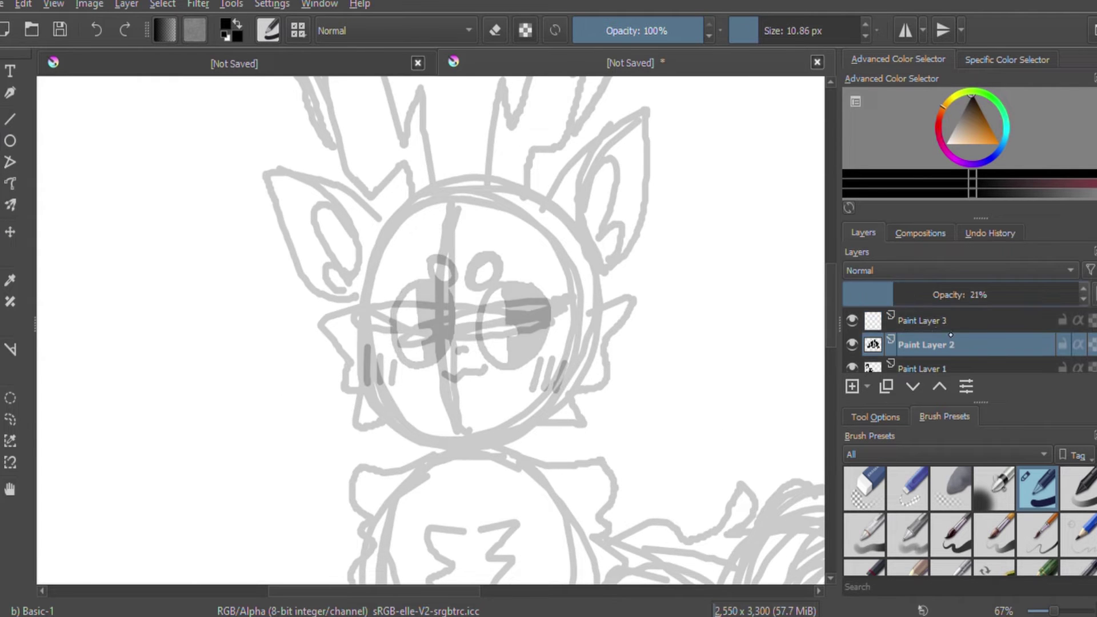
{"action": "left_click_drag", "start_coordinate": [743, 30], "coordinate": [760, 30]}
{"action": "mouse_move", "coordinate": [503, 220]}
{"action": "left_mouse_down"}
{"action": "mouse_move", "coordinate": [510, 296]}
{"action": "mouse_move", "coordinate": [531, 297]}
{"action": "mouse_move", "coordinate": [483, 286]}
{"action": "left_mouse_up"}
{"action": "key", "text": "Delete"}
{"action": "left_click_drag", "start_coordinate": [754, 30], "coordinate": [762, 30]}
{"action": "key", "text": "1"}
{"action": "mouse_move", "coordinate": [537, 167]}
{"action": "left_mouse_down"}
{"action": "mouse_move", "coordinate": [540, 245]}
{"action": "mouse_move", "coordinate": [565, 171]}
{"action": "mouse_move", "coordinate": [540, 274]}
{"action": "mouse_move", "coordinate": [571, 165]}
{"action": "mouse_move", "coordinate": [544, 279]}
{"action": "mouse_move", "coordinate": [575, 171]}
{"action": "left_mouse_up"}
{"action": "key", "text": "ctrl+z"}
{"action": "key", "text": "ctrl+z"}
{"action": "key", "text": "ctrl+z"}
{"action": "left_click", "coordinate": [937, 345]}
{"action": "left_click", "coordinate": [937, 320]}
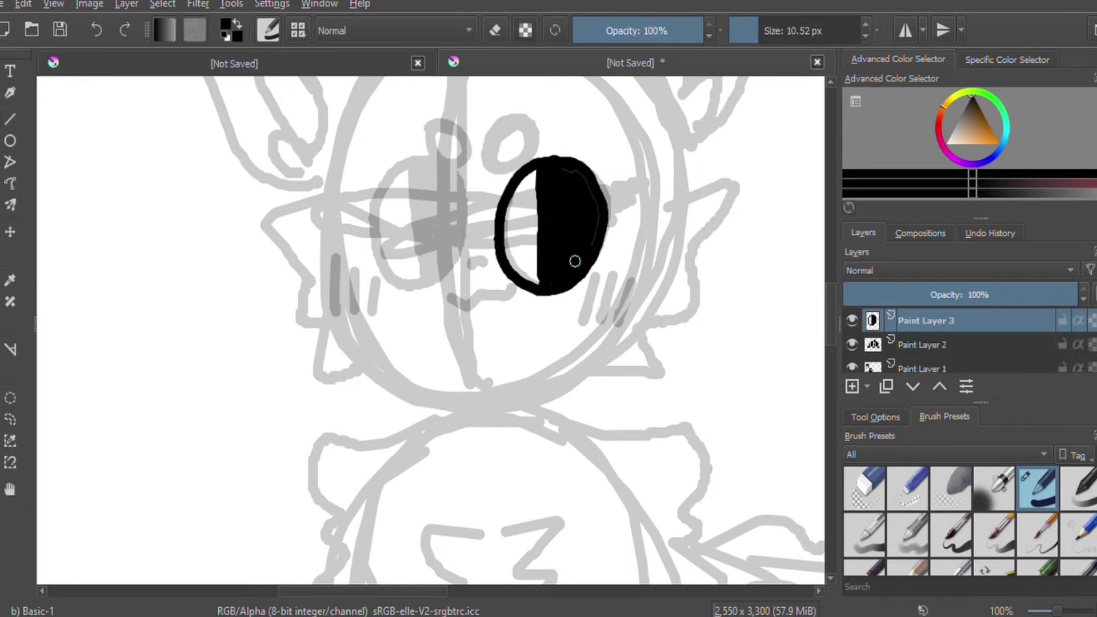
- Ink both eyes with black-filled halves, a dividing line and an oval left-eye outline
{"action": "key", "text": "e"}
{"action": "left_click_drag", "start_coordinate": [551, 231], "coordinate": [531, 242]}
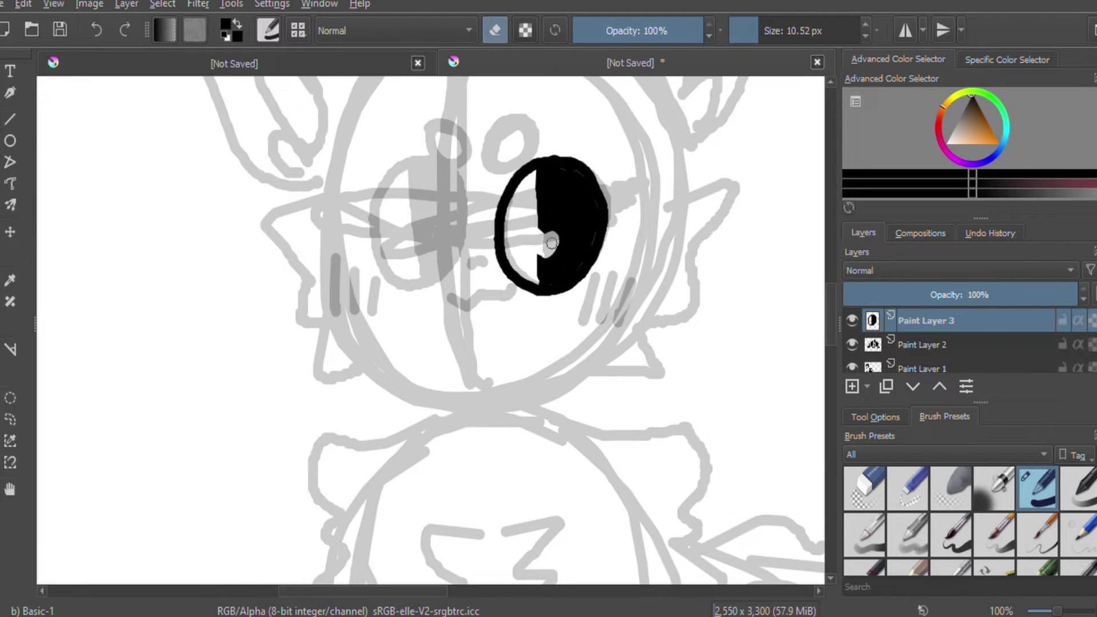
{"action": "key", "text": "e"}
{"action": "left_click_drag", "start_coordinate": [412, 165], "coordinate": [413, 277]}
{"action": "mouse_move", "coordinate": [442, 157]}
{"action": "left_mouse_down"}
{"action": "mouse_move", "coordinate": [465, 257]}
{"action": "mouse_move", "coordinate": [437, 163]}
{"action": "left_mouse_up"}
{"action": "mouse_move", "coordinate": [417, 168]}
{"action": "left_mouse_down"}
{"action": "mouse_move", "coordinate": [420, 278]}
{"action": "mouse_move", "coordinate": [452, 269]}
{"action": "mouse_move", "coordinate": [440, 213]}
{"action": "left_mouse_up"}
{"action": "left_click_drag", "start_coordinate": [438, 170], "coordinate": [434, 171]}
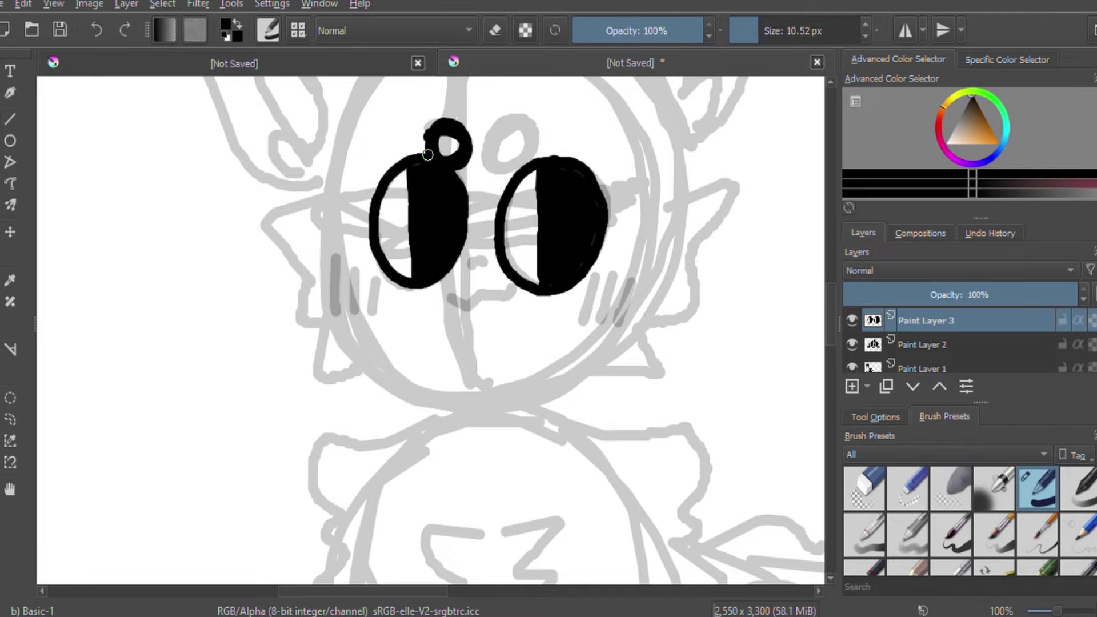
{"action": "left_click_drag", "start_coordinate": [512, 174], "coordinate": [503, 177]}
{"action": "scroll", "coordinate": [514, 286], "scroll_direction": "up", "scroll_amount": 5}
- Erase star highlights into the right and left pupils
{"action": "key", "text": "e"}
{"action": "left_click_drag", "start_coordinate": [542, 444], "coordinate": [567, 465]}
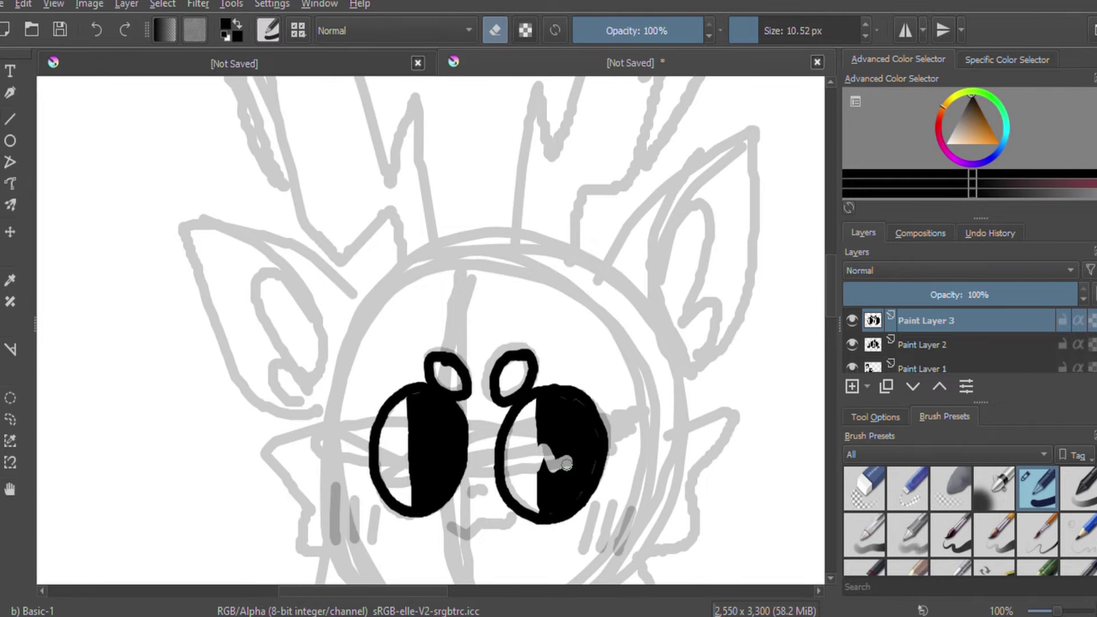
{"action": "left_click_drag", "start_coordinate": [418, 459], "coordinate": [429, 485]}
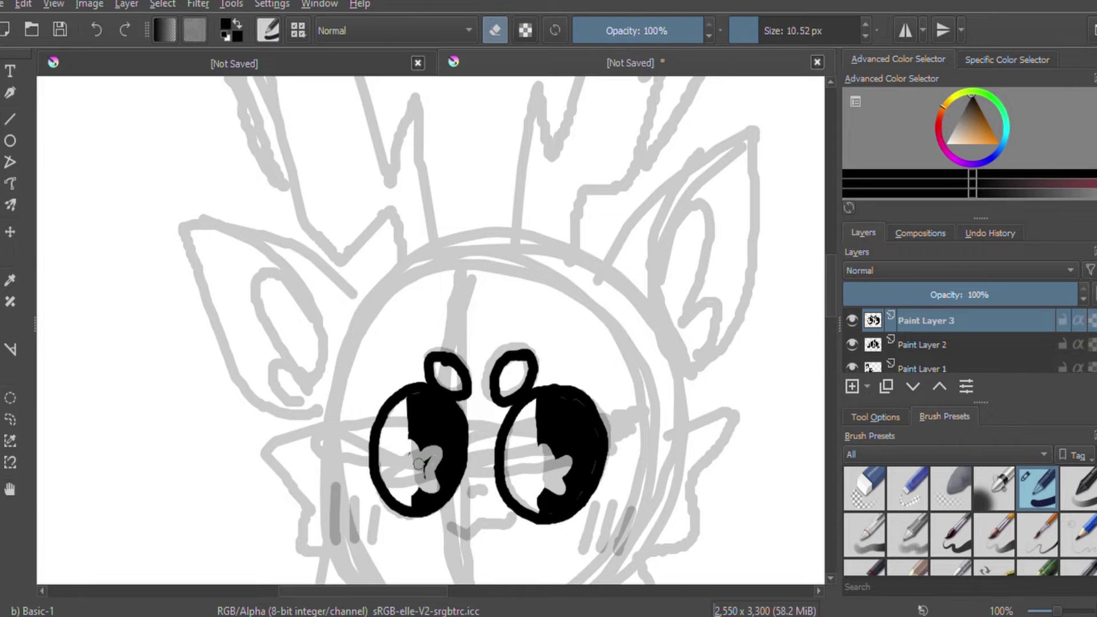
{"action": "key", "text": "e"}
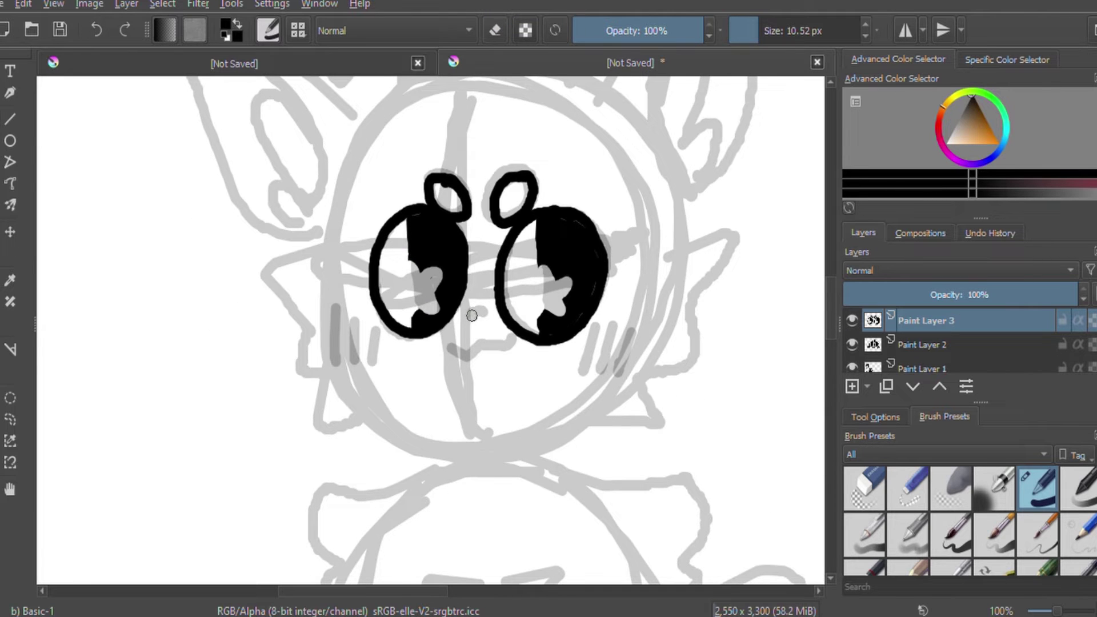
- Draw a small nose, blush on both cheeks and the right cheek fur outline
{"action": "left_click_drag", "start_coordinate": [542, 278], "coordinate": [572, 279]}
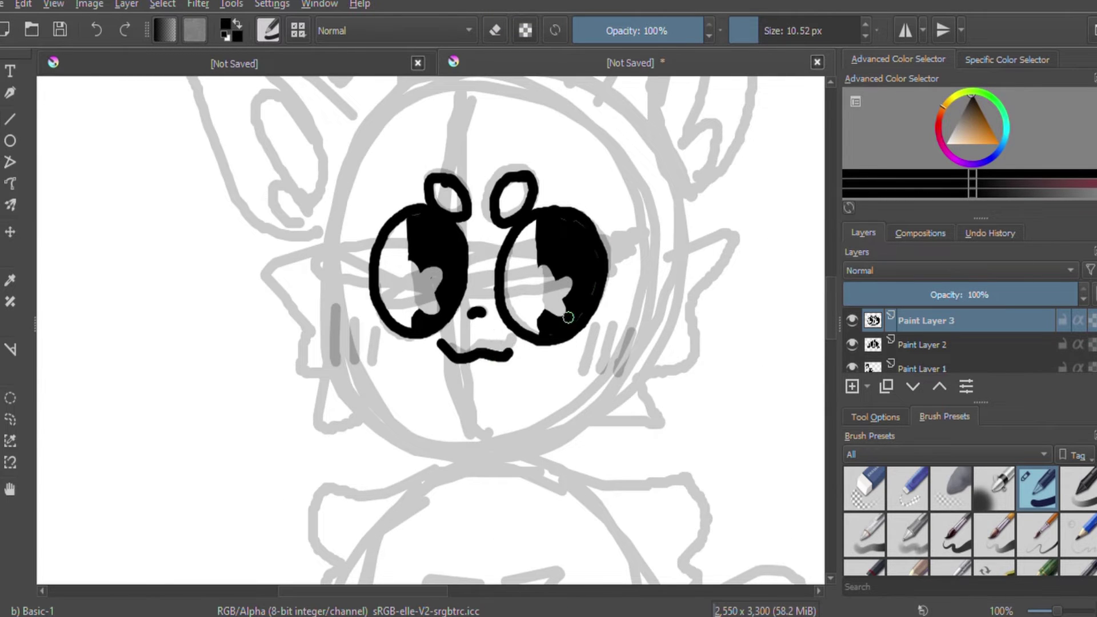
{"action": "left_click_drag", "start_coordinate": [594, 326], "coordinate": [571, 371]}
{"action": "left_click_drag", "start_coordinate": [334, 308], "coordinate": [318, 357]}
{"action": "left_click_drag", "start_coordinate": [380, 331], "coordinate": [368, 365]}
{"action": "left_click_drag", "start_coordinate": [320, 254], "coordinate": [274, 400]}
- Ink the wavy cheek fur outlines on both sides, undoing stray strokes
{"action": "key", "text": "ctrl+z"}
{"action": "left_click_drag", "start_coordinate": [677, 257], "coordinate": [606, 408]}
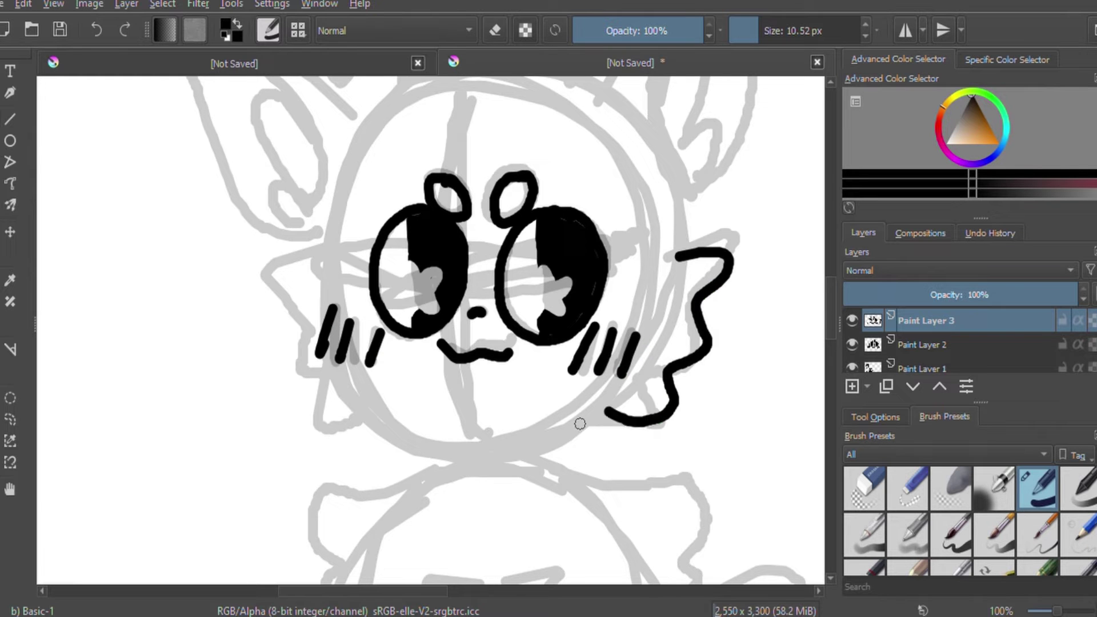
{"action": "left_click_drag", "start_coordinate": [329, 254], "coordinate": [357, 422]}
{"action": "left_click_drag", "start_coordinate": [603, 410], "coordinate": [539, 453]}
{"action": "key", "text": "ctrl+z"}
{"action": "left_click_drag", "start_coordinate": [602, 410], "coordinate": [566, 452]}
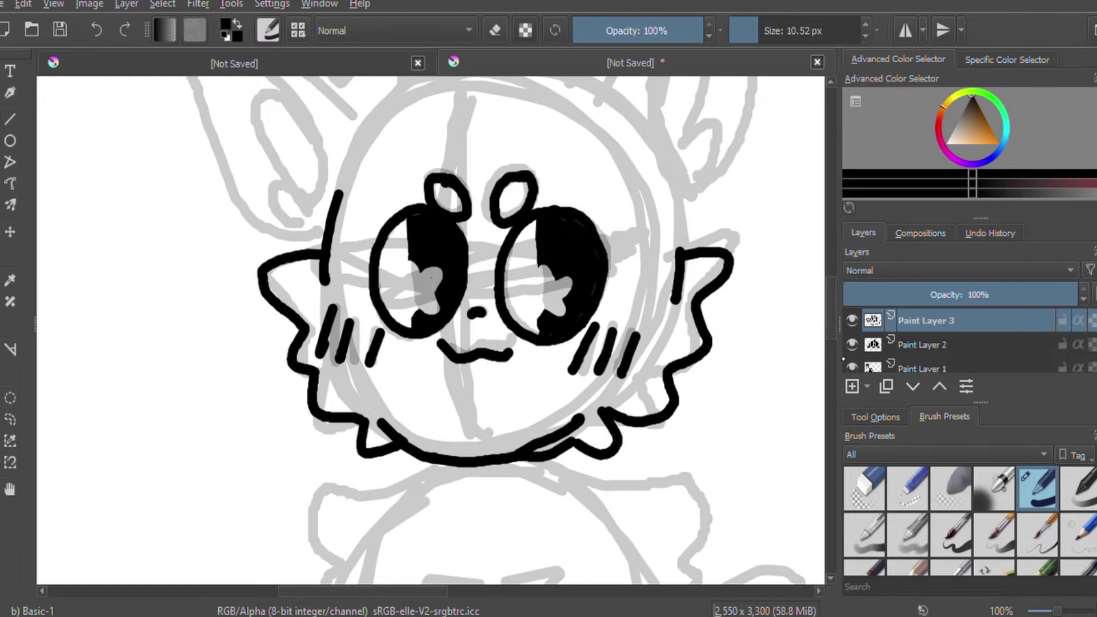
{"action": "scroll", "coordinate": [350, 335], "scroll_direction": "up", "scroll_amount": 5}
- Outline the left ear with its inner loop and redraw the right ear outline
{"action": "left_click_drag", "start_coordinate": [368, 336], "coordinate": [309, 457]}
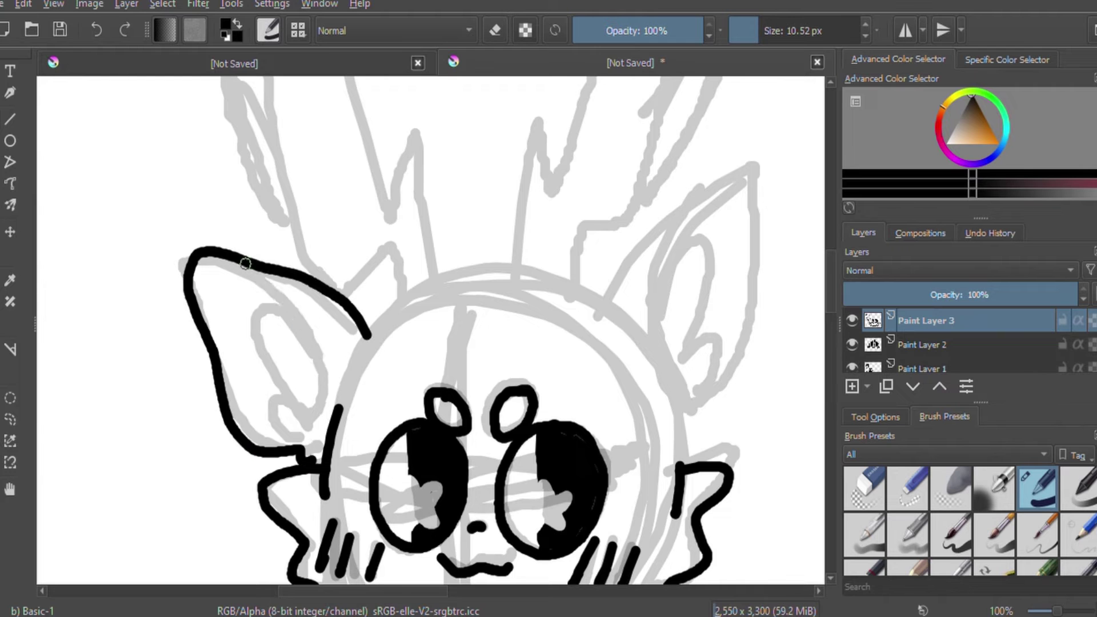
{"action": "left_click_drag", "start_coordinate": [245, 263], "coordinate": [280, 411]}
{"action": "mouse_move", "coordinate": [602, 306]}
{"action": "left_mouse_down"}
{"action": "mouse_move", "coordinate": [754, 171]}
{"action": "mouse_move", "coordinate": [689, 414]}
{"action": "left_mouse_up"}
{"action": "key", "text": "ctrl+z"}
{"action": "left_click_drag", "start_coordinate": [685, 182], "coordinate": [694, 403]}
{"action": "left_click_drag", "start_coordinate": [689, 232], "coordinate": [694, 394]}
{"action": "left_click_drag", "start_coordinate": [360, 343], "coordinate": [609, 340]}
{"action": "key", "text": "ctrl+z"}
{"action": "scroll", "coordinate": [565, 342], "scroll_direction": "up", "scroll_amount": 3}
- Ink the antlers, undoing a misplaced antler stroke and the head-top connector
{"action": "left_click_drag", "start_coordinate": [517, 400], "coordinate": [565, 400]}
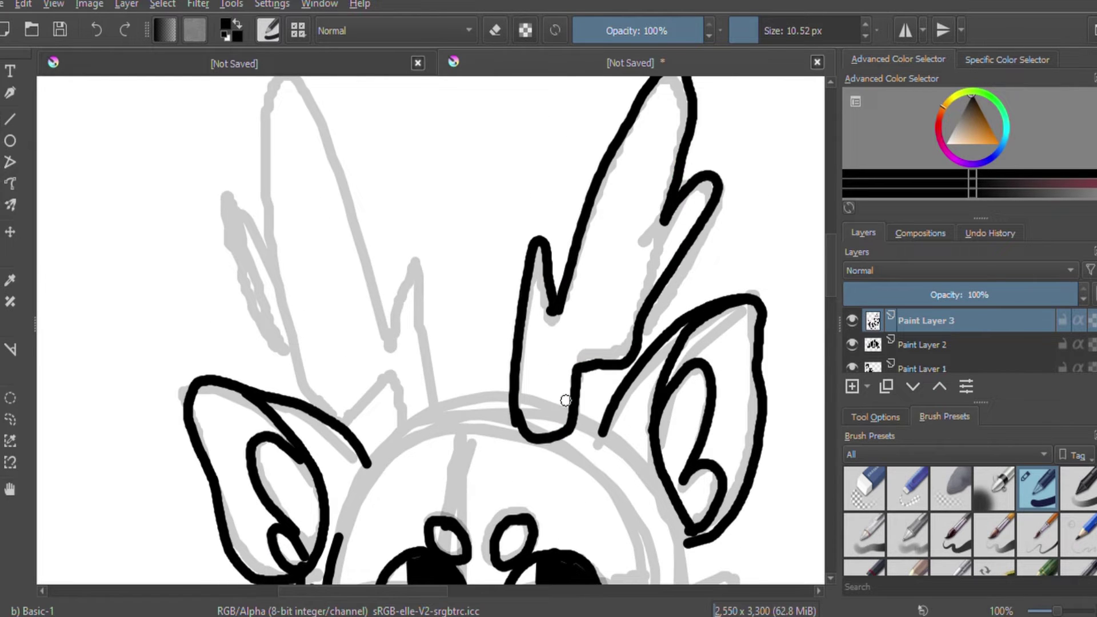
{"action": "left_click_drag", "start_coordinate": [428, 417], "coordinate": [275, 80]}
{"action": "key", "text": "ctrl+z"}
{"action": "left_click_drag", "start_coordinate": [334, 371], "coordinate": [251, 77]}
{"action": "mouse_move", "coordinate": [268, 400]}
{"action": "left_mouse_down"}
{"action": "mouse_move", "coordinate": [423, 451]}
{"action": "mouse_move", "coordinate": [508, 395]}
{"action": "left_mouse_up"}
{"action": "scroll", "coordinate": [835, 313], "scroll_direction": "down", "scroll_amount": 5}
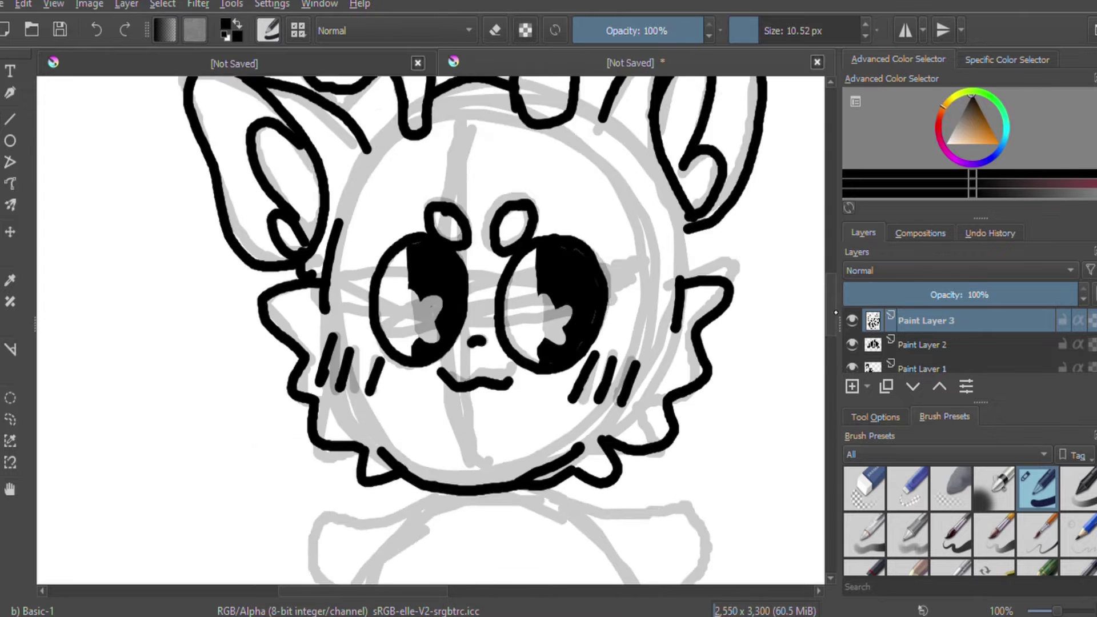
{"action": "scroll", "coordinate": [835, 312], "scroll_direction": "up", "scroll_amount": 2}
{"action": "scroll", "coordinate": [498, 73], "scroll_direction": "up", "scroll_amount": 1}
{"action": "key", "text": "ctrl+z"}
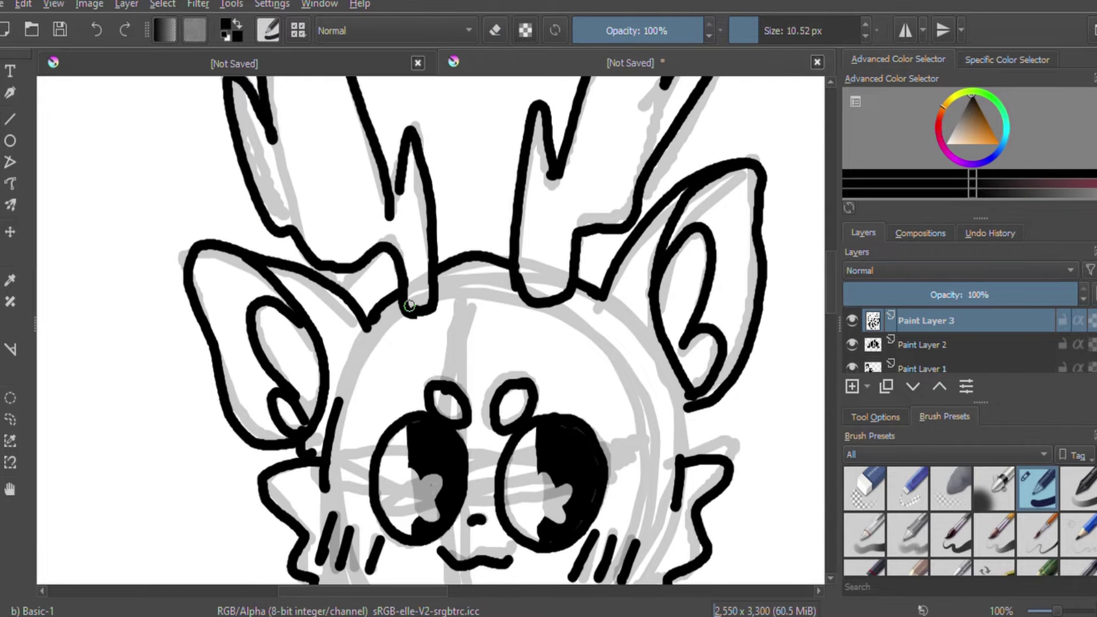
- Ink the left antler base and the neck ruff strokes, undoing a stray collar stroke
{"action": "key", "text": "e"}
{"action": "left_click_drag", "start_coordinate": [390, 244], "coordinate": [398, 286]}
{"action": "scroll", "coordinate": [629, 325], "scroll_direction": "down", "scroll_amount": 5}
{"action": "key", "text": "e"}
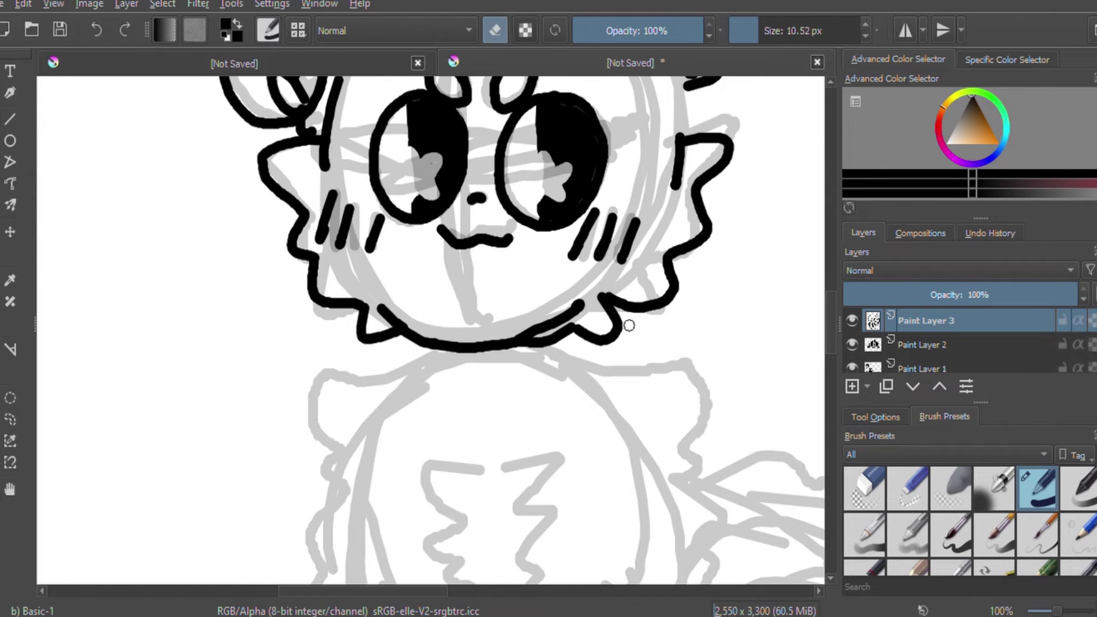
{"action": "scroll", "coordinate": [815, 299], "scroll_direction": "down", "scroll_amount": 1}
{"action": "left_click_drag", "start_coordinate": [423, 276], "coordinate": [328, 425]}
{"action": "left_click_drag", "start_coordinate": [588, 270], "coordinate": [703, 411]}
{"action": "key", "text": "ctrl+z"}
{"action": "scroll", "coordinate": [250, 90], "scroll_direction": "up", "scroll_amount": 1}
{"action": "left_click_drag", "start_coordinate": [548, 286], "coordinate": [686, 440]}
{"action": "left_click_drag", "start_coordinate": [330, 446], "coordinate": [320, 529]}
{"action": "scroll", "coordinate": [320, 528], "scroll_direction": "down", "scroll_amount": 4}
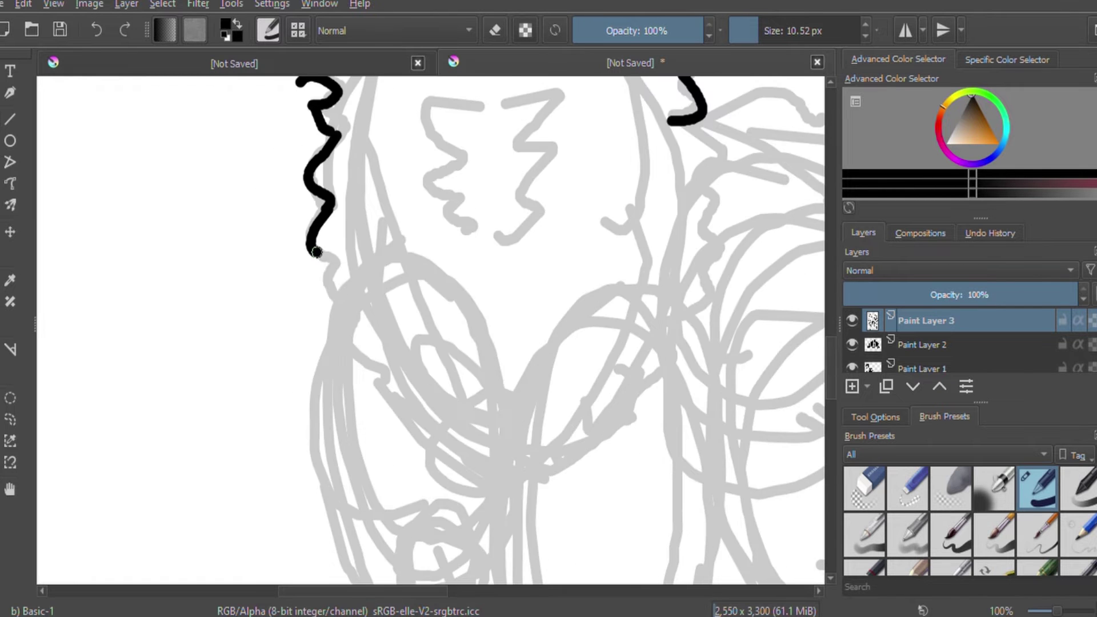
{"action": "scroll", "coordinate": [325, 297], "scroll_direction": "up", "scroll_amount": 4}
{"action": "scroll", "coordinate": [685, 440], "scroll_direction": "down", "scroll_amount": 5}
- Add the remaining head and chest fur strokes, then zoom out to view the figure
{"action": "left_click_drag", "start_coordinate": [708, 177], "coordinate": [697, 240]}
{"action": "scroll", "coordinate": [698, 223], "scroll_direction": "up", "scroll_amount": 4}
{"action": "left_click_drag", "start_coordinate": [394, 198], "coordinate": [375, 269]}
{"action": "left_click_drag", "start_coordinate": [591, 301], "coordinate": [615, 383]}
{"action": "mouse_move", "coordinate": [482, 234]}
{"action": "left_mouse_down"}
{"action": "mouse_move", "coordinate": [468, 372]}
{"action": "mouse_move", "coordinate": [505, 374]}
{"action": "left_mouse_up"}
{"action": "left_click_drag", "start_coordinate": [477, 148], "coordinate": [469, 181]}
{"action": "scroll", "coordinate": [488, 415], "scroll_direction": "down", "scroll_amount": 5}
{"action": "scroll", "coordinate": [487, 414], "scroll_direction": "up", "scroll_amount": 10}
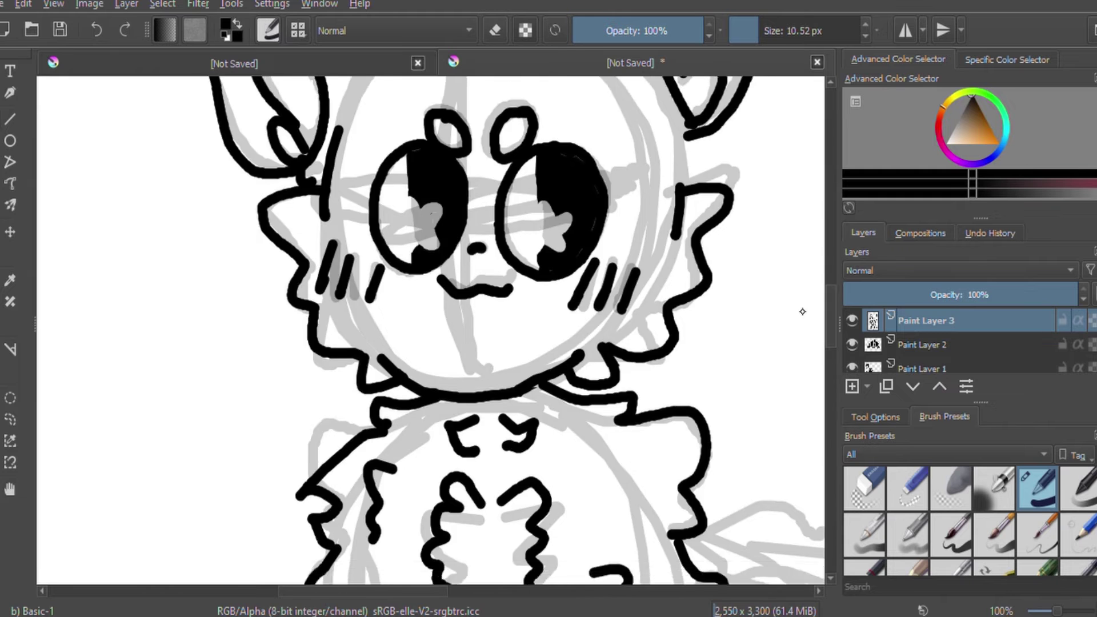
{"action": "scroll", "coordinate": [514, 400], "scroll_direction": "down", "scroll_amount": 6}
{"action": "left_click_drag", "start_coordinate": [528, 400], "coordinate": [523, 540]}
{"action": "key", "text": "minus"}
{"action": "key", "text": "minus"}
{"action": "key", "text": "minus"}
{"action": "left_click", "coordinate": [922, 344]}
- On sketch layer Paint Layer 1, lasso part of the legs and shift it with Transform
{"action": "left_click", "coordinate": [922, 369]}
{"action": "left_click", "coordinate": [10, 419]}
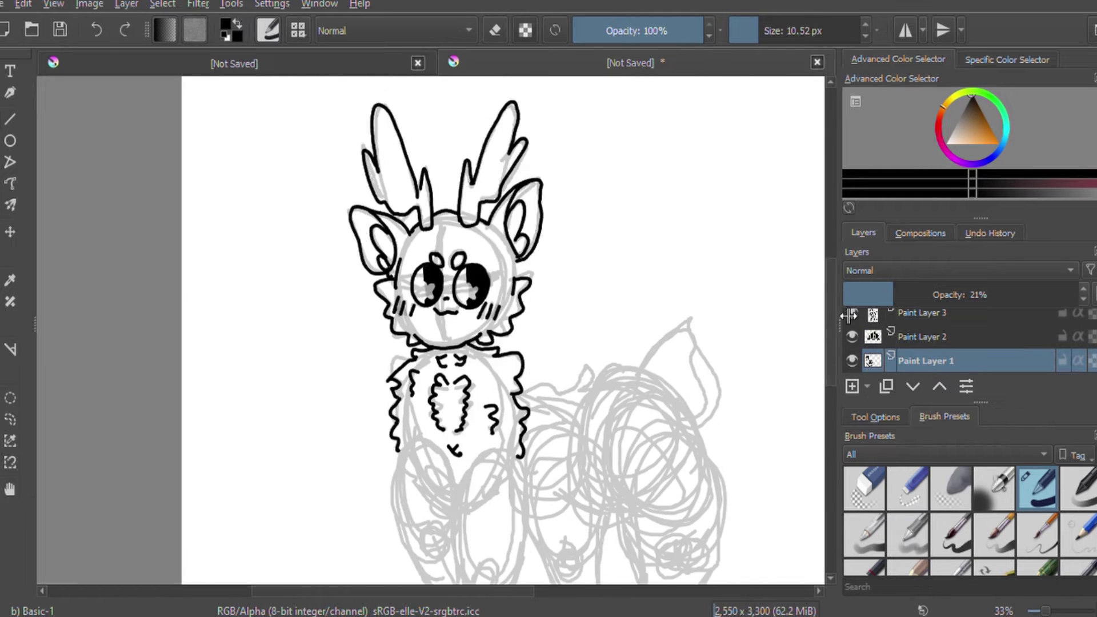
{"action": "left_click_drag", "start_coordinate": [418, 332], "coordinate": [392, 534]}
{"action": "scroll", "coordinate": [392, 535], "scroll_direction": "down", "scroll_amount": 3}
{"action": "key", "text": "ctrl+t"}
{"action": "mouse_move", "coordinate": [599, 187]}
{"action": "left_mouse_down"}
{"action": "mouse_move", "coordinate": [537, 317]}
{"action": "mouse_move", "coordinate": [576, 179]}
{"action": "left_mouse_up"}
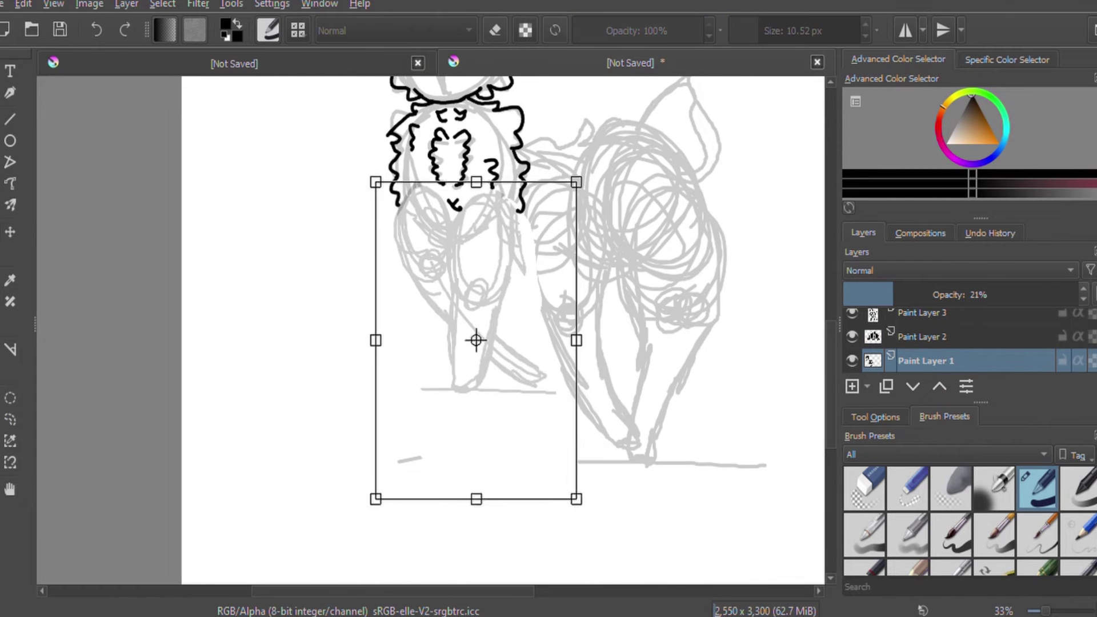
{"action": "scroll", "coordinate": [571, 354], "scroll_direction": "up", "scroll_amount": 3}
{"action": "key", "text": "b"}
{"action": "key", "text": "ctrl+shift+a"}
{"action": "scroll", "coordinate": [503, 331], "scroll_direction": "down", "scroll_amount": 3}
- Lasso the right-hand sketch legs and scale them down
{"action": "left_click", "coordinate": [10, 418]}
{"action": "left_click_drag", "start_coordinate": [571, 269], "coordinate": [729, 250]}
{"action": "key", "text": "ctrl+t"}
{"action": "left_click_drag", "start_coordinate": [789, 574], "coordinate": [771, 483]}
{"action": "mouse_move", "coordinate": [690, 364]}
{"action": "left_mouse_down"}
{"action": "mouse_move", "coordinate": [624, 360]}
{"action": "mouse_move", "coordinate": [656, 355]}
{"action": "left_mouse_up"}
{"action": "key", "text": "Return"}
{"action": "key", "text": "ctrl+shift+a"}
- Lasso the sketched tail, shrink it and shift it slightly left
{"action": "scroll", "coordinate": [757, 348], "scroll_direction": "up", "scroll_amount": 3}
{"action": "left_click_drag", "start_coordinate": [680, 218], "coordinate": [755, 337]}
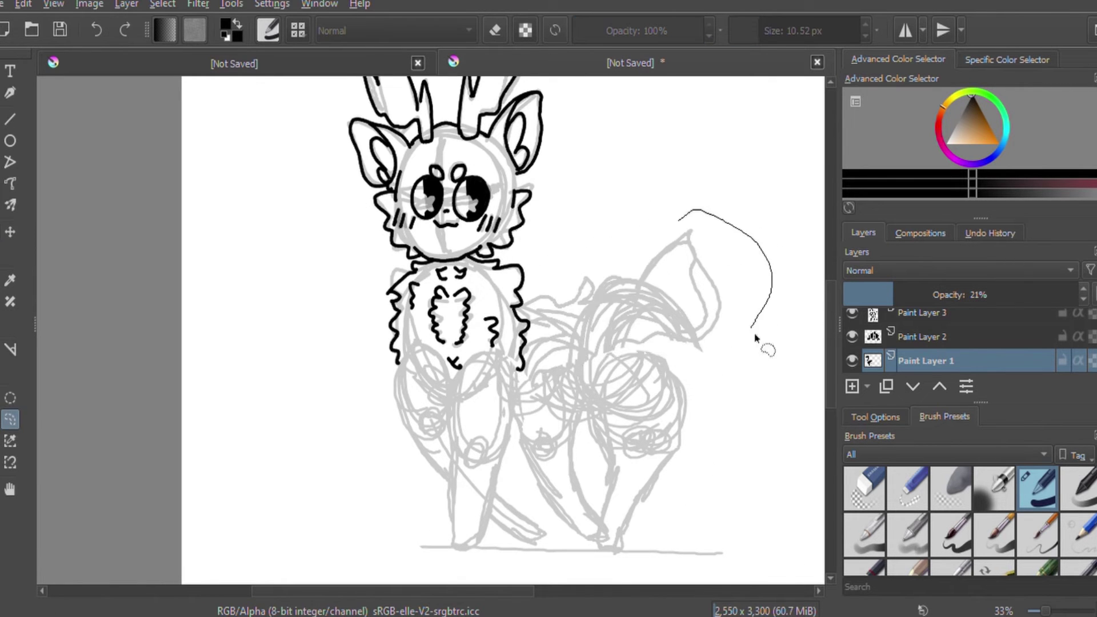
{"action": "left_click_drag", "start_coordinate": [586, 242], "coordinate": [577, 235]}
{"action": "key", "text": "ctrl+t"}
{"action": "left_click_drag", "start_coordinate": [771, 350], "coordinate": [759, 353]}
{"action": "key", "text": "Return"}
{"action": "key", "text": "ctrl+shift+a"}
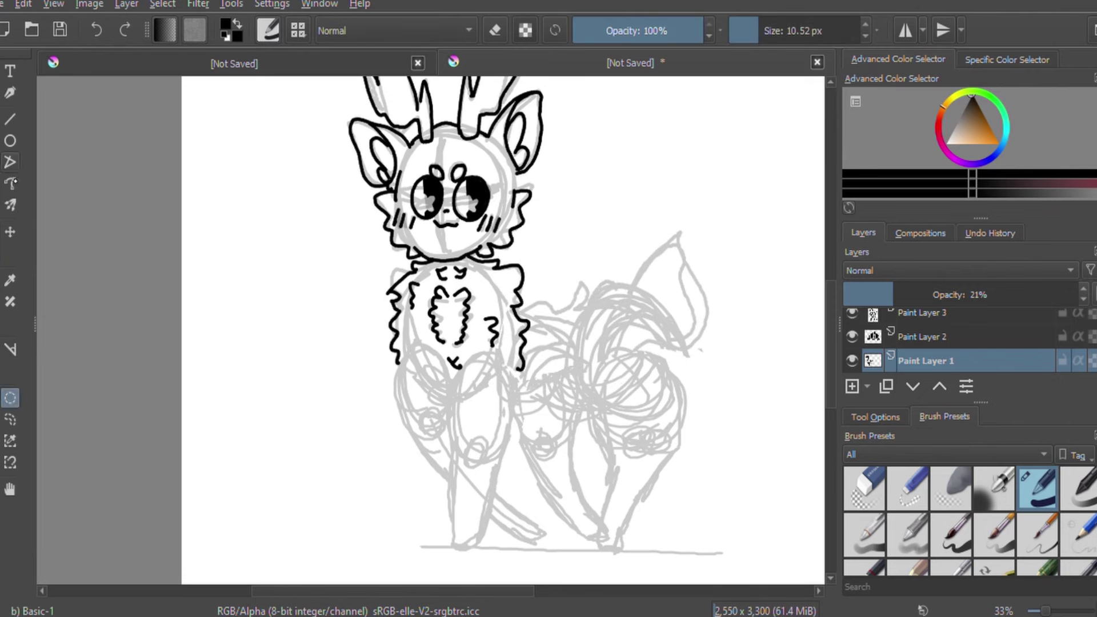
{"action": "key", "text": "Page_Up"}
{"action": "key", "text": "Page_Up"}
- Ink the body's left side and front leg, redrawing the curved stroke straighter
{"action": "key", "text": "plus"}
{"action": "left_click_drag", "start_coordinate": [384, 383], "coordinate": [373, 452]}
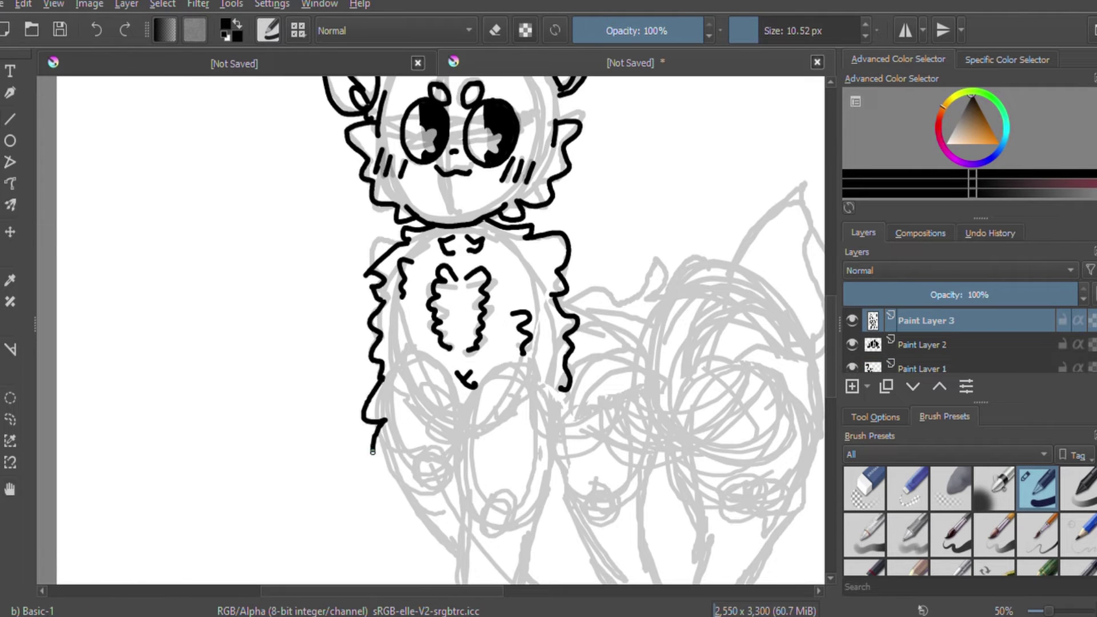
{"action": "key", "text": "ctrl+z"}
{"action": "left_click_drag", "start_coordinate": [381, 382], "coordinate": [382, 436]}
{"action": "scroll", "coordinate": [463, 492], "scroll_direction": "down", "scroll_amount": 3}
{"action": "left_click_drag", "start_coordinate": [467, 386], "coordinate": [473, 525]}
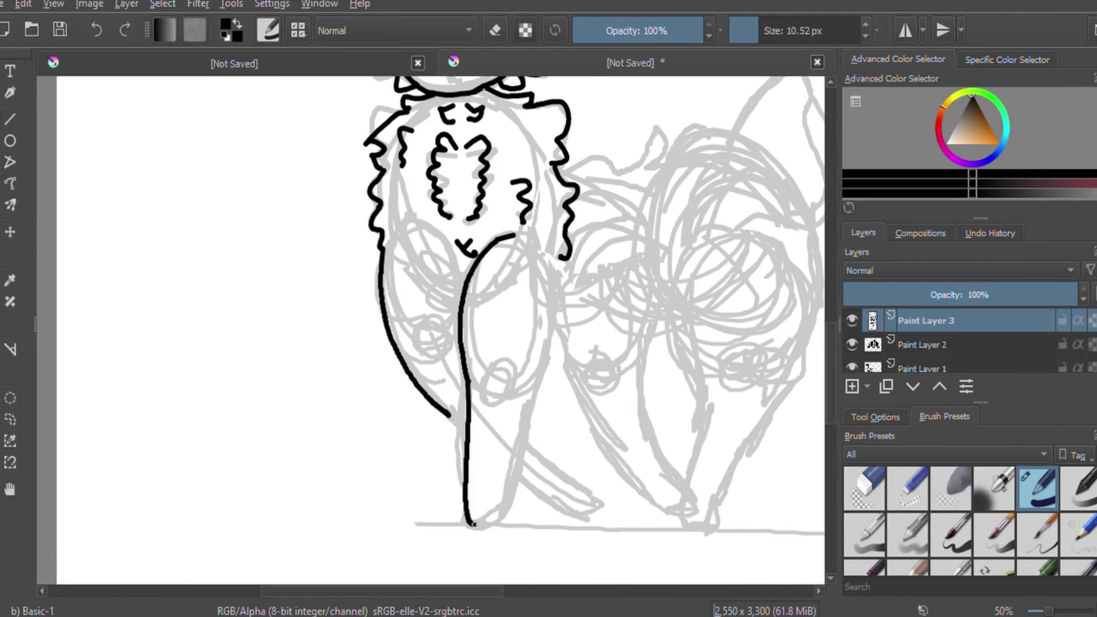
{"action": "left_click_drag", "start_coordinate": [535, 428], "coordinate": [599, 511]}
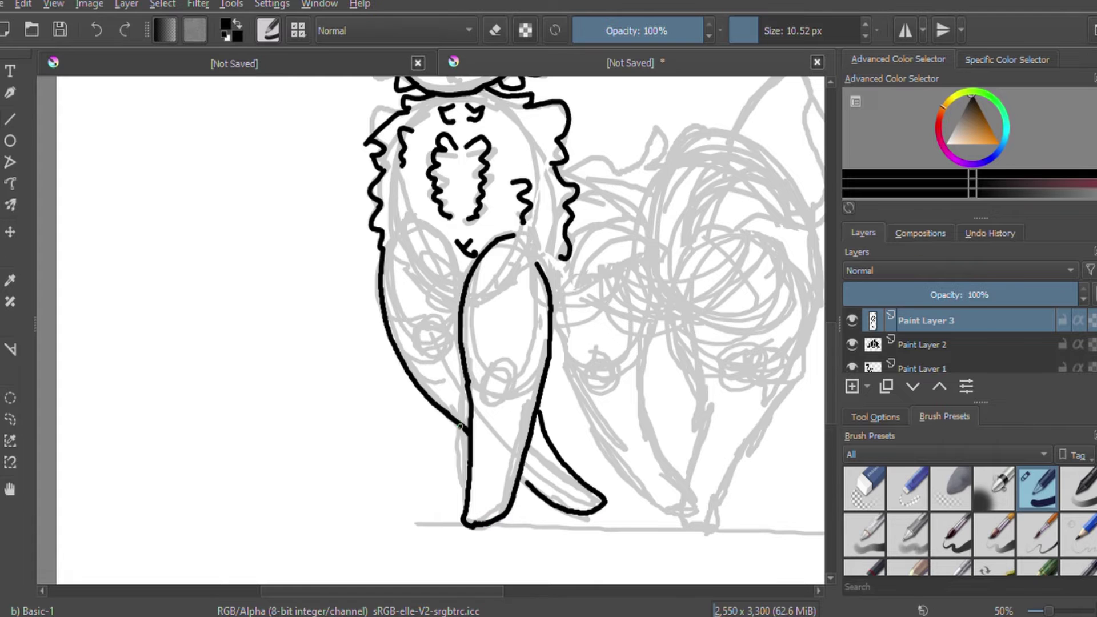
{"action": "scroll", "coordinate": [805, 308], "scroll_direction": "up", "scroll_amount": 4}
- Erase the wavy lower-left stroke and ink the back curve
{"action": "key", "text": "e"}
{"action": "left_click_drag", "start_coordinate": [454, 473], "coordinate": [381, 507]}
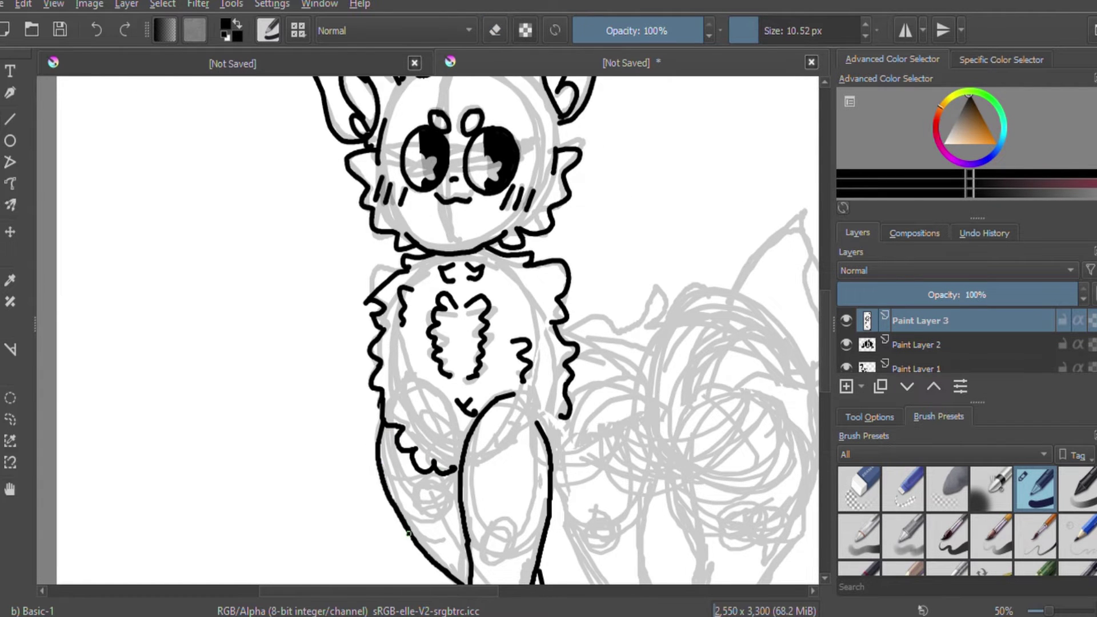
{"action": "scroll", "coordinate": [407, 533], "scroll_direction": "down", "scroll_amount": 2}
{"action": "left_click_drag", "start_coordinate": [566, 318], "coordinate": [649, 312]}
{"action": "scroll", "coordinate": [817, 326], "scroll_direction": "right", "scroll_amount": 5}
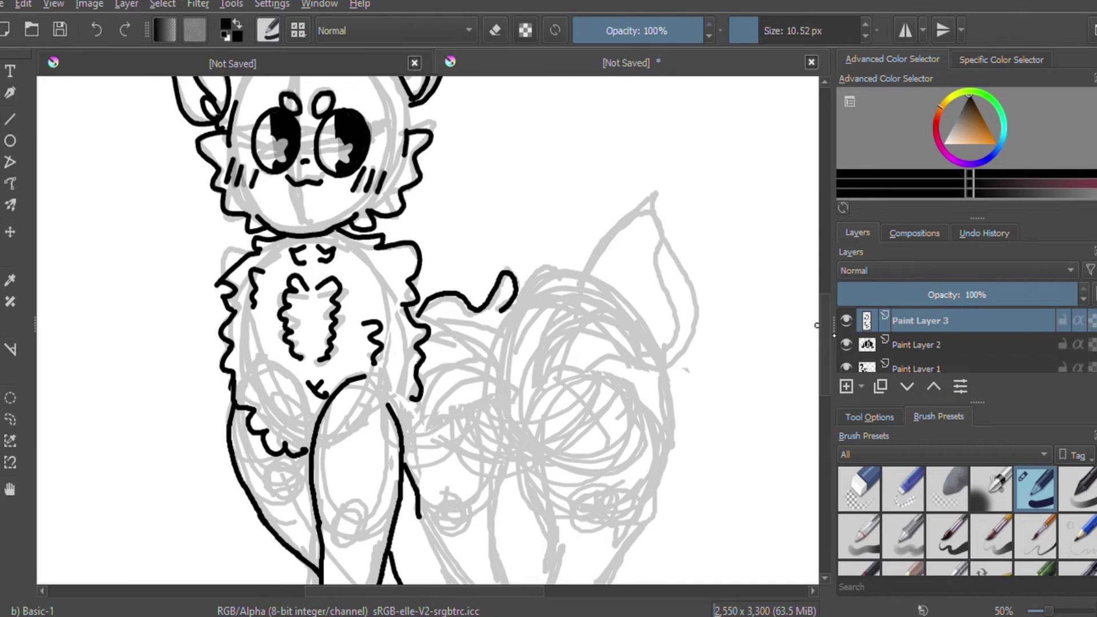
{"action": "scroll", "coordinate": [817, 326], "scroll_direction": "down", "scroll_amount": 4}
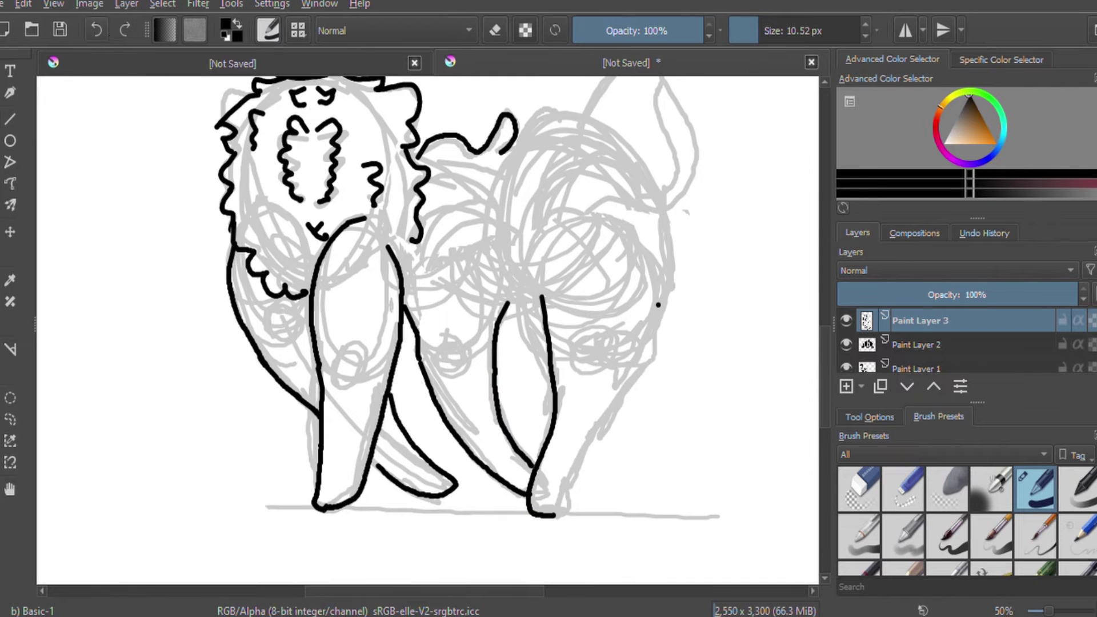
- Ink the hind leg down to the ground, the rump and the upright tail
{"action": "left_click_drag", "start_coordinate": [603, 426], "coordinate": [562, 517]}
{"action": "scroll", "coordinate": [804, 325], "scroll_direction": "up", "scroll_amount": 2}
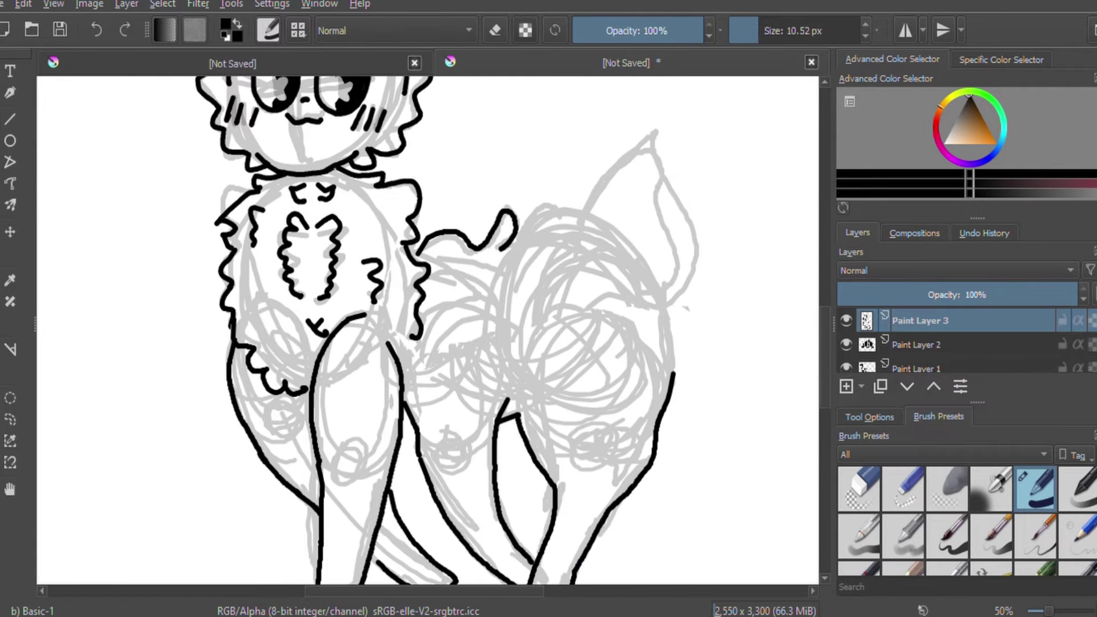
{"action": "scroll", "coordinate": [503, 355], "scroll_direction": "down", "scroll_amount": 1}
{"action": "scroll", "coordinate": [445, 301], "scroll_direction": "down", "scroll_amount": 2}
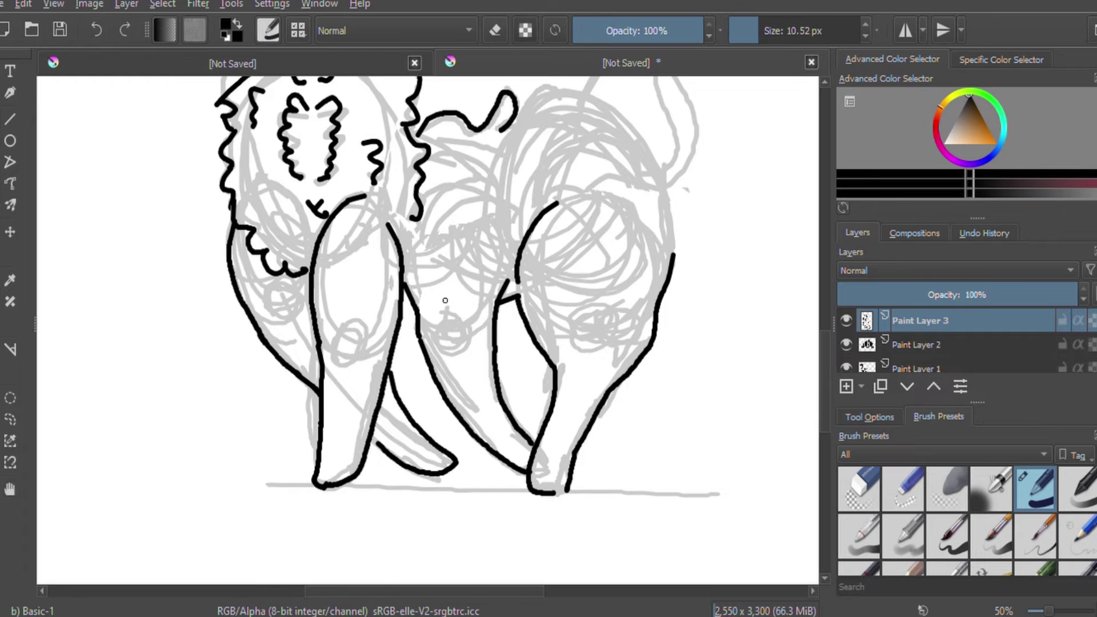
{"action": "scroll", "coordinate": [508, 288], "scroll_direction": "up", "scroll_amount": 6}
{"action": "left_click_drag", "start_coordinate": [517, 374], "coordinate": [619, 397]}
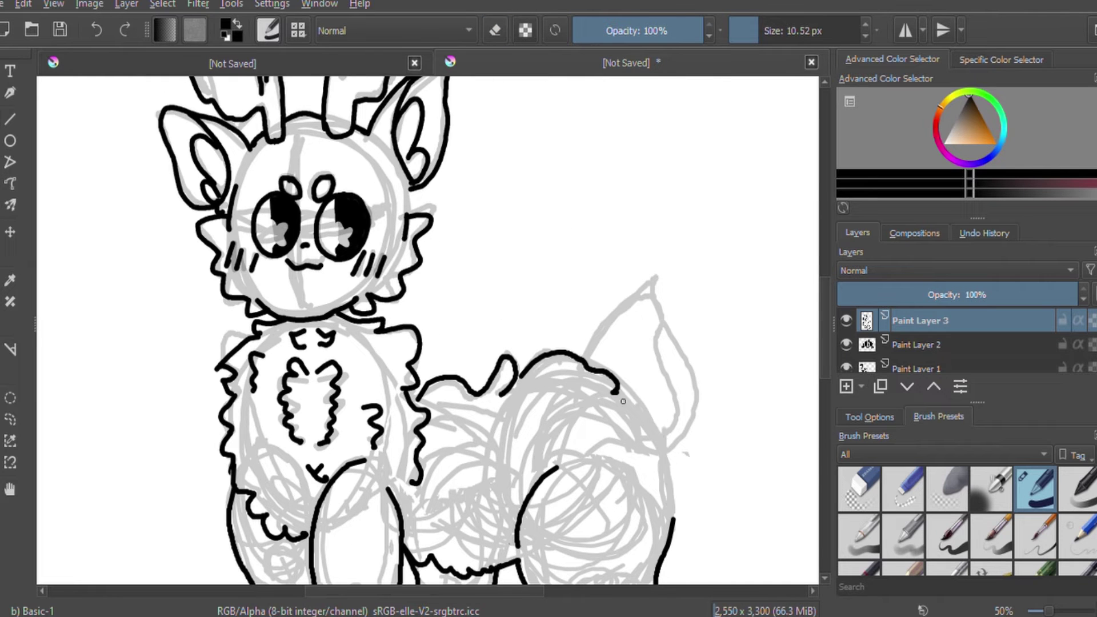
{"action": "left_click_drag", "start_coordinate": [588, 354], "coordinate": [665, 434]}
{"action": "scroll", "coordinate": [571, 419], "scroll_direction": "down", "scroll_amount": 1}
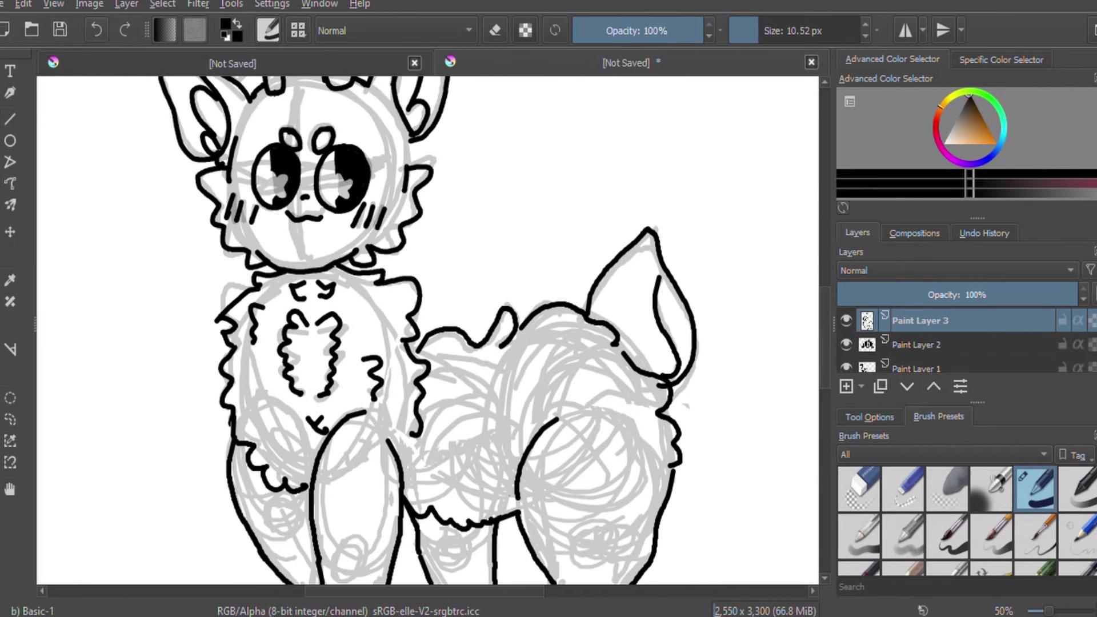
- Draw three oval spots and four heart spots on the deer's back
{"action": "left_click_drag", "start_coordinate": [474, 389], "coordinate": [471, 390]}
{"action": "left_click_drag", "start_coordinate": [505, 362], "coordinate": [503, 362]}
{"action": "left_click_drag", "start_coordinate": [566, 374], "coordinate": [562, 375]}
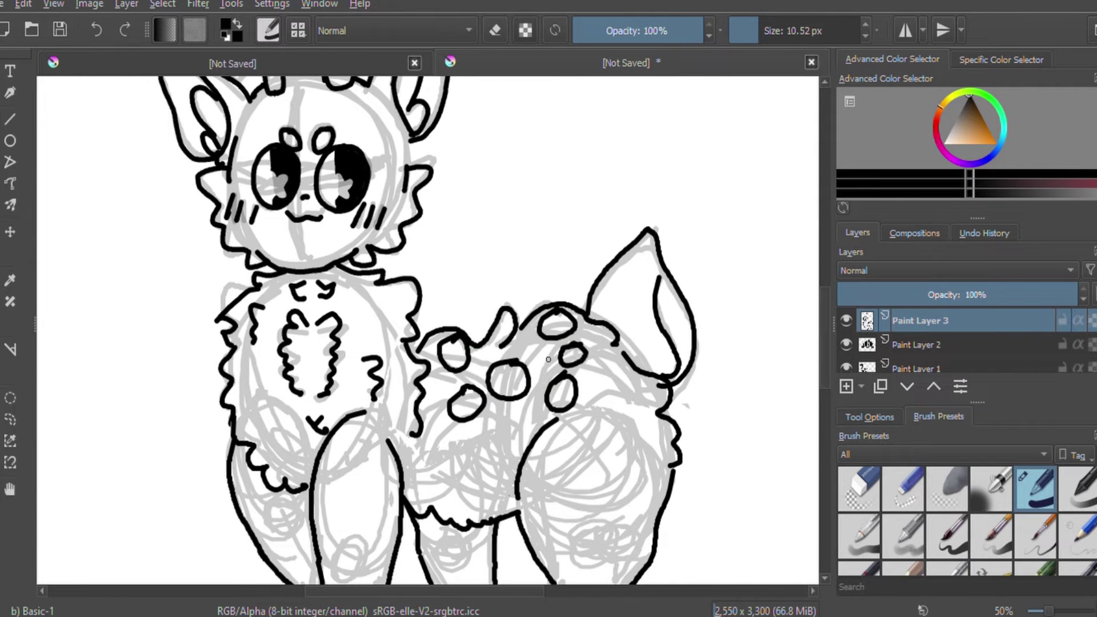
{"action": "key", "text": "ctrl+plus"}
{"action": "left_click_drag", "start_coordinate": [440, 523], "coordinate": [452, 548]}
{"action": "left_click_drag", "start_coordinate": [654, 366], "coordinate": [666, 394]}
{"action": "left_click_drag", "start_coordinate": [606, 486], "coordinate": [623, 514]}
{"action": "left_click_drag", "start_coordinate": [771, 412], "coordinate": [788, 446]}
{"action": "key", "text": "ctrl+minus"}
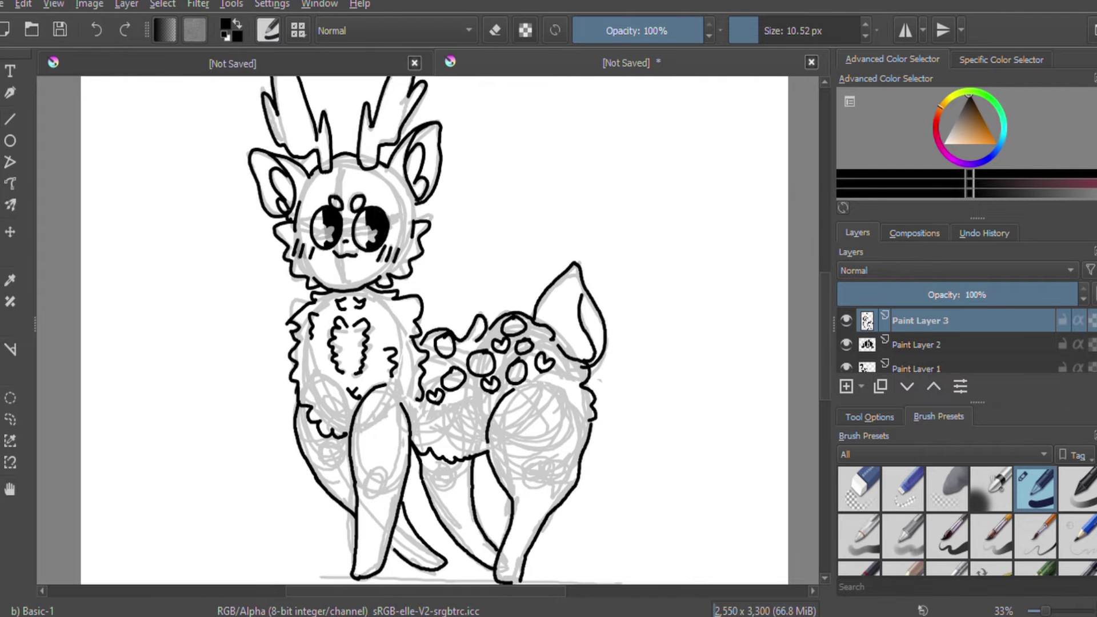
- Draw a star and several small circle spots on the front leg
{"action": "key", "text": "ctrl+plus"}
{"action": "right_click", "coordinate": [299, 354]}
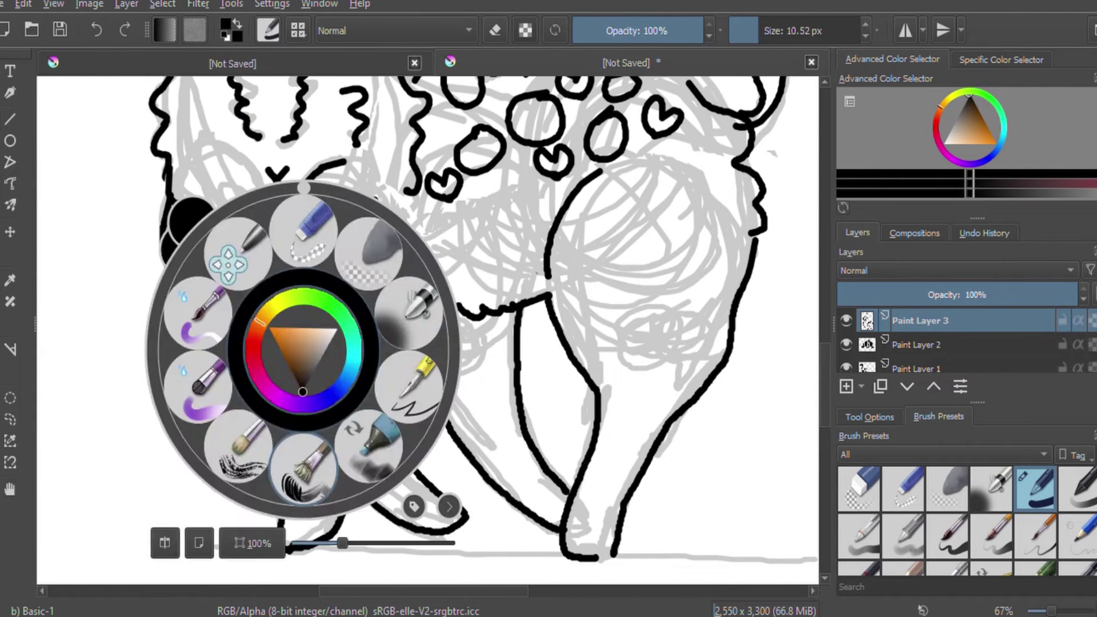
{"action": "key", "text": "1"}
{"action": "left_click_drag", "start_coordinate": [247, 429], "coordinate": [246, 495]}
{"action": "mouse_move", "coordinate": [291, 346]}
{"action": "left_mouse_down"}
{"action": "mouse_move", "coordinate": [305, 366]}
{"action": "mouse_move", "coordinate": [291, 346]}
{"action": "left_mouse_up"}
{"action": "left_click_drag", "start_coordinate": [228, 388], "coordinate": [229, 390]}
{"action": "left_click_drag", "start_coordinate": [289, 409], "coordinate": [288, 410]}
{"action": "left_click_drag", "start_coordinate": [235, 337], "coordinate": [238, 343]}
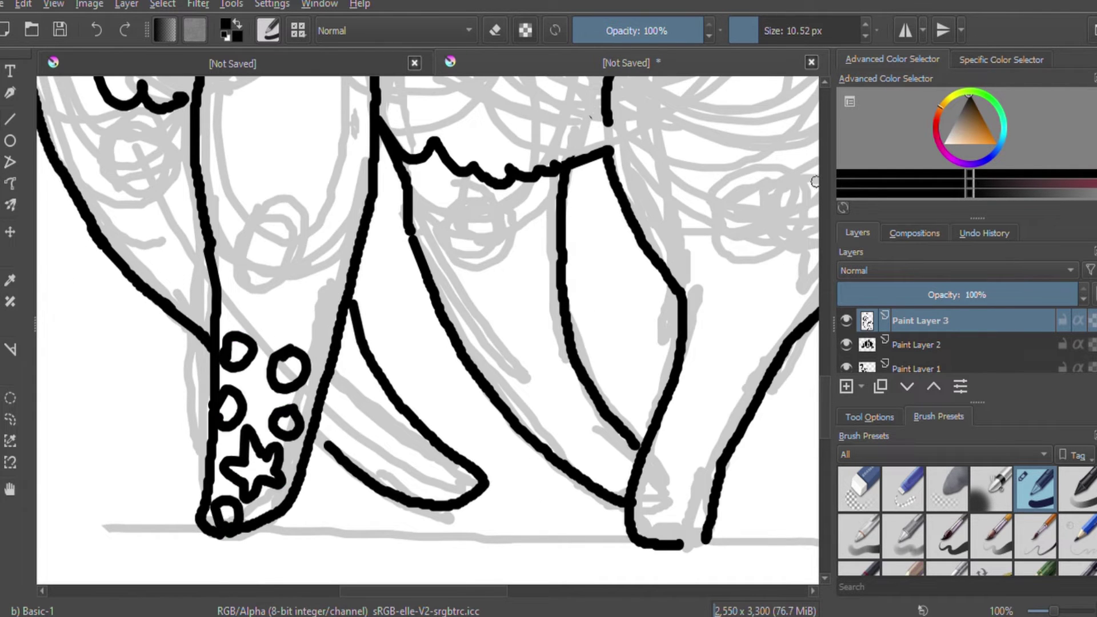
- Add circle spots and squiggle marks on the middle and right legs
{"action": "left_click_drag", "start_coordinate": [377, 388], "coordinate": [368, 396]}
{"action": "left_click_drag", "start_coordinate": [374, 477], "coordinate": [423, 485]}
{"action": "left_click_drag", "start_coordinate": [348, 416], "coordinate": [342, 424]}
{"action": "left_click_drag", "start_coordinate": [543, 346], "coordinate": [537, 353]}
{"action": "left_click_drag", "start_coordinate": [595, 445], "coordinate": [589, 453]}
{"action": "left_click_drag", "start_coordinate": [669, 451], "coordinate": [685, 528]}
{"action": "left_click_drag", "start_coordinate": [663, 506], "coordinate": [634, 540]}
{"action": "left_click_drag", "start_coordinate": [725, 429], "coordinate": [694, 462]}
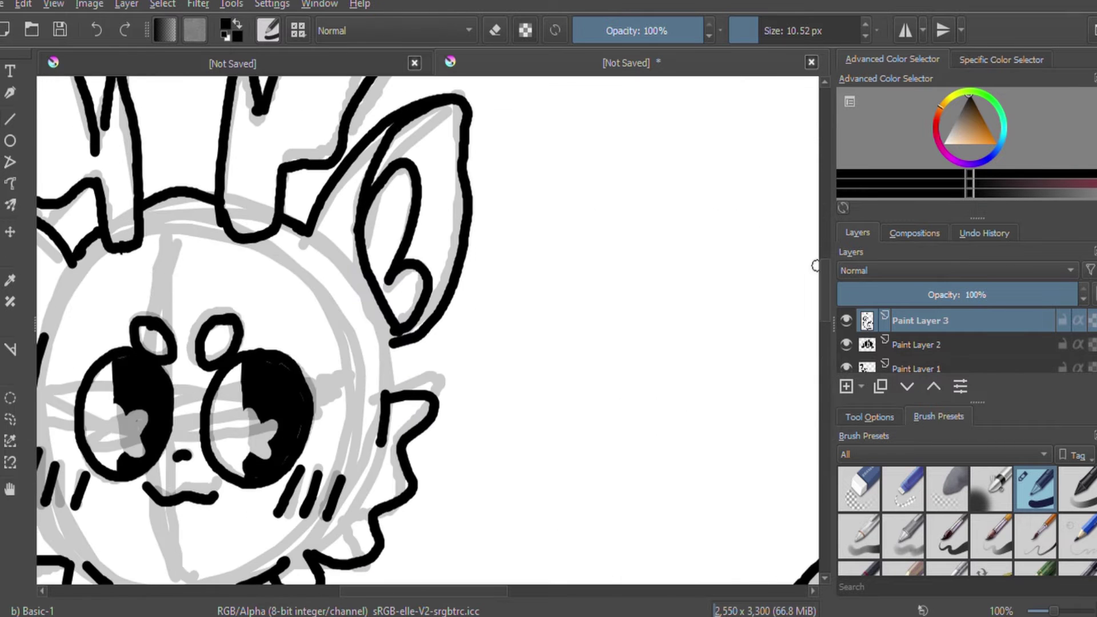
- Draw small circles and heart spots on the forehead, undoing a stray open circle
{"action": "left_click_drag", "start_coordinate": [145, 263], "coordinate": [149, 268]}
{"action": "left_click_drag", "start_coordinate": [280, 240], "coordinate": [322, 307]}
{"action": "key", "text": "ctrl+z"}
{"action": "left_click_drag", "start_coordinate": [104, 280], "coordinate": [114, 311]}
{"action": "left_click_drag", "start_coordinate": [166, 217], "coordinate": [182, 257]}
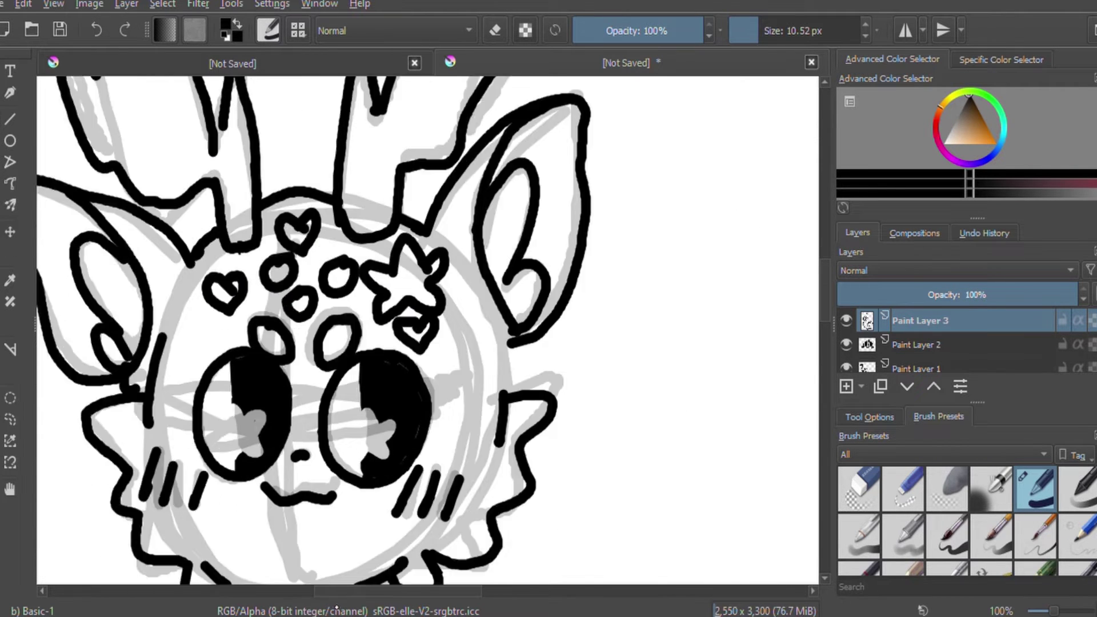
- Add heart and oval forehead spots plus a star, then lasso the star and shift it right
{"action": "left_click_drag", "start_coordinate": [477, 275], "coordinate": [480, 300]}
{"action": "left_click_drag", "start_coordinate": [526, 262], "coordinate": [531, 292]}
{"action": "left_click_drag", "start_coordinate": [325, 280], "coordinate": [329, 311]}
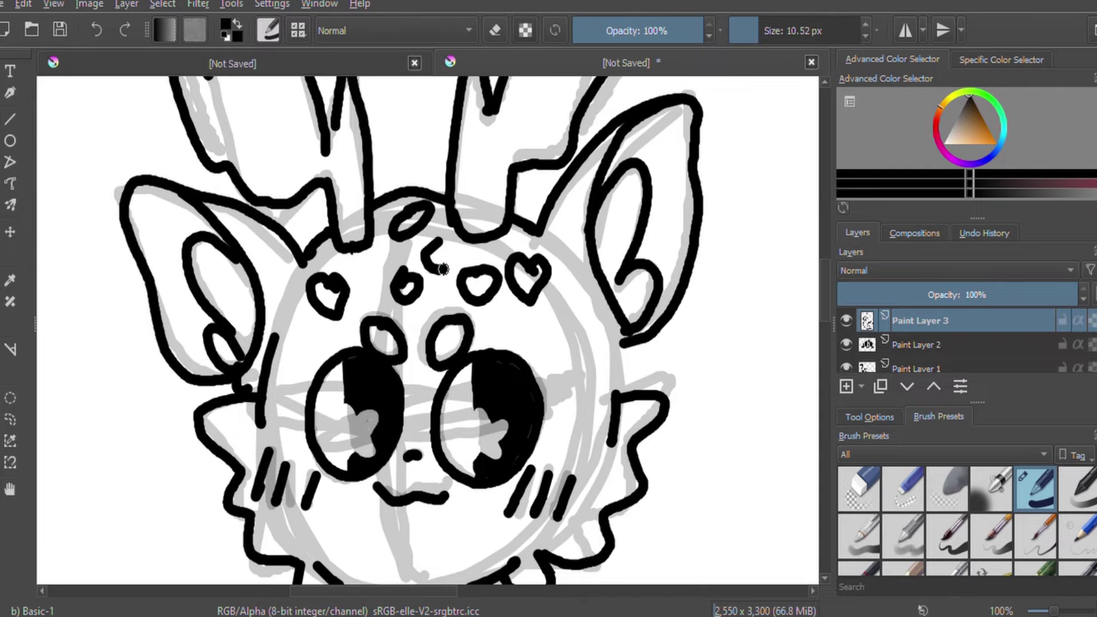
{"action": "left_click_drag", "start_coordinate": [409, 211], "coordinate": [411, 229]}
{"action": "mouse_move", "coordinate": [510, 313]}
{"action": "left_mouse_down"}
{"action": "mouse_move", "coordinate": [487, 323]}
{"action": "mouse_move", "coordinate": [483, 343]}
{"action": "mouse_move", "coordinate": [563, 329]}
{"action": "left_mouse_up"}
{"action": "left_click", "coordinate": [10, 419]}
{"action": "key", "text": "b"}
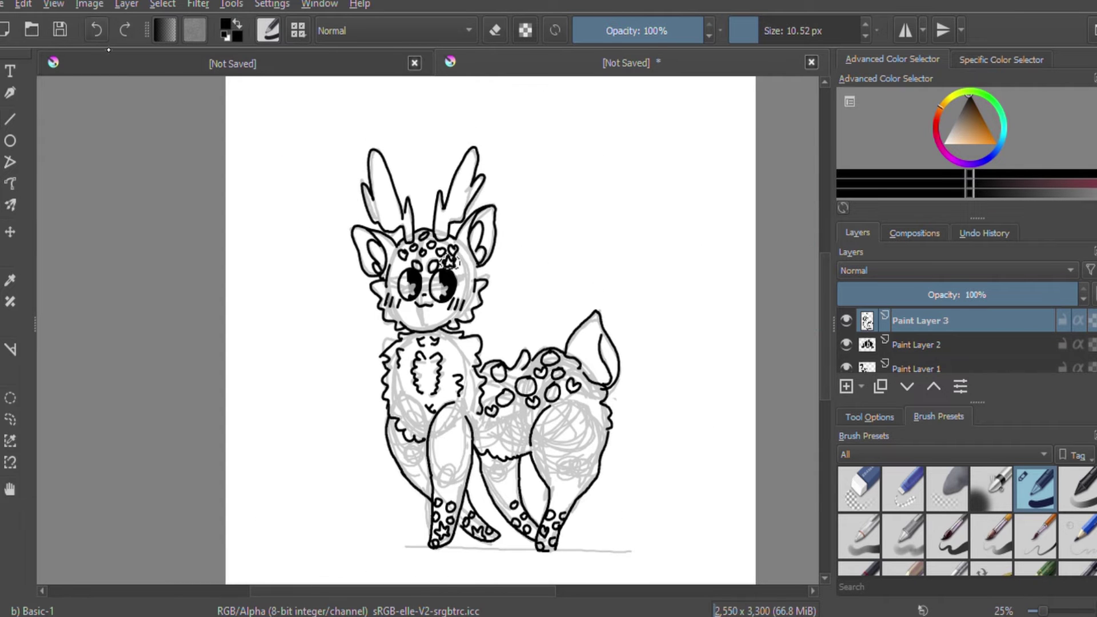
{"action": "scroll", "coordinate": [472, 444], "scroll_direction": "up", "scroll_amount": 2}
- In eraser mode, erase a star highlight into the right pupil, retrying the rough attempt
{"action": "key", "text": "e"}
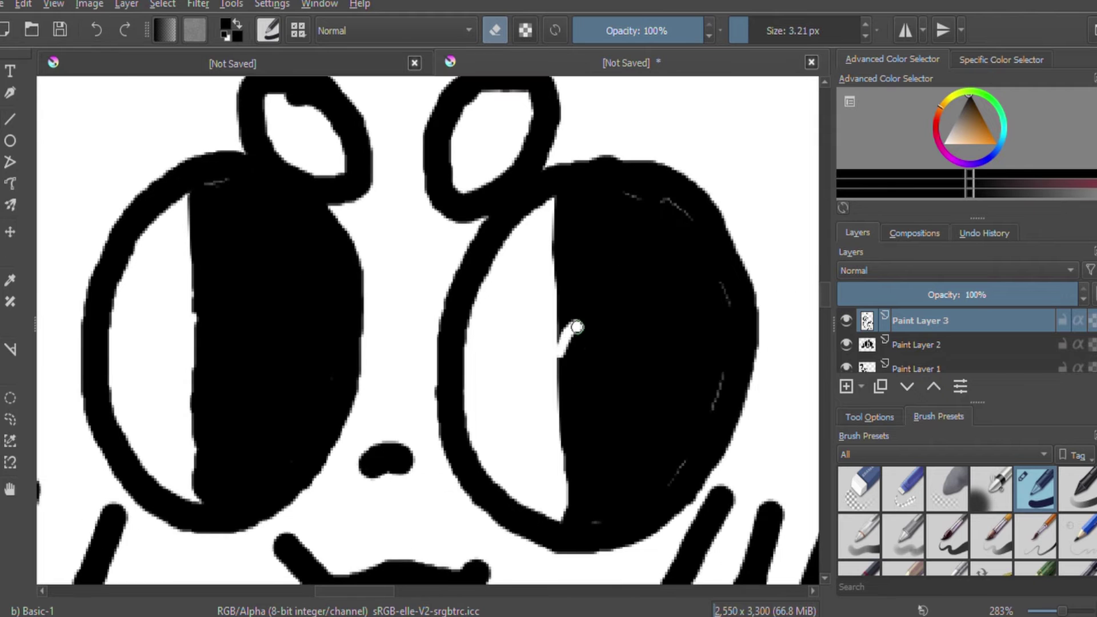
{"action": "mouse_move", "coordinate": [576, 327]}
{"action": "left_mouse_down"}
{"action": "mouse_move", "coordinate": [558, 421]}
{"action": "mouse_move", "coordinate": [624, 351]}
{"action": "left_mouse_up"}
{"action": "key", "text": "ctrl+z"}
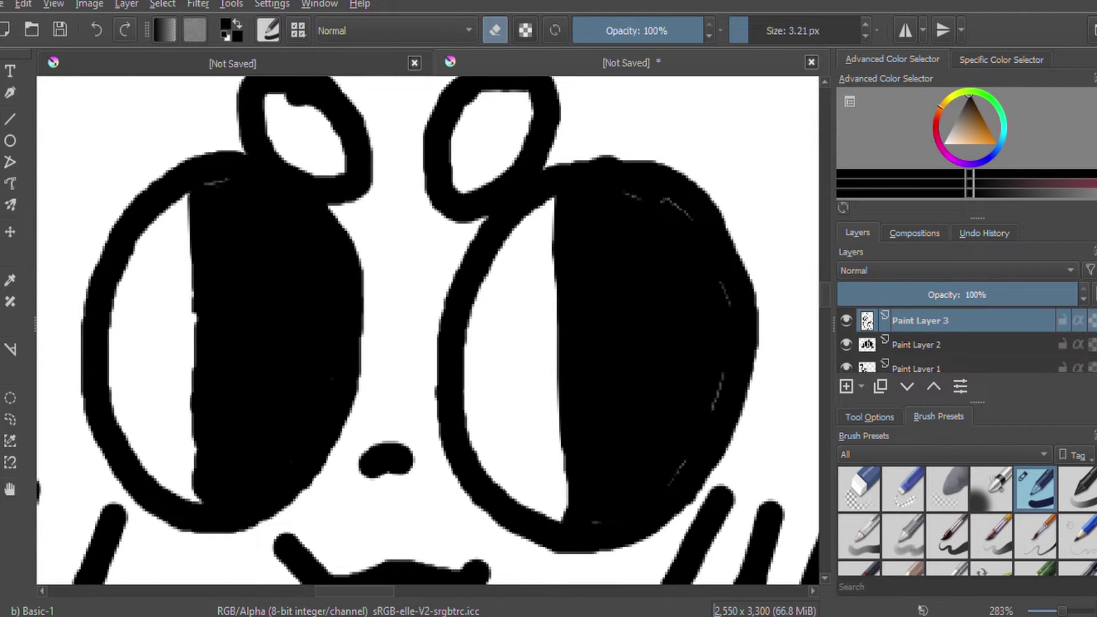
{"action": "mouse_move", "coordinate": [597, 400]}
{"action": "left_mouse_down"}
{"action": "mouse_move", "coordinate": [582, 363]}
{"action": "mouse_move", "coordinate": [593, 368]}
{"action": "left_mouse_up"}
{"action": "key", "text": "ctrl+z"}
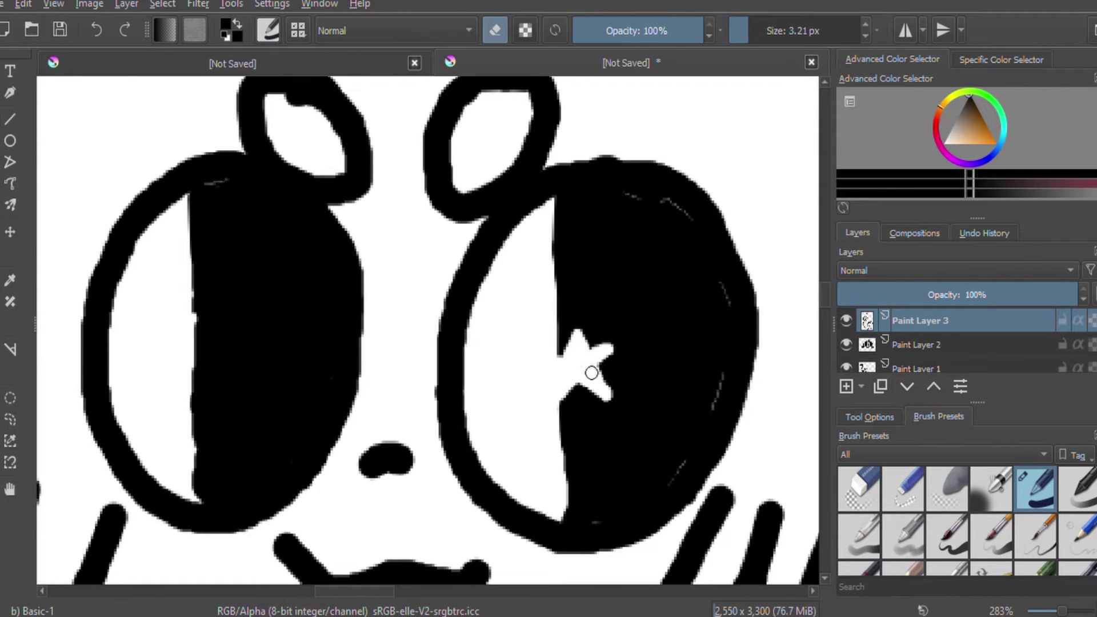
- Erase a neater star highlight into the left pupil, then turn eraser mode off
{"action": "left_click_drag", "start_coordinate": [208, 329], "coordinate": [244, 356]}
{"action": "scroll", "coordinate": [198, 347], "scroll_direction": "down", "scroll_amount": 5}
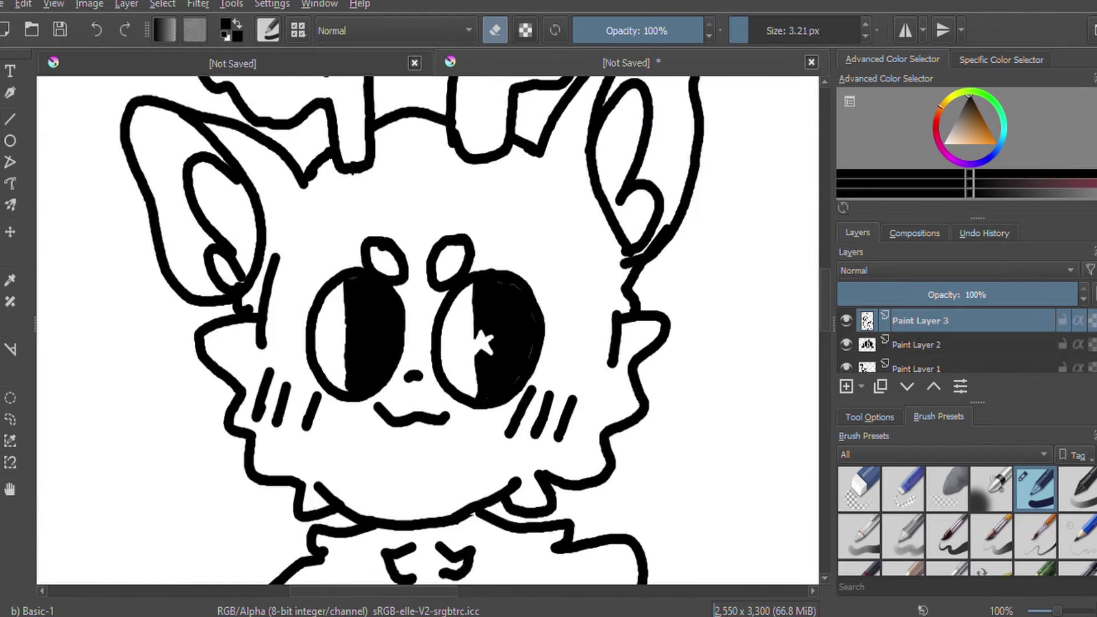
{"action": "scroll", "coordinate": [199, 347], "scroll_direction": "up", "scroll_amount": 5}
{"action": "key", "text": "ctrl+z"}
{"action": "left_click_drag", "start_coordinate": [194, 400], "coordinate": [199, 370]}
{"action": "key", "text": "ctrl+z"}
{"action": "left_click_drag", "start_coordinate": [220, 323], "coordinate": [197, 374]}
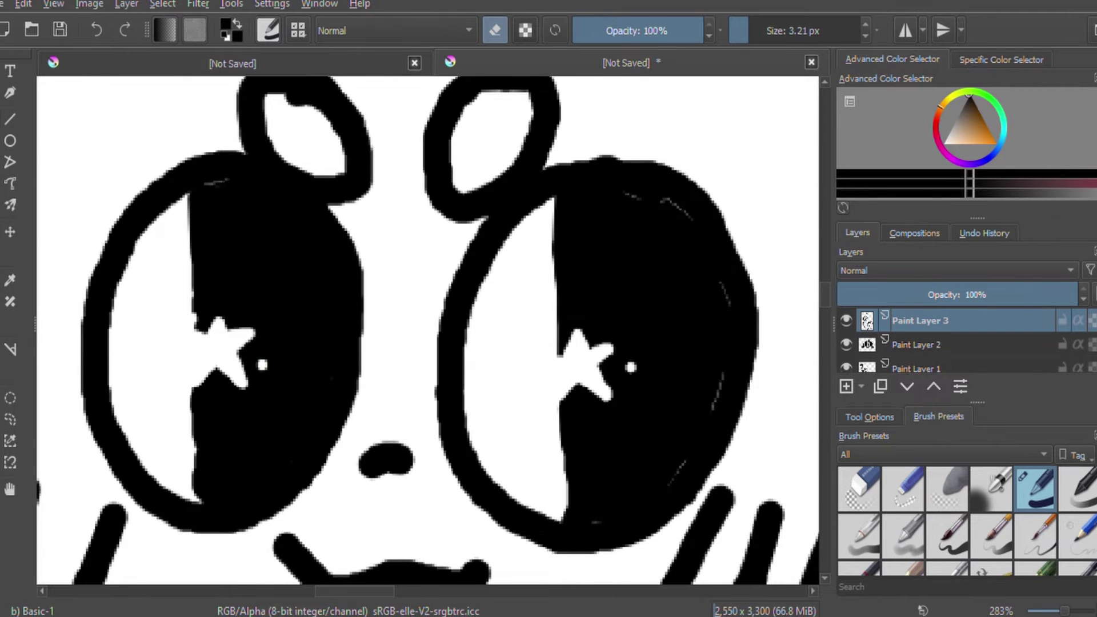
{"action": "scroll", "coordinate": [428, 330], "scroll_direction": "down", "scroll_amount": 5}
{"action": "key", "text": "e"}
{"action": "scroll", "coordinate": [483, 283], "scroll_direction": "up", "scroll_amount": 1}
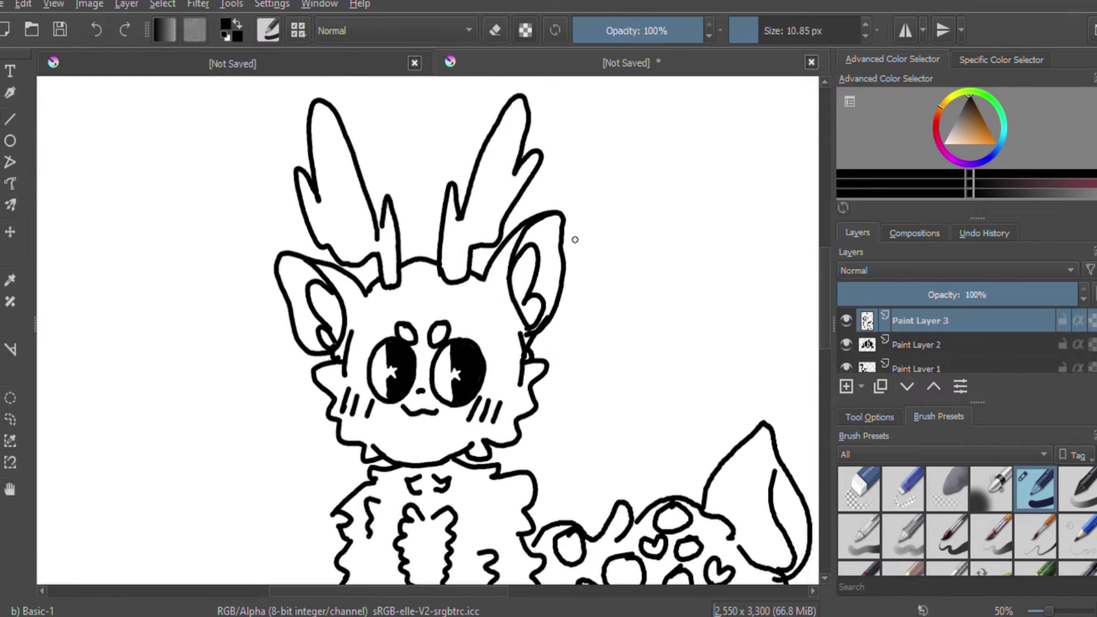
- Fill the head salmon pink and the eyebrow blob a darker tone
{"action": "key", "text": "1"}
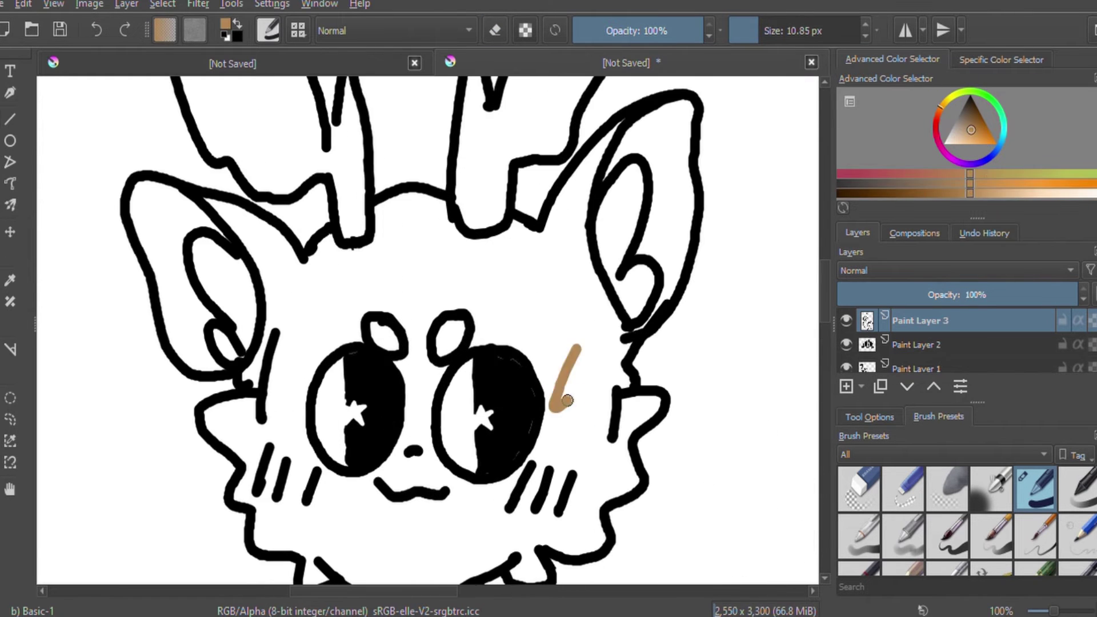
{"action": "key", "text": "shift+BackSpace"}
{"action": "key", "text": "ctrl+z"}
{"action": "key", "text": "shift+BackSpace"}
{"action": "key", "text": "ctrl+z"}
{"action": "key", "text": "shift+BackSpace"}
{"action": "key", "text": "ctrl+z"}
{"action": "scroll", "coordinate": [428, 331], "scroll_direction": "down", "scroll_amount": 1}
{"action": "left_click", "coordinate": [590, 323]}
{"action": "left_click", "coordinate": [386, 297]}
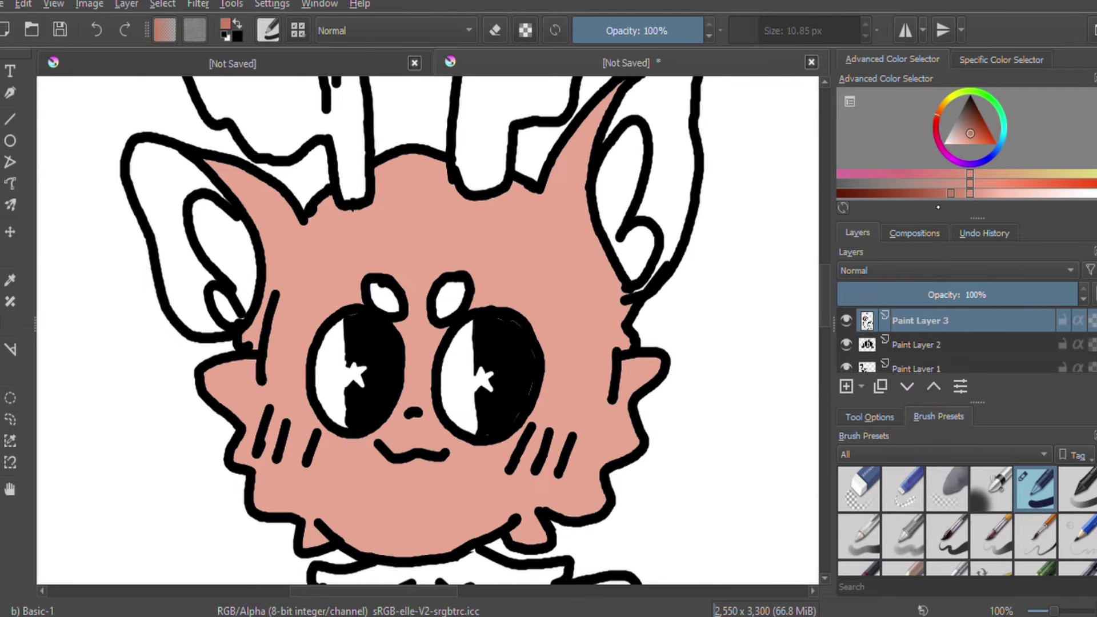
- Fill the ears in light and deeper pink and both antlers brown
{"action": "left_click", "coordinate": [146, 183]}
{"action": "left_click", "coordinate": [680, 186]}
{"action": "left_click", "coordinate": [623, 200]}
{"action": "left_click", "coordinate": [223, 258]}
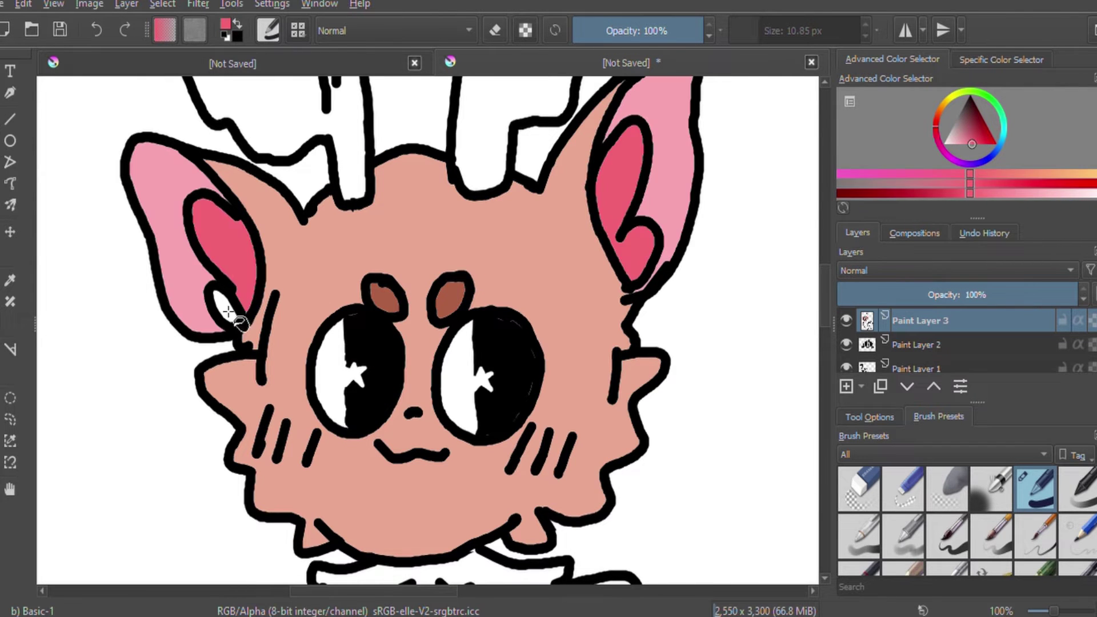
{"action": "left_click", "coordinate": [231, 312]}
{"action": "scroll", "coordinate": [400, 343], "scroll_direction": "down", "scroll_amount": 7}
{"action": "scroll", "coordinate": [429, 331], "scroll_direction": "up", "scroll_amount": 10}
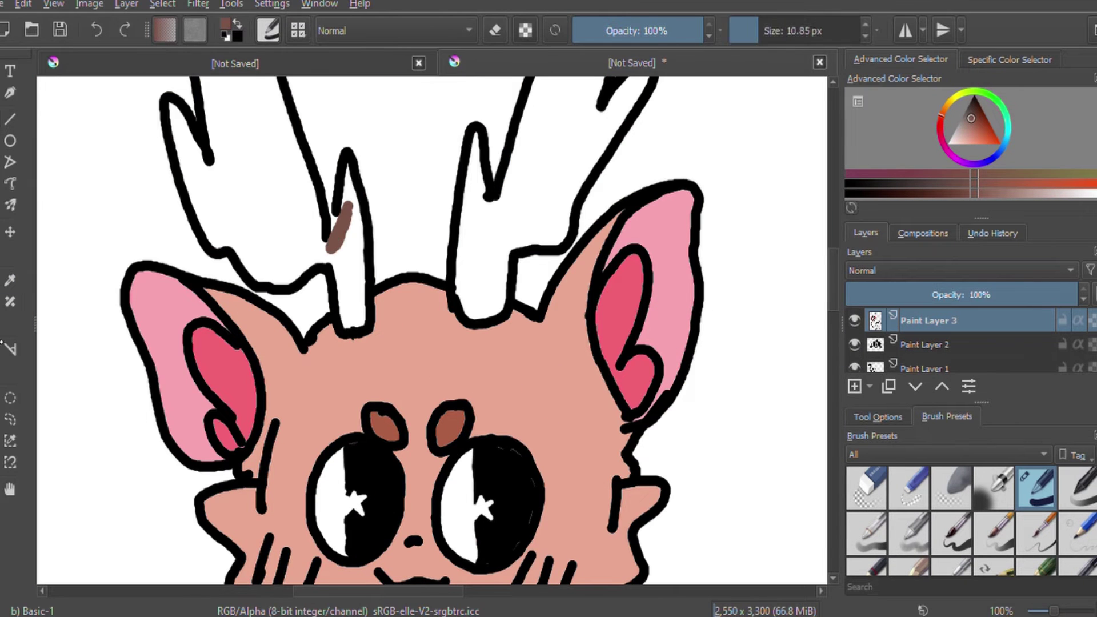
{"action": "left_click", "coordinate": [352, 285]}
{"action": "left_click", "coordinate": [485, 274]}
{"action": "scroll", "coordinate": [429, 331], "scroll_direction": "down", "scroll_amount": 2}
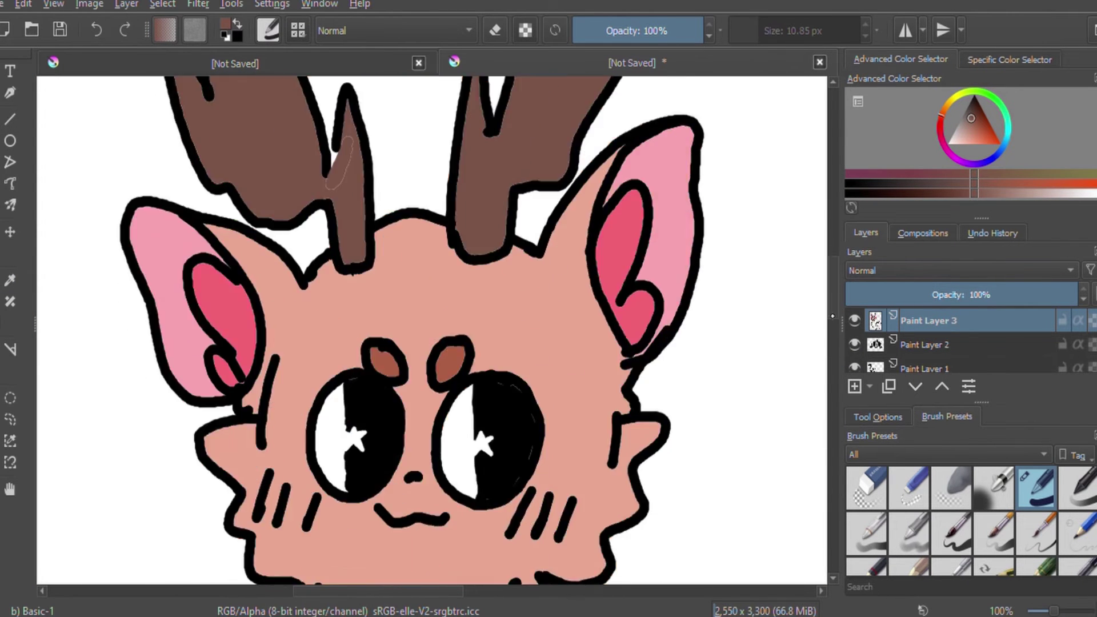
{"action": "scroll", "coordinate": [428, 331], "scroll_direction": "down", "scroll_amount": 2}
- Sample the salmon face colour and paint light and darker spots on the forehead
{"action": "left_click", "coordinate": [429, 240], "text": "ctrl"}
{"action": "left_click_drag", "start_coordinate": [444, 234], "coordinate": [413, 234]}
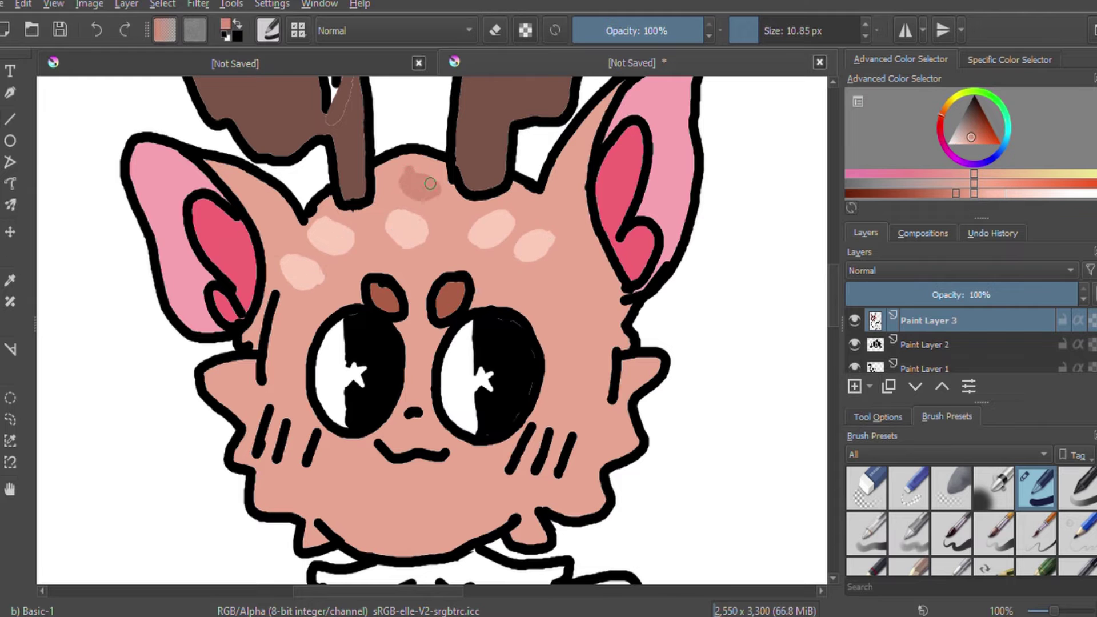
{"action": "left_click_drag", "start_coordinate": [430, 183], "coordinate": [420, 192]}
{"action": "left_click_drag", "start_coordinate": [494, 274], "coordinate": [511, 286]}
{"action": "left_click_drag", "start_coordinate": [559, 277], "coordinate": [543, 276]}
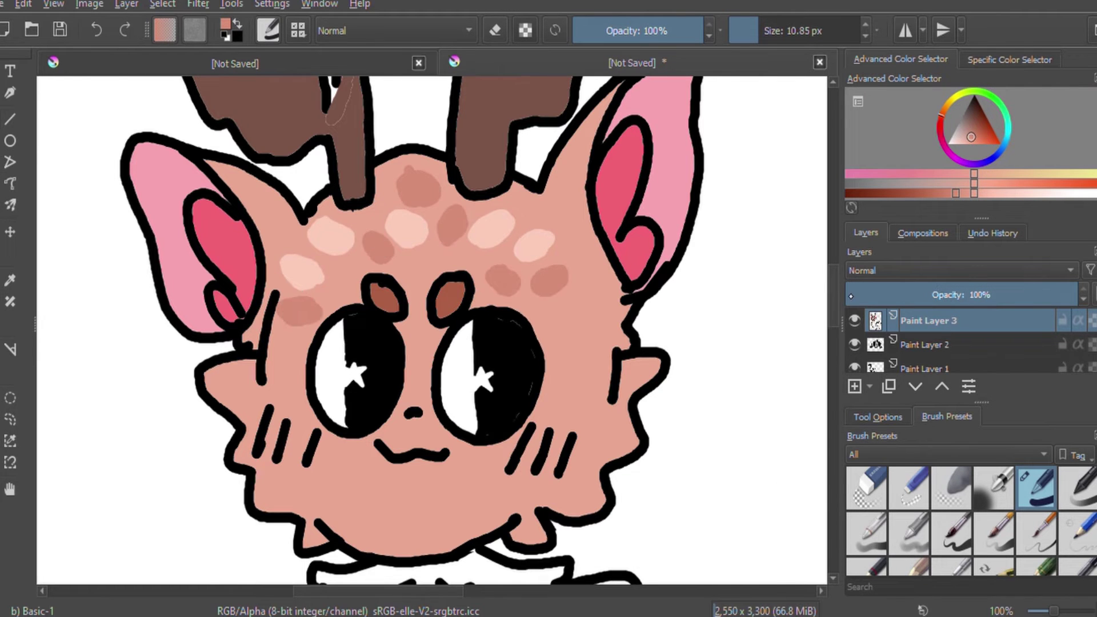
- Close the body outline gap, fill the body, and paint body colour over the old spots
{"action": "scroll", "coordinate": [429, 331], "scroll_direction": "down", "scroll_amount": 5}
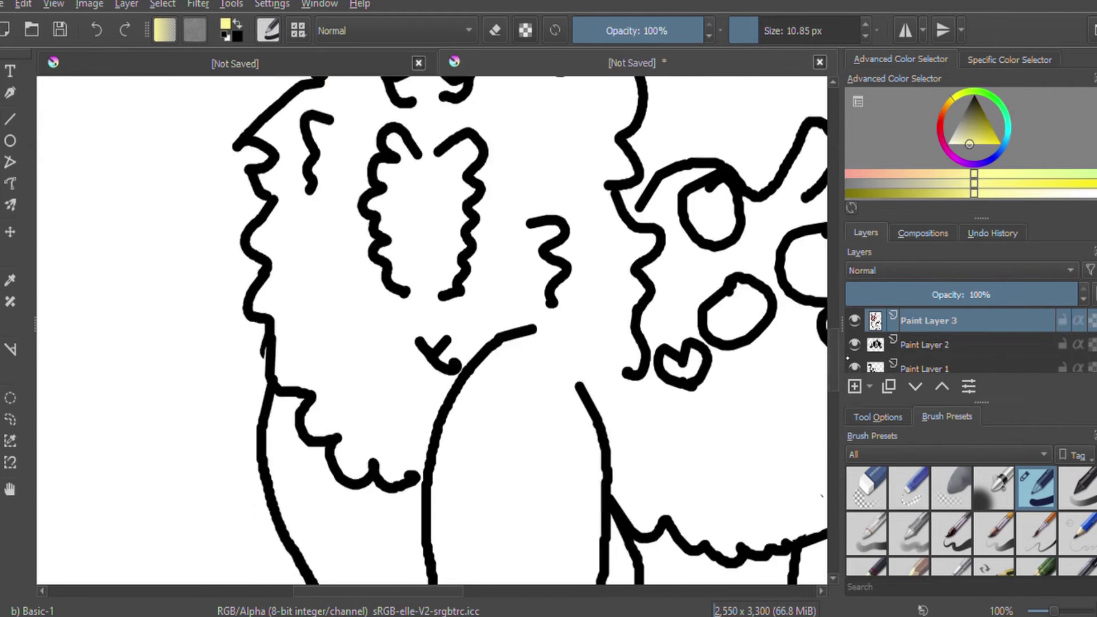
{"action": "left_click_drag", "start_coordinate": [529, 405], "coordinate": [629, 443]}
{"action": "key", "text": "f"}
{"action": "left_click", "coordinate": [566, 377]}
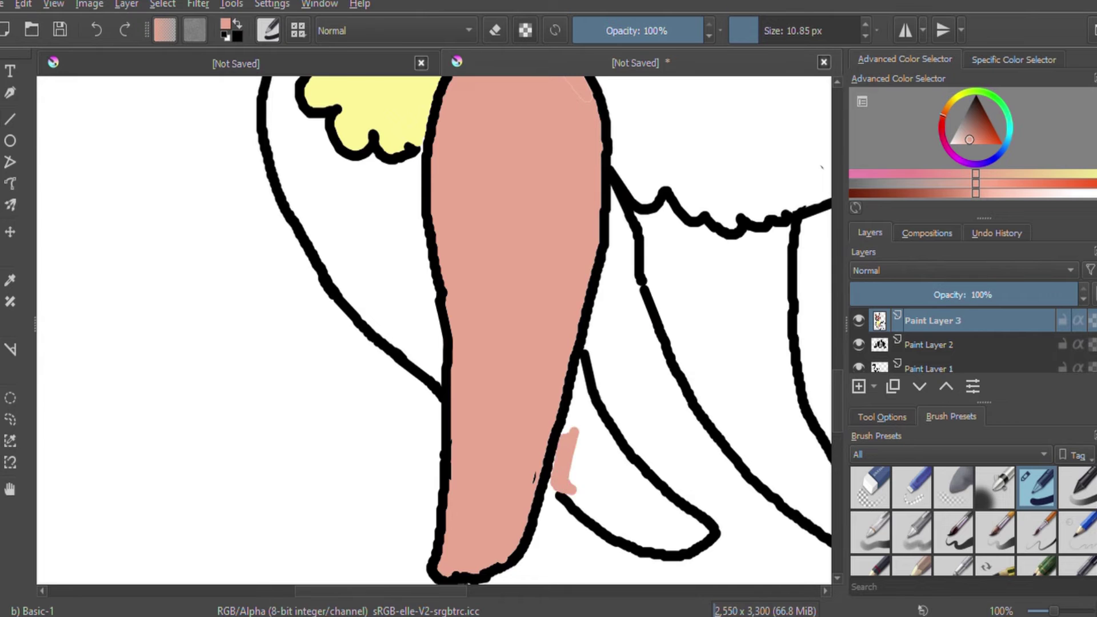
{"action": "left_click", "coordinate": [788, 355]}
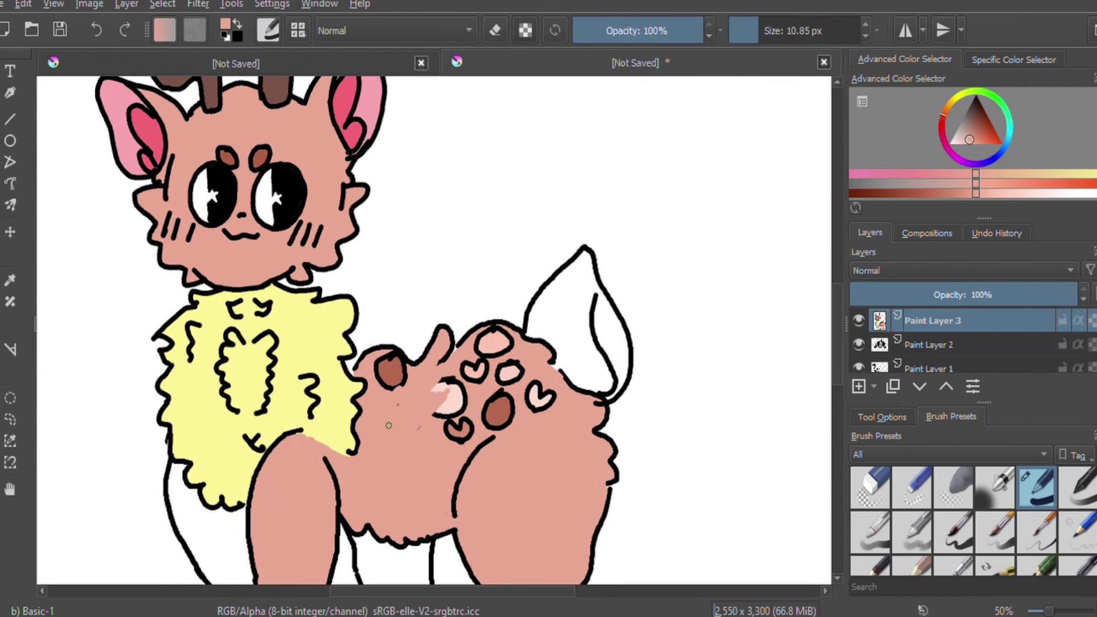
{"action": "left_click_drag", "start_coordinate": [409, 393], "coordinate": [476, 380]}
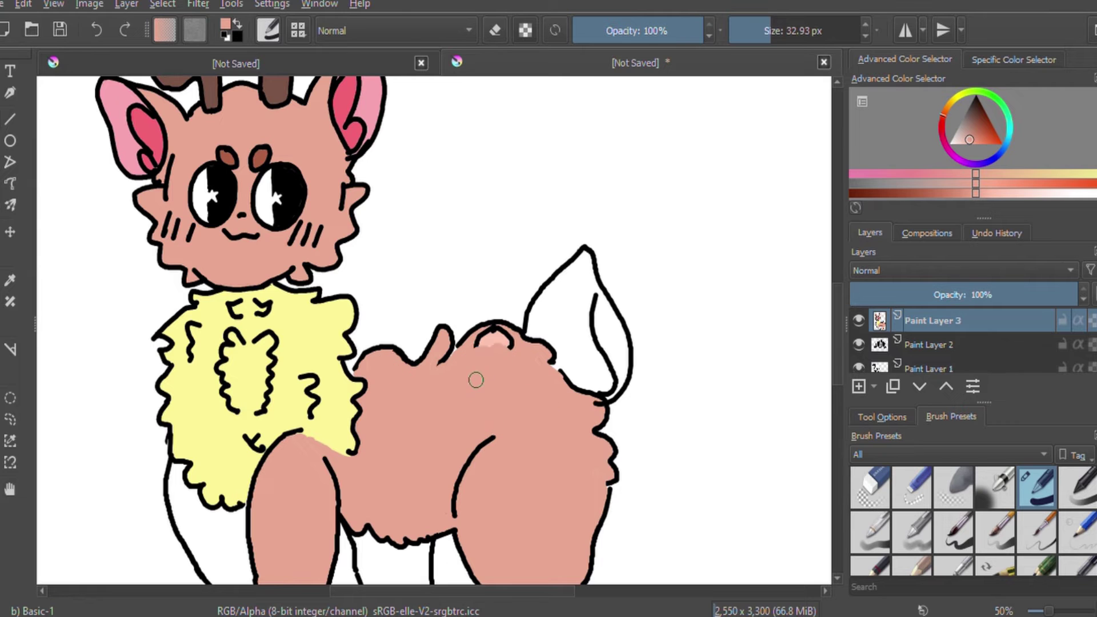
- Fill the four gaps between the legs with darker pink
{"action": "scroll", "coordinate": [434, 330], "scroll_direction": "down", "scroll_amount": 2}
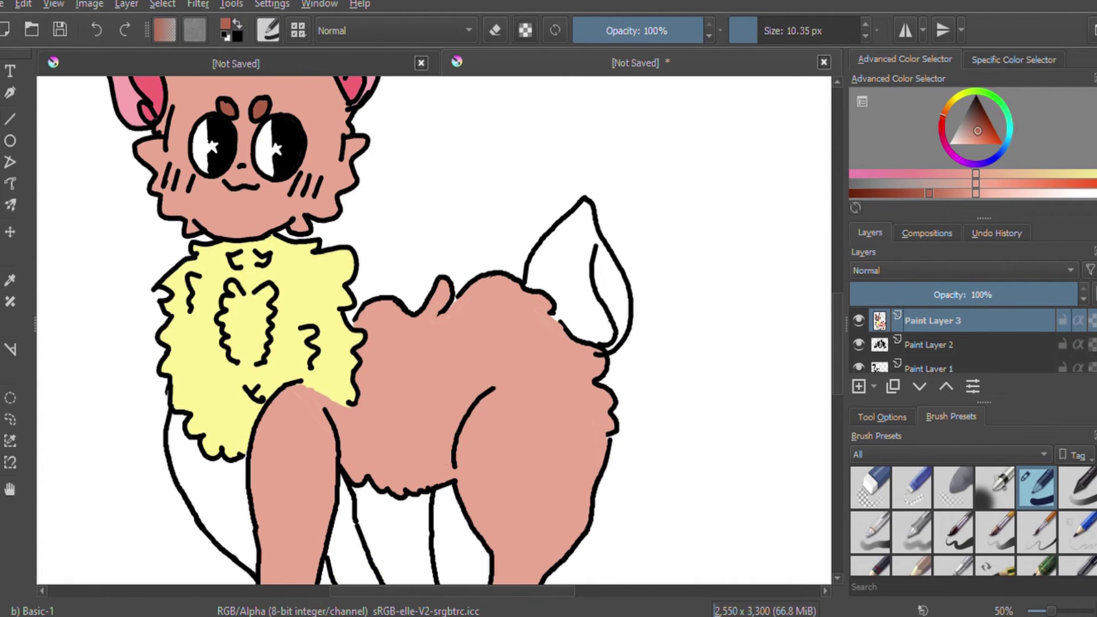
{"action": "scroll", "coordinate": [406, 540], "scroll_direction": "down", "scroll_amount": 2}
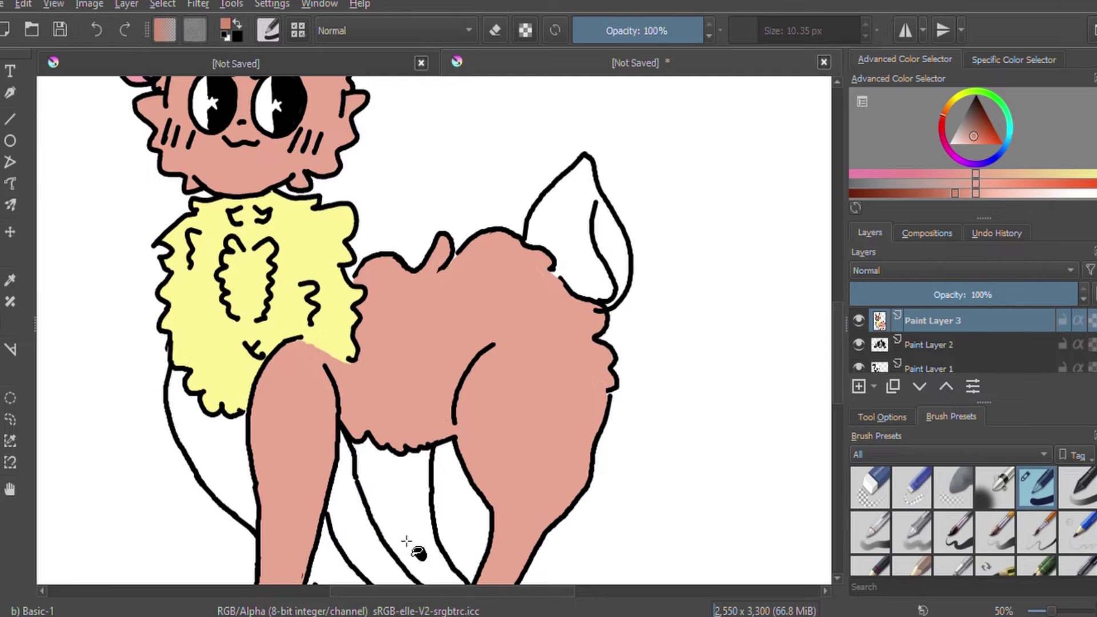
{"action": "left_click", "coordinate": [406, 540]}
{"action": "key", "text": "ctrl+z"}
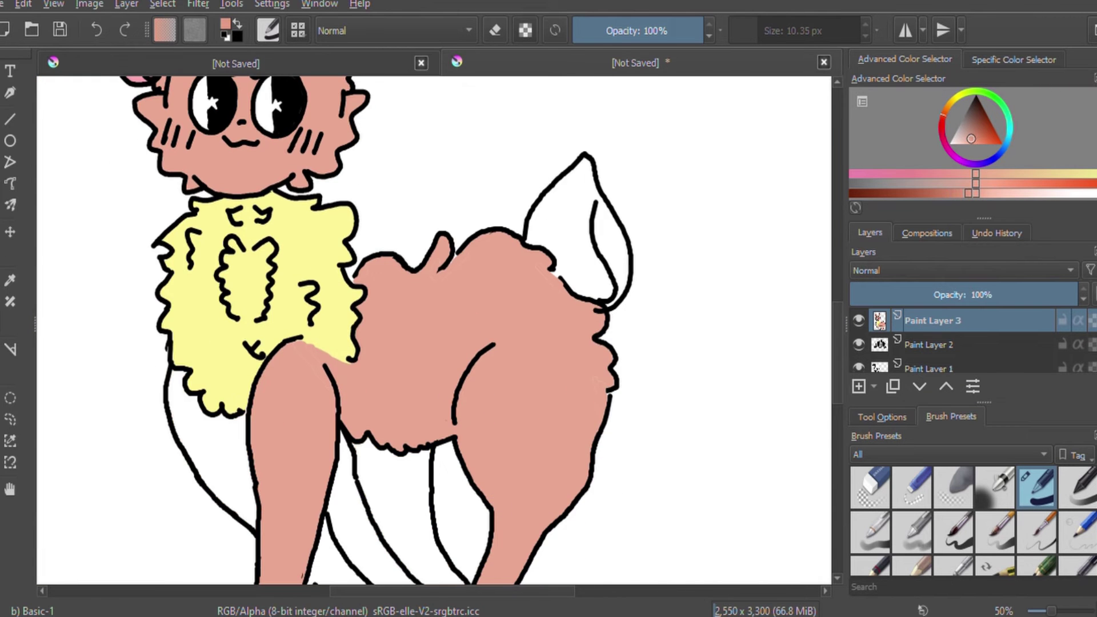
{"action": "left_click", "coordinate": [394, 503]}
{"action": "left_click", "coordinate": [211, 457]}
{"action": "scroll", "coordinate": [434, 330], "scroll_direction": "down", "scroll_amount": 3}
{"action": "left_click", "coordinate": [343, 491]}
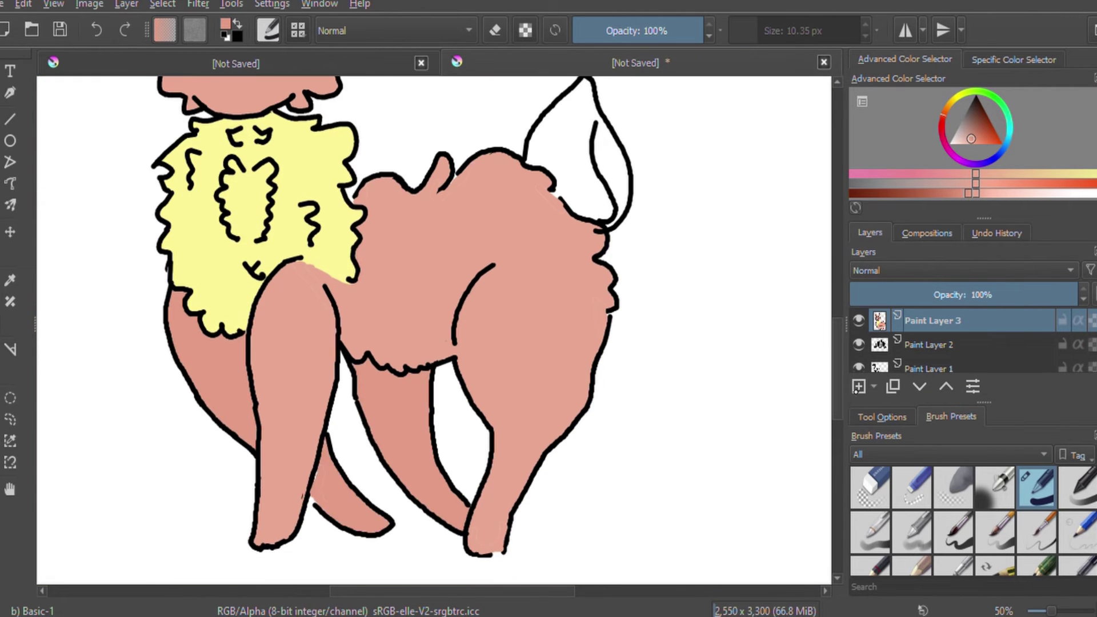
{"action": "scroll", "coordinate": [434, 330], "scroll_direction": "up", "scroll_amount": 2}
{"action": "left_click", "coordinate": [594, 188]}
{"action": "scroll", "coordinate": [434, 331], "scroll_direction": "up", "scroll_amount": 6}
- Fill the tail darker brown and add a new paint layer for spots
{"action": "key", "text": "ctrl+z"}
{"action": "scroll", "coordinate": [434, 330], "scroll_direction": "up", "scroll_amount": 2}
{"action": "left_click", "coordinate": [566, 394]}
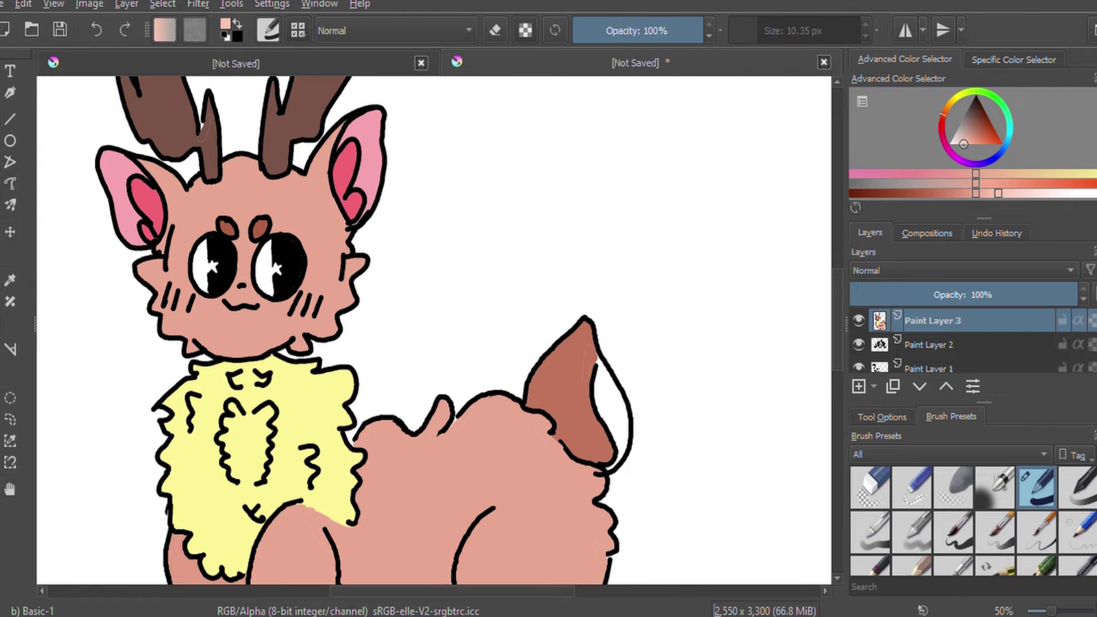
{"action": "scroll", "coordinate": [434, 330], "scroll_direction": "down", "scroll_amount": 2}
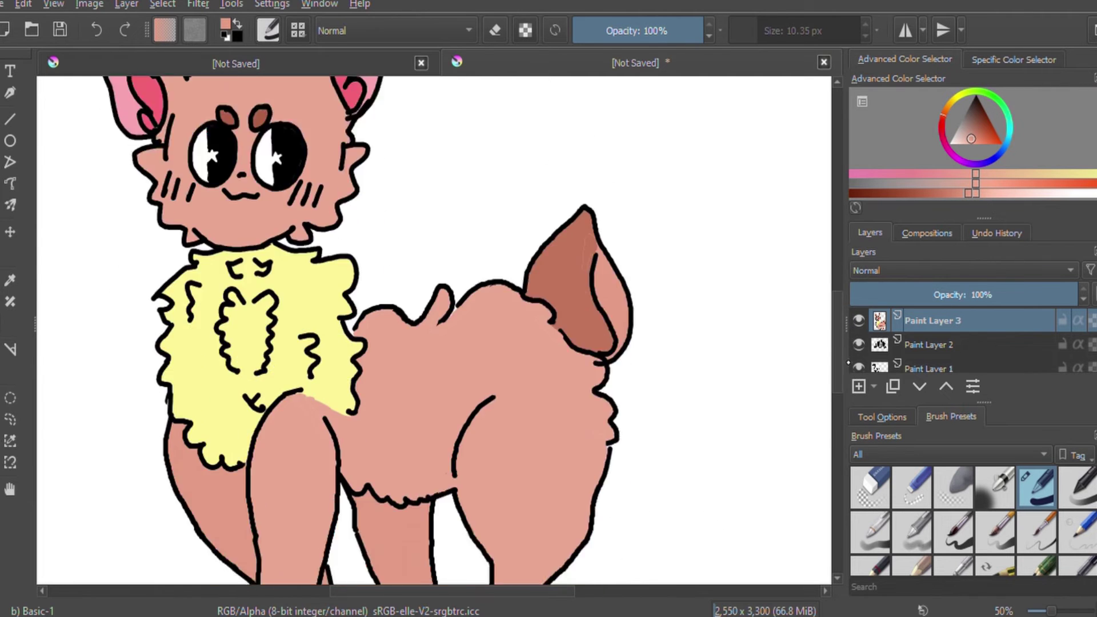
{"action": "key", "text": "Insert"}
{"action": "key", "text": "1"}
{"action": "scroll", "coordinate": [44, 117], "scroll_direction": "left", "scroll_amount": 3}
- Paint light-pink forehead spots, undoing the darker forehead and cheek spots
{"action": "left_click", "coordinate": [1010, 193]}
{"action": "mouse_move", "coordinate": [357, 348]}
{"action": "left_mouse_down"}
{"action": "mouse_move", "coordinate": [369, 360]}
{"action": "mouse_move", "coordinate": [331, 365]}
{"action": "left_mouse_up"}
{"action": "key", "text": "ctrl+z"}
{"action": "left_click_drag", "start_coordinate": [357, 309], "coordinate": [374, 316]}
{"action": "left_click_drag", "start_coordinate": [414, 356], "coordinate": [423, 363]}
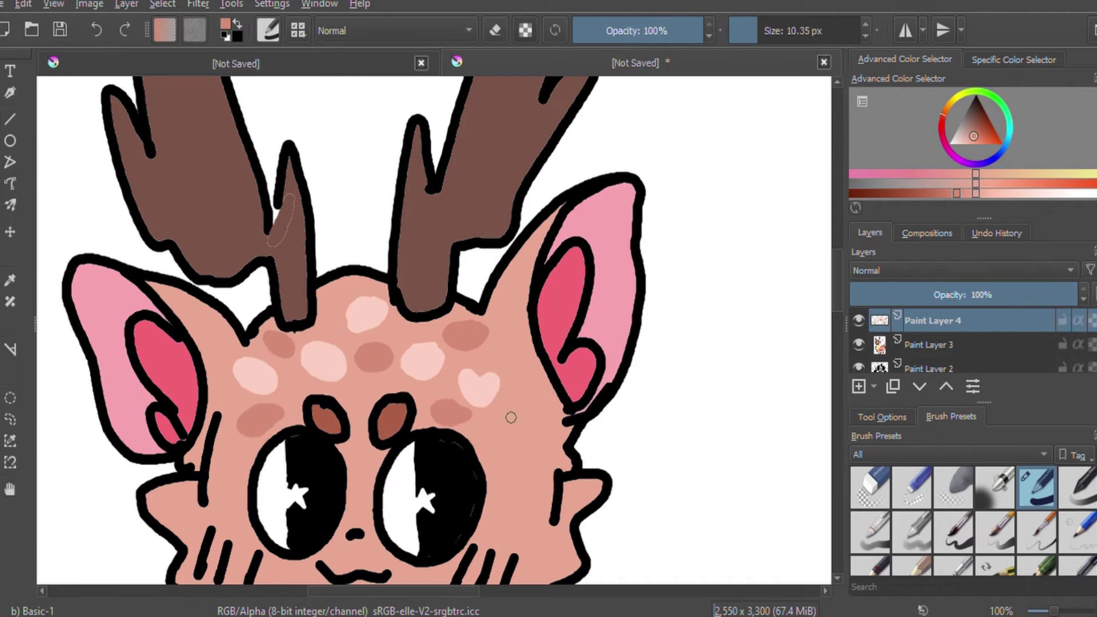
{"action": "scroll", "coordinate": [494, 484], "scroll_direction": "down", "scroll_amount": 3}
{"action": "key", "text": "ctrl+z"}
{"action": "key", "text": "ctrl+z"}
{"action": "key", "text": "ctrl+z"}
{"action": "key", "text": "ctrl+z"}
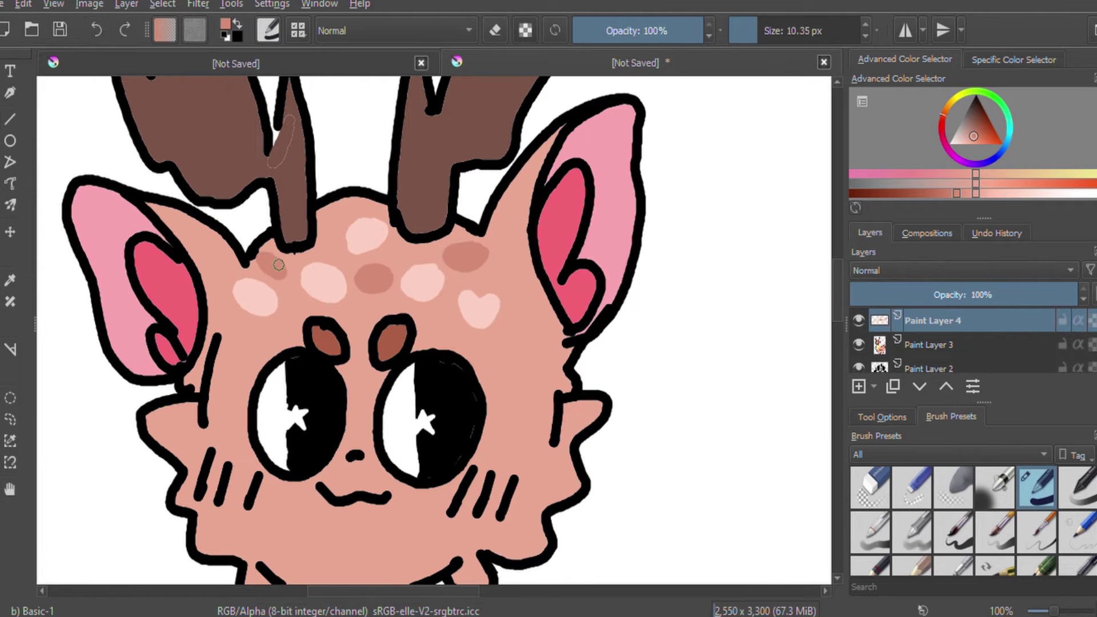
{"action": "key", "text": "ctrl+z"}
{"action": "key", "text": "d"}
{"action": "scroll", "coordinate": [434, 332], "scroll_direction": "up", "scroll_amount": 1}
- Redo the eye shading, covering the old white star edges with black on Paint Layer 3
{"action": "left_click_drag", "start_coordinate": [440, 208], "coordinate": [465, 251]}
{"action": "scroll", "coordinate": [131, 92], "scroll_direction": "up", "scroll_amount": 1}
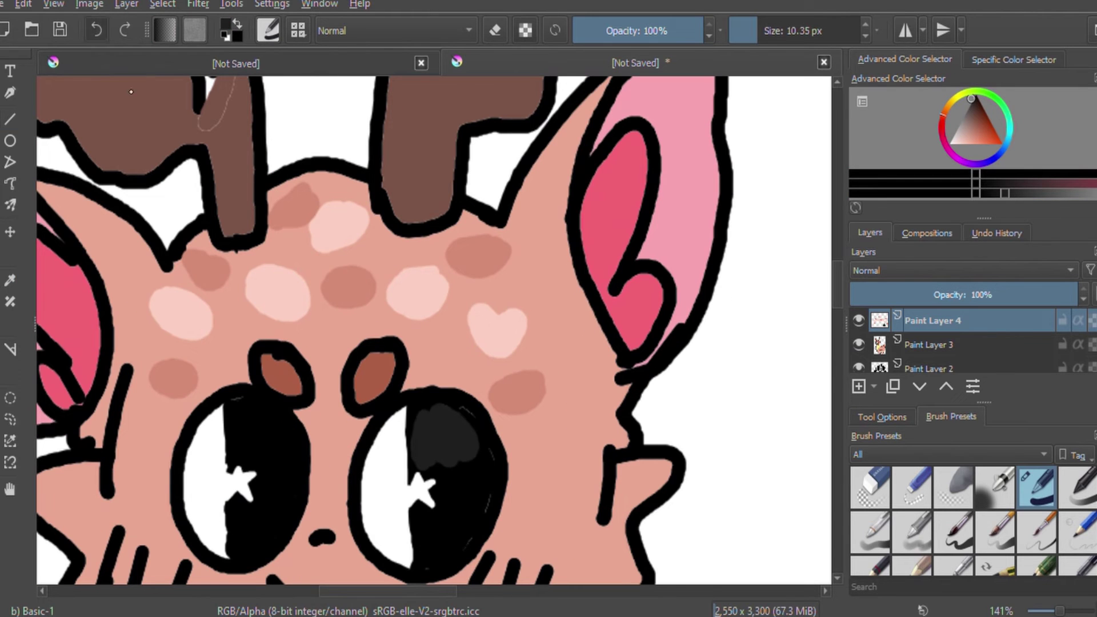
{"action": "left_click_drag", "start_coordinate": [428, 411], "coordinate": [474, 457]}
{"action": "left_click_drag", "start_coordinate": [229, 400], "coordinate": [239, 416]}
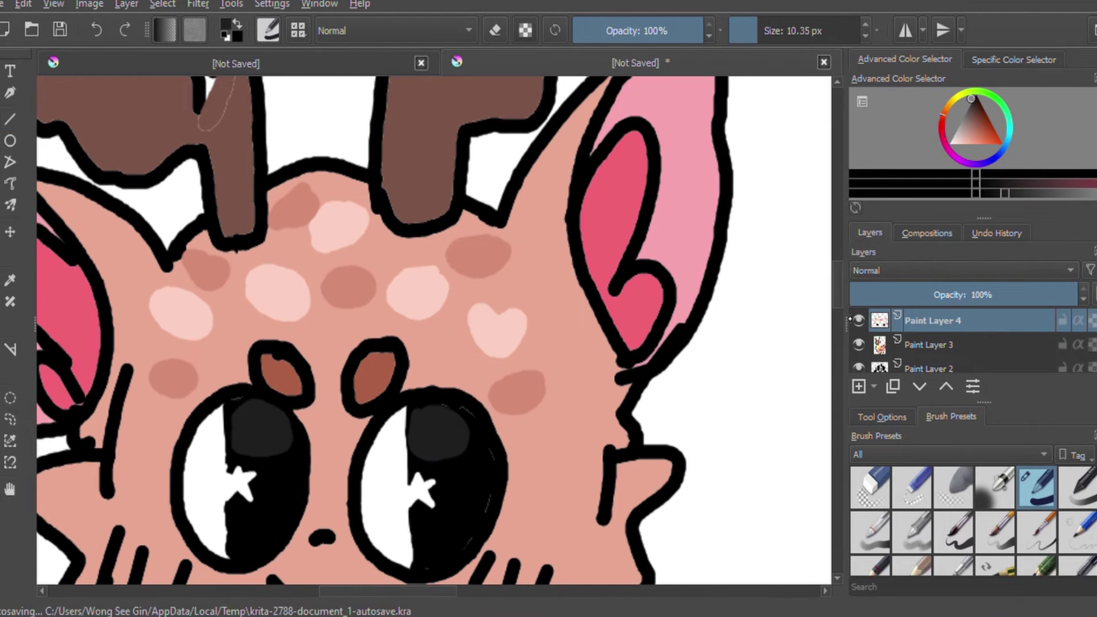
{"action": "scroll", "coordinate": [459, 445], "scroll_direction": "down", "scroll_amount": 3}
{"action": "key", "text": "ctrl+z"}
{"action": "key", "text": "Page_Down"}
{"action": "left_click_drag", "start_coordinate": [247, 412], "coordinate": [242, 337]}
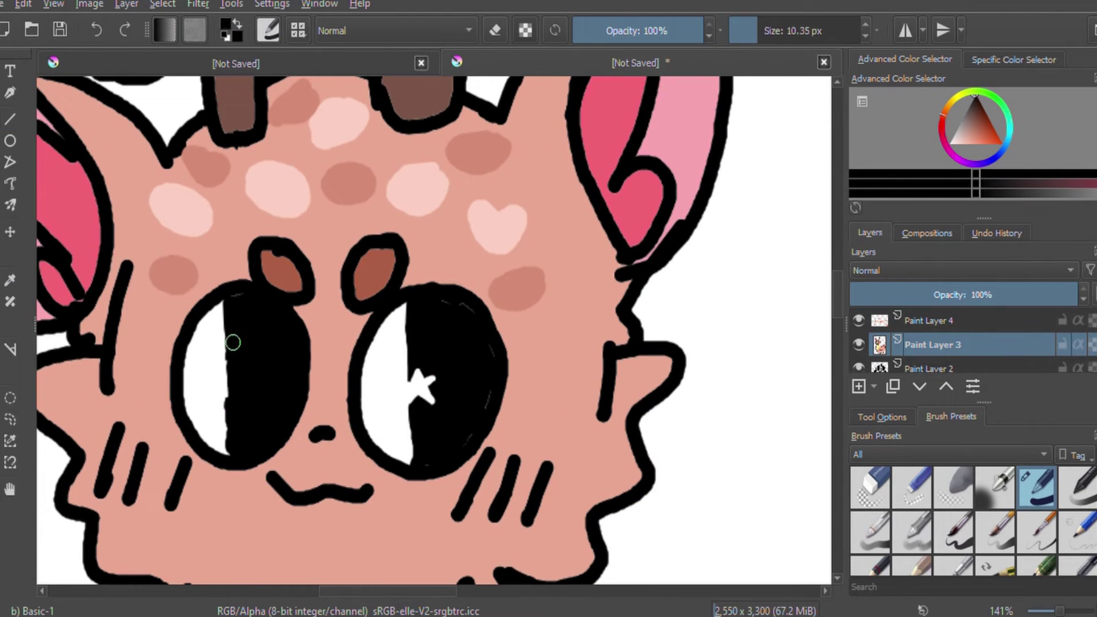
{"action": "left_click_drag", "start_coordinate": [426, 400], "coordinate": [407, 325]}
{"action": "left_click", "coordinate": [951, 321]}
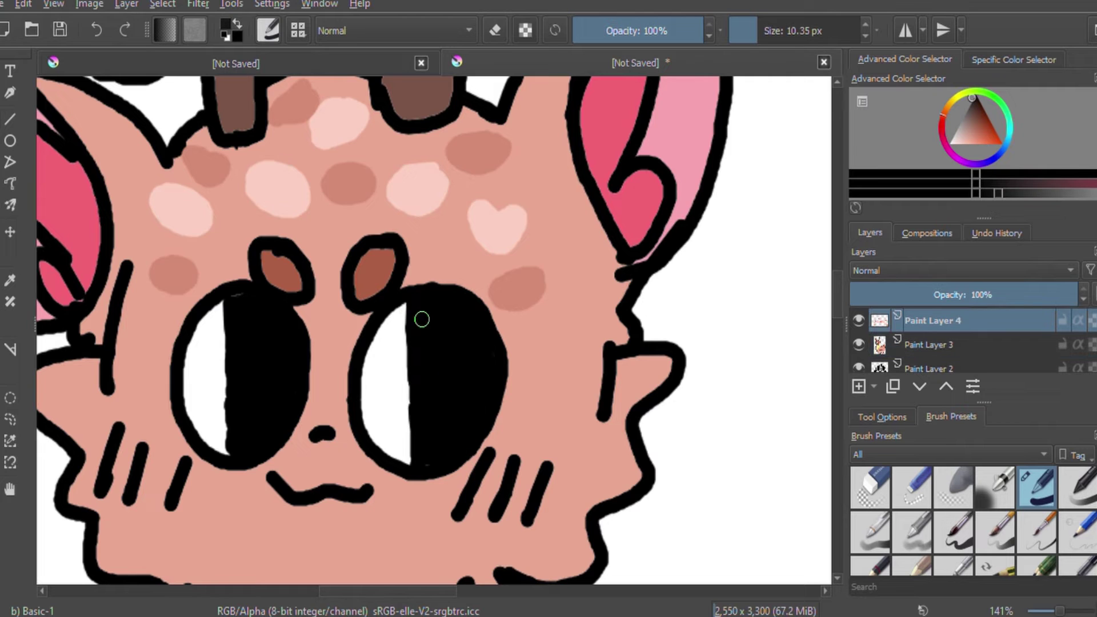
- On Paint Layer 4, shade the lower part of both eyes dark grey
{"action": "left_click_drag", "start_coordinate": [426, 394], "coordinate": [470, 387]}
{"action": "mouse_move", "coordinate": [275, 400]}
{"action": "left_mouse_down"}
{"action": "mouse_move", "coordinate": [245, 382]}
{"action": "mouse_move", "coordinate": [269, 411]}
{"action": "left_mouse_up"}
{"action": "left_click_drag", "start_coordinate": [424, 384], "coordinate": [473, 388]}
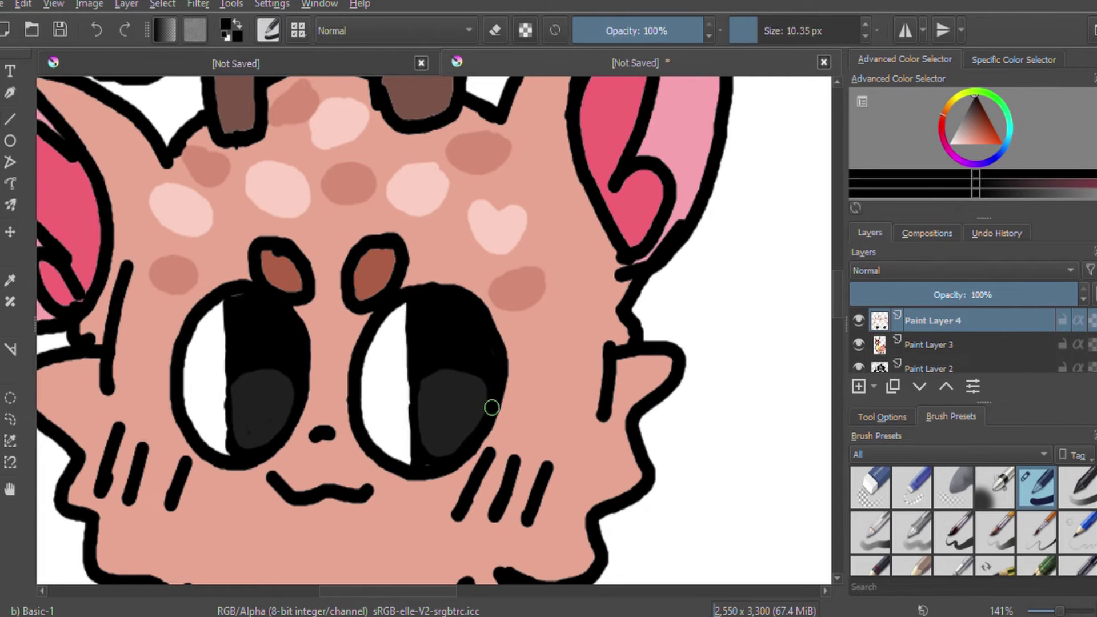
{"action": "key", "text": "e"}
{"action": "key", "text": "bracketleft"}
{"action": "key", "text": "plus"}
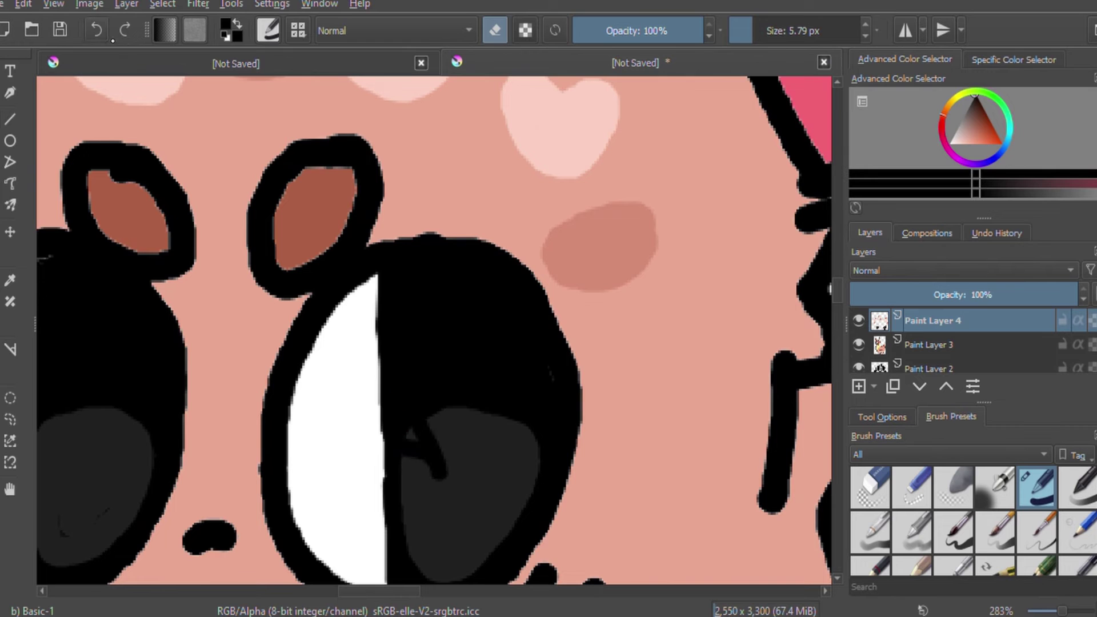
{"action": "left_click_drag", "start_coordinate": [406, 427], "coordinate": [504, 427]}
{"action": "key", "text": "ctrl+z"}
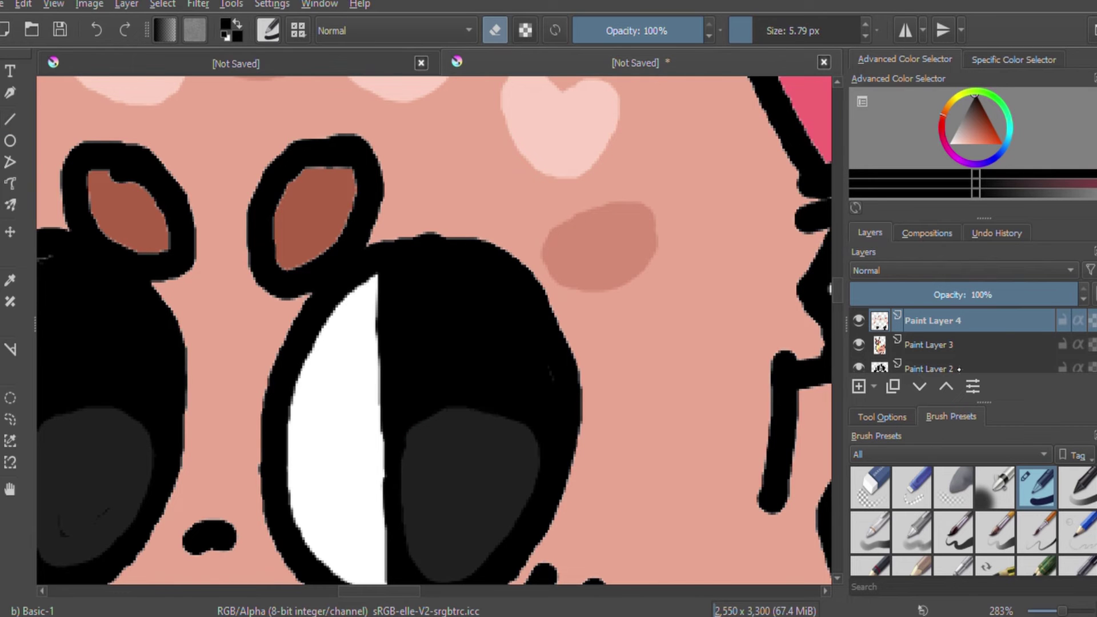
- Paint a white star highlight in the right eye
{"action": "key", "text": "e"}
{"action": "key", "text": "x"}
{"action": "mouse_move", "coordinate": [392, 400]}
{"action": "left_mouse_down"}
{"action": "mouse_move", "coordinate": [367, 433]}
{"action": "mouse_move", "coordinate": [421, 416]}
{"action": "mouse_move", "coordinate": [386, 439]}
{"action": "mouse_move", "coordinate": [724, 439]}
{"action": "mouse_move", "coordinate": [380, 393]}
{"action": "mouse_move", "coordinate": [398, 374]}
{"action": "left_mouse_up"}
{"action": "scroll", "coordinate": [379, 393], "scroll_direction": "down", "scroll_amount": 5}
{"action": "scroll", "coordinate": [379, 393], "scroll_direction": "up", "scroll_amount": 4}
- Sample colours from the drawing, choose pale yellow and slightly enlarge the brush
{"action": "scroll", "coordinate": [662, 386], "scroll_direction": "down", "scroll_amount": 3}
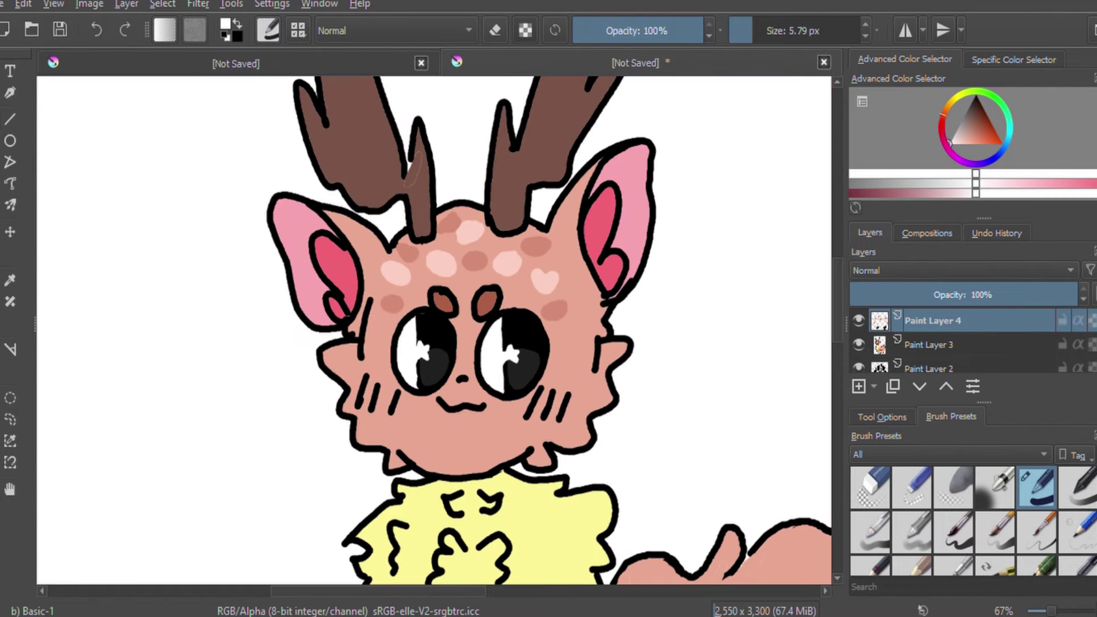
{"action": "key", "text": "p"}
{"action": "left_click", "coordinate": [642, 372]}
{"action": "scroll", "coordinate": [642, 371], "scroll_direction": "up", "scroll_amount": 3}
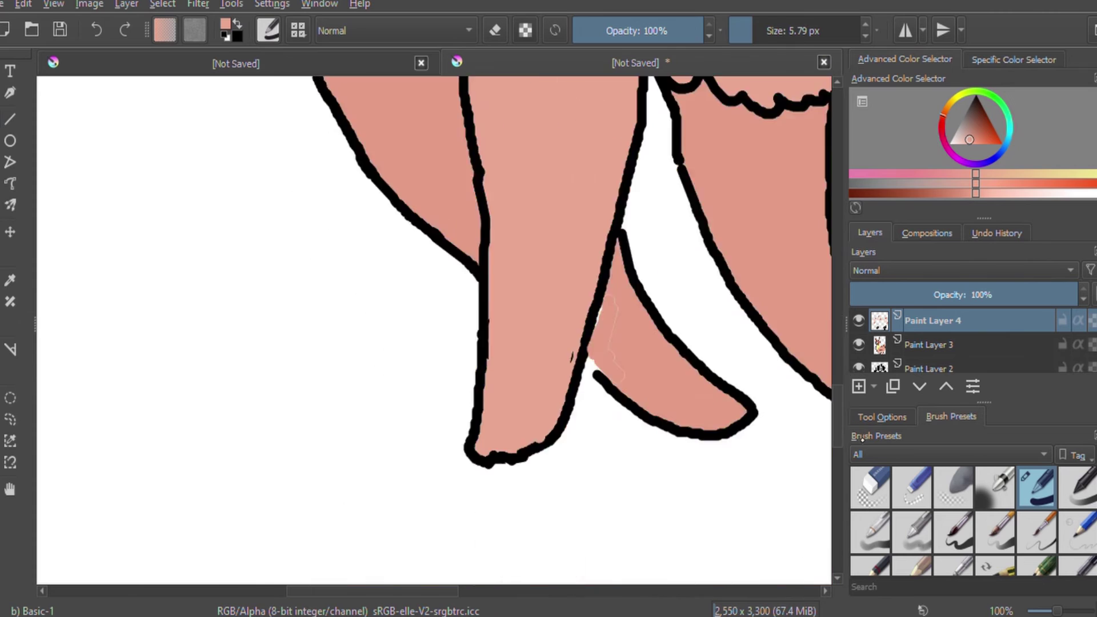
{"action": "scroll", "coordinate": [588, 362], "scroll_direction": "down", "scroll_amount": 2}
{"action": "left_click", "coordinate": [542, 268]}
{"action": "key", "text": "bracketright"}
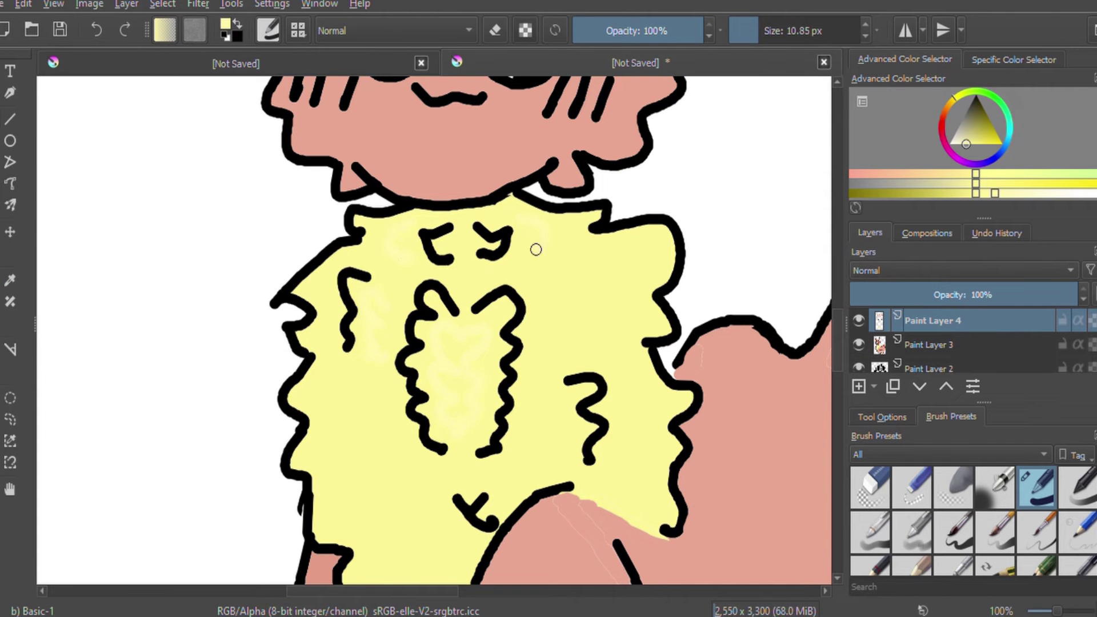
{"action": "scroll", "coordinate": [606, 272], "scroll_direction": "down", "scroll_amount": 2}
{"action": "scroll", "coordinate": [375, 156], "scroll_direction": "up", "scroll_amount": 3}
{"action": "left_click", "coordinate": [375, 156], "text": "ctrl"}
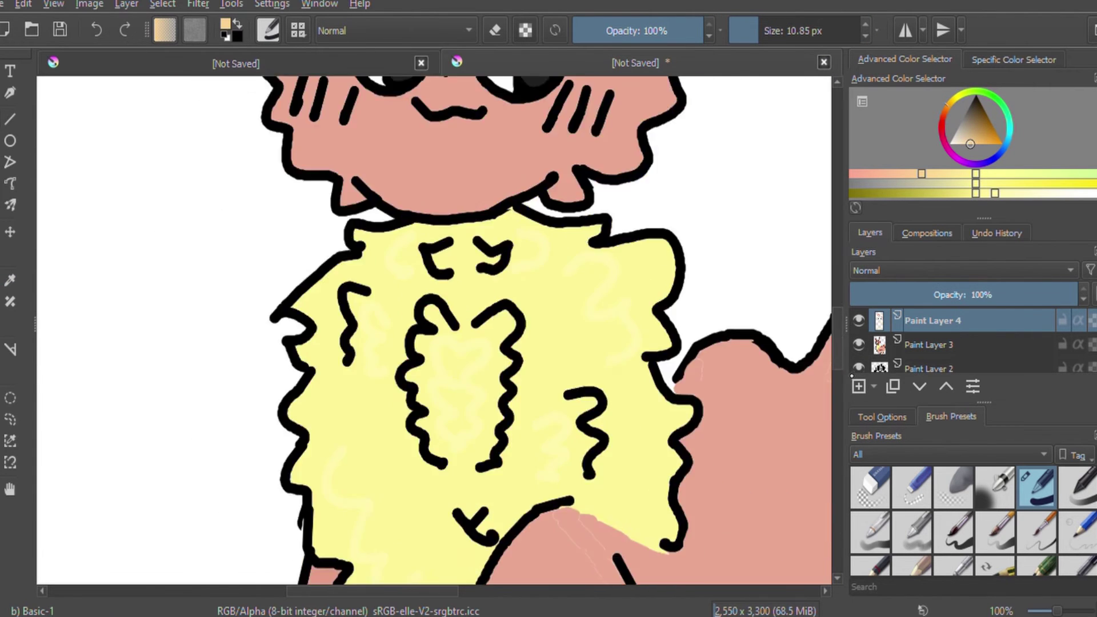
{"action": "scroll", "coordinate": [434, 332], "scroll_direction": "up", "scroll_amount": 3}
- Add Paint Layer 5 at 29% opacity and brush pale yellow highlights across the chest
{"action": "key", "text": "Insert"}
{"action": "left_click_drag", "start_coordinate": [962, 295], "coordinate": [913, 294]}
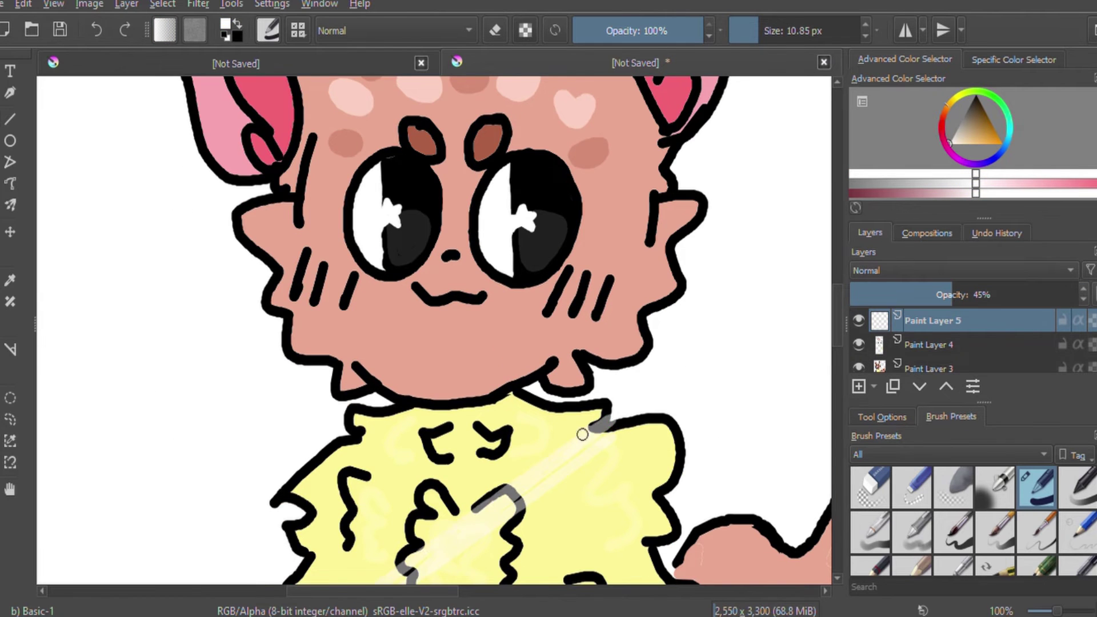
{"action": "left_click_drag", "start_coordinate": [794, 30], "coordinate": [800, 29]}
{"action": "left_click_drag", "start_coordinate": [514, 503], "coordinate": [440, 434]}
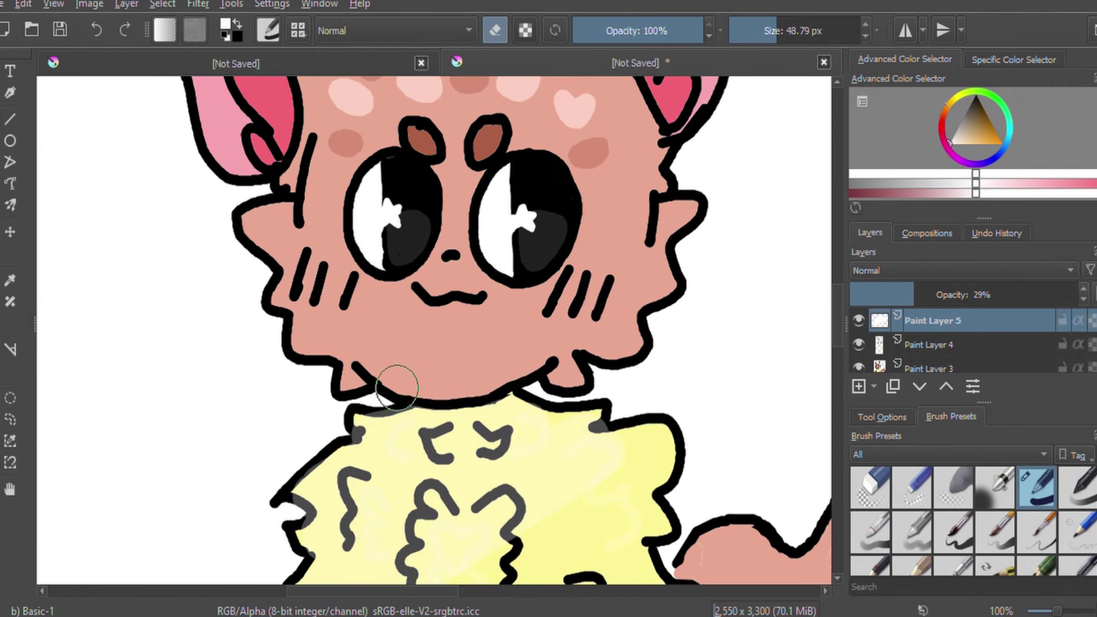
- Erase the highlight spill, zoom out and return to Paint Layer 4
{"action": "key", "text": "e"}
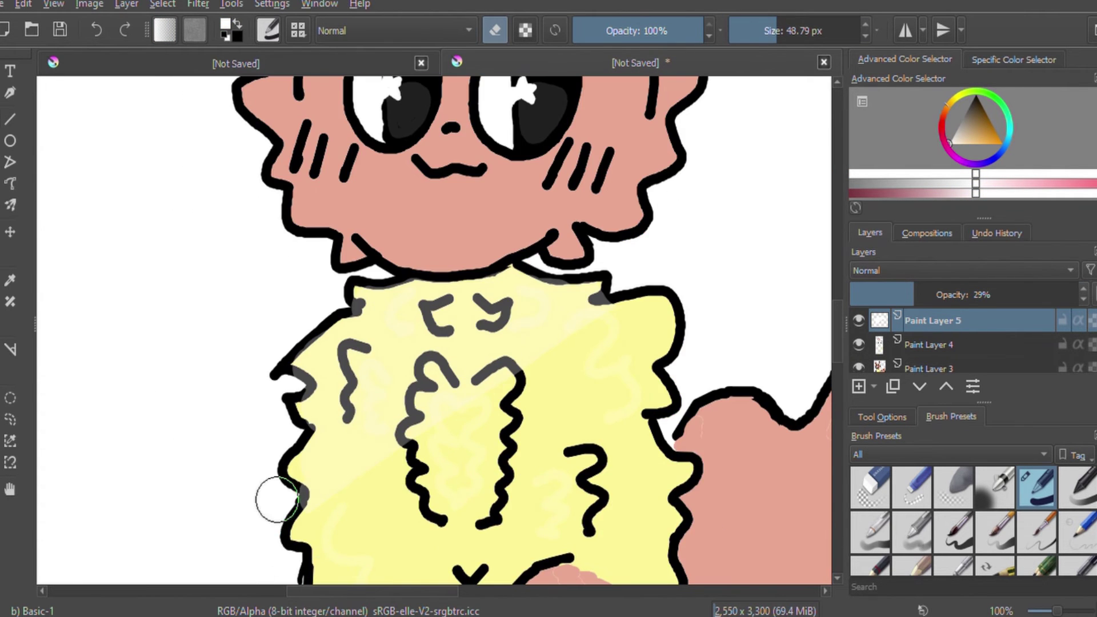
{"action": "scroll", "coordinate": [434, 332], "scroll_direction": "down", "scroll_amount": 5}
{"action": "left_click_drag", "start_coordinate": [457, 440], "coordinate": [674, 311]}
{"action": "key", "text": "e"}
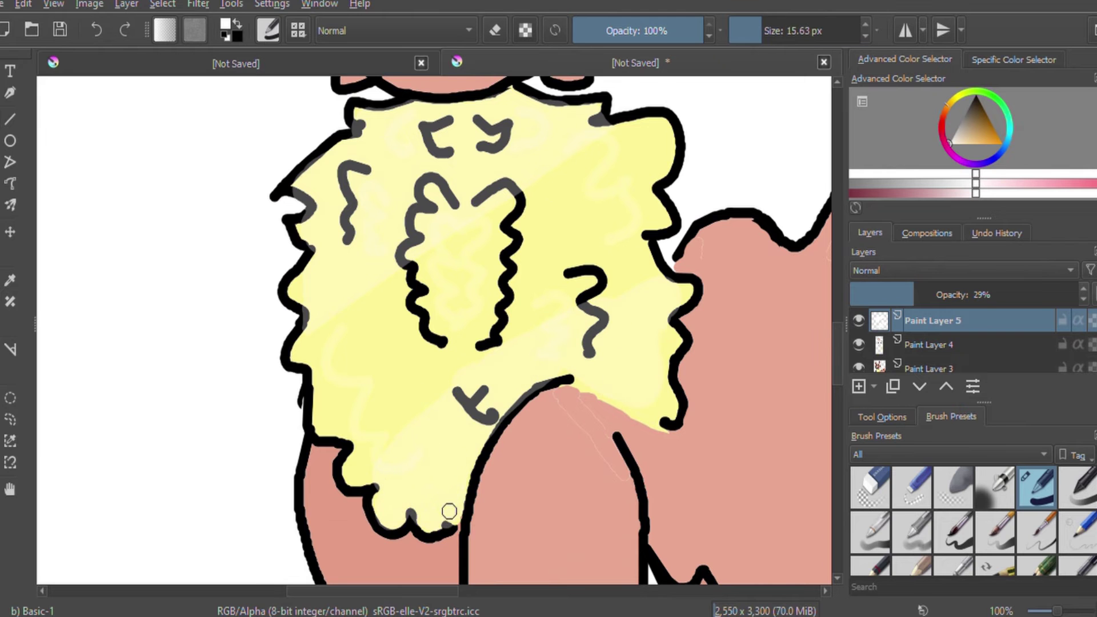
{"action": "key", "text": "e"}
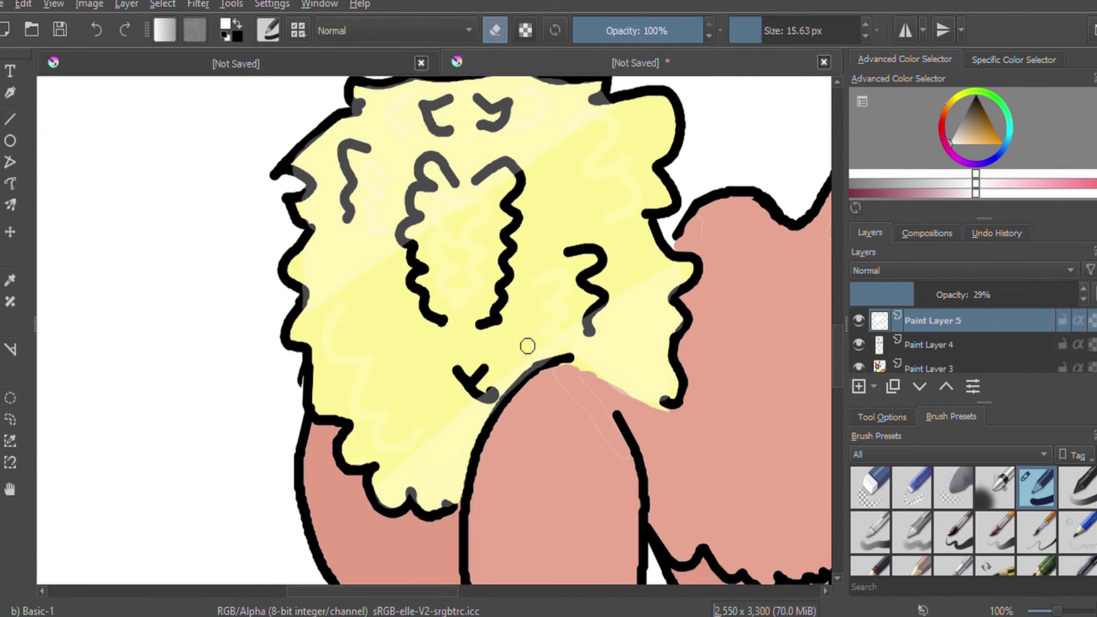
{"action": "scroll", "coordinate": [526, 343], "scroll_direction": "up", "scroll_amount": 5}
{"action": "scroll", "coordinate": [600, 357], "scroll_direction": "up", "scroll_amount": 1}
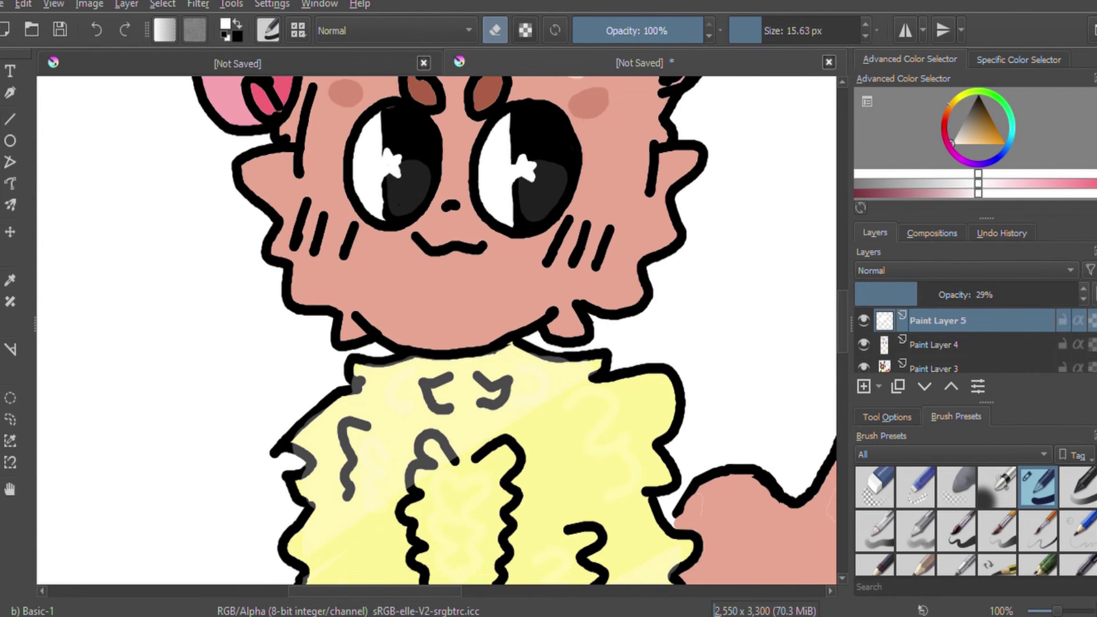
{"action": "key", "text": "minus"}
{"action": "scroll", "coordinate": [435, 332], "scroll_direction": "down", "scroll_amount": 3}
{"action": "scroll", "coordinate": [434, 332], "scroll_direction": "up", "scroll_amount": 3}
{"action": "left_click", "coordinate": [937, 344]}
- With a smaller brush, paint two light-pink and four darker pink spots on the body
{"action": "key", "text": "bracketleft"}
{"action": "key", "text": "bracketleft"}
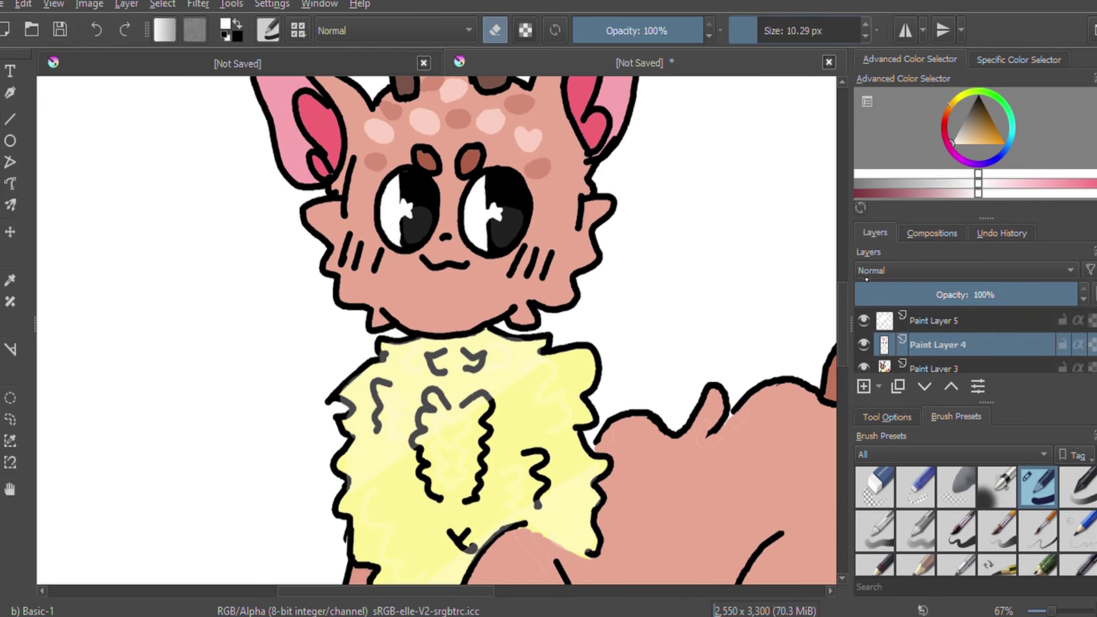
{"action": "key", "text": "e"}
{"action": "left_click_drag", "start_coordinate": [571, 343], "coordinate": [400, 294]}
{"action": "key", "text": "plus"}
{"action": "left_click_drag", "start_coordinate": [497, 474], "coordinate": [526, 500]}
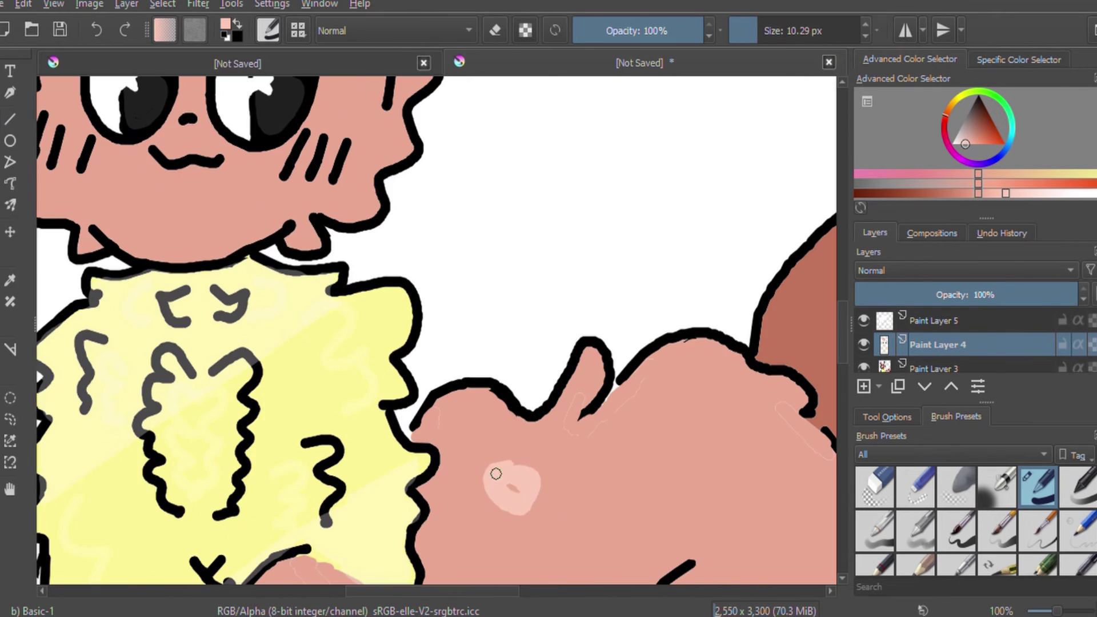
{"action": "left_click_drag", "start_coordinate": [646, 434], "coordinate": [662, 395]}
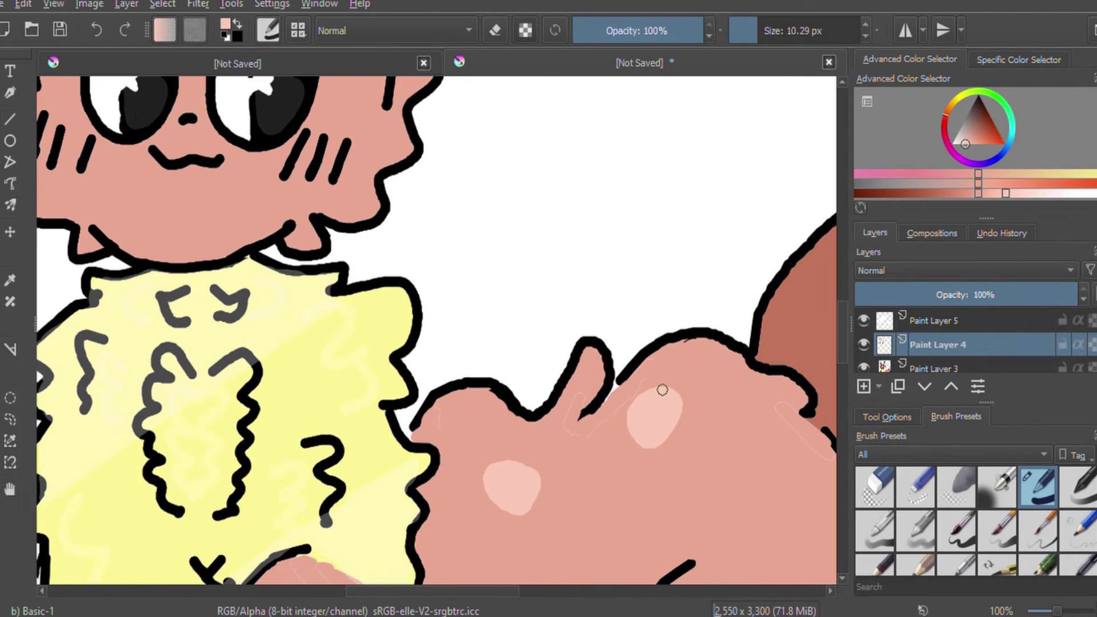
{"action": "left_click_drag", "start_coordinate": [605, 491], "coordinate": [628, 508]}
{"action": "left_click_drag", "start_coordinate": [480, 422], "coordinate": [502, 446]}
{"action": "left_click_drag", "start_coordinate": [709, 460], "coordinate": [731, 483]}
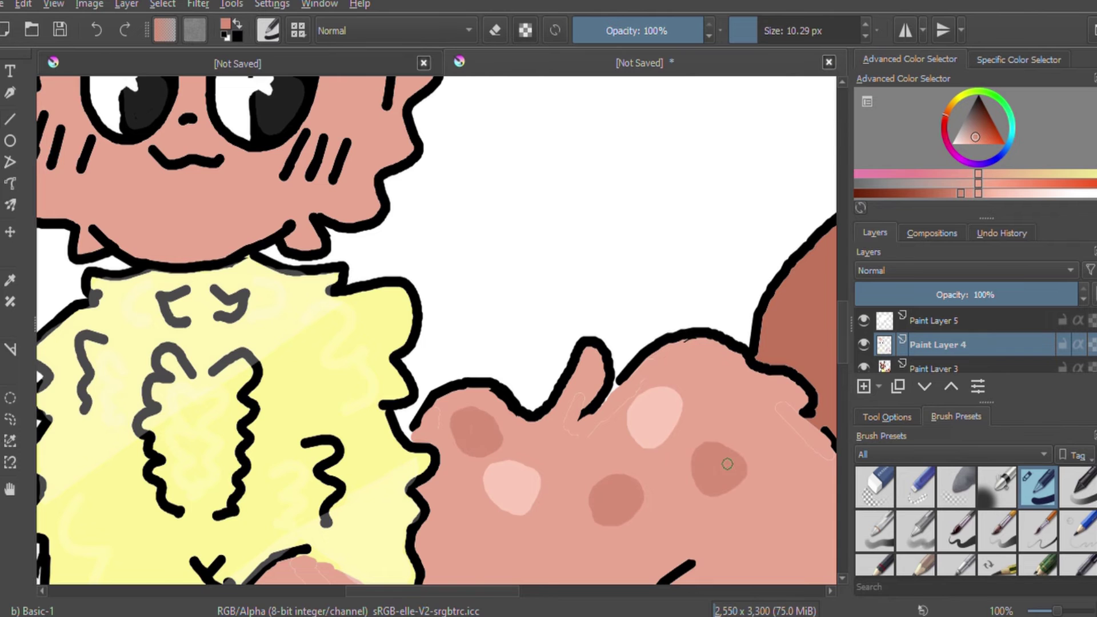
{"action": "left_click_drag", "start_coordinate": [466, 520], "coordinate": [489, 543]}
- Add a light-pink blob and two hearts on the back, plus three darker pink spots
{"action": "scroll", "coordinate": [434, 331], "scroll_direction": "down", "scroll_amount": 3}
{"action": "left_click_drag", "start_coordinate": [551, 400], "coordinate": [574, 429]}
{"action": "left_click_drag", "start_coordinate": [563, 300], "coordinate": [589, 334]}
{"action": "left_click_drag", "start_coordinate": [668, 383], "coordinate": [700, 411]}
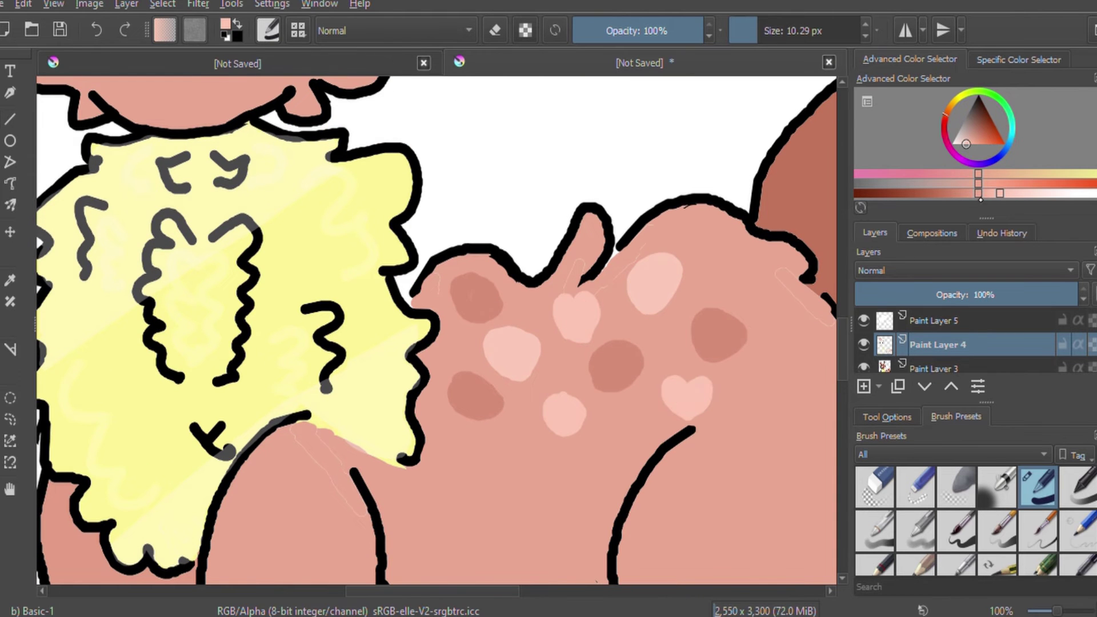
{"action": "left_click", "coordinate": [955, 193]}
{"action": "left_click_drag", "start_coordinate": [611, 420], "coordinate": [637, 443]}
{"action": "left_click_drag", "start_coordinate": [511, 440], "coordinate": [523, 454]}
{"action": "left_click_drag", "start_coordinate": [711, 260], "coordinate": [729, 277]}
- Sample a lighter pink and dab five light spots along the tail
{"action": "key", "text": "minus"}
{"action": "key", "text": "minus"}
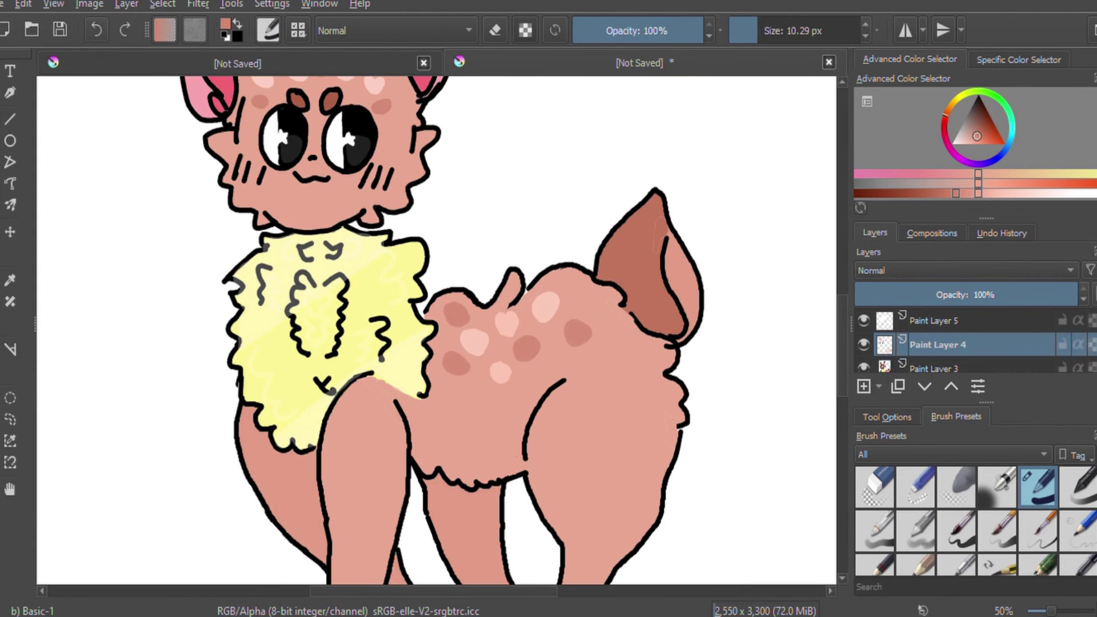
{"action": "scroll", "coordinate": [572, 298], "scroll_direction": "up", "scroll_amount": 5}
{"action": "scroll", "coordinate": [365, 503], "scroll_direction": "down", "scroll_amount": 8}
{"action": "scroll", "coordinate": [350, 419], "scroll_direction": "up", "scroll_amount": 5}
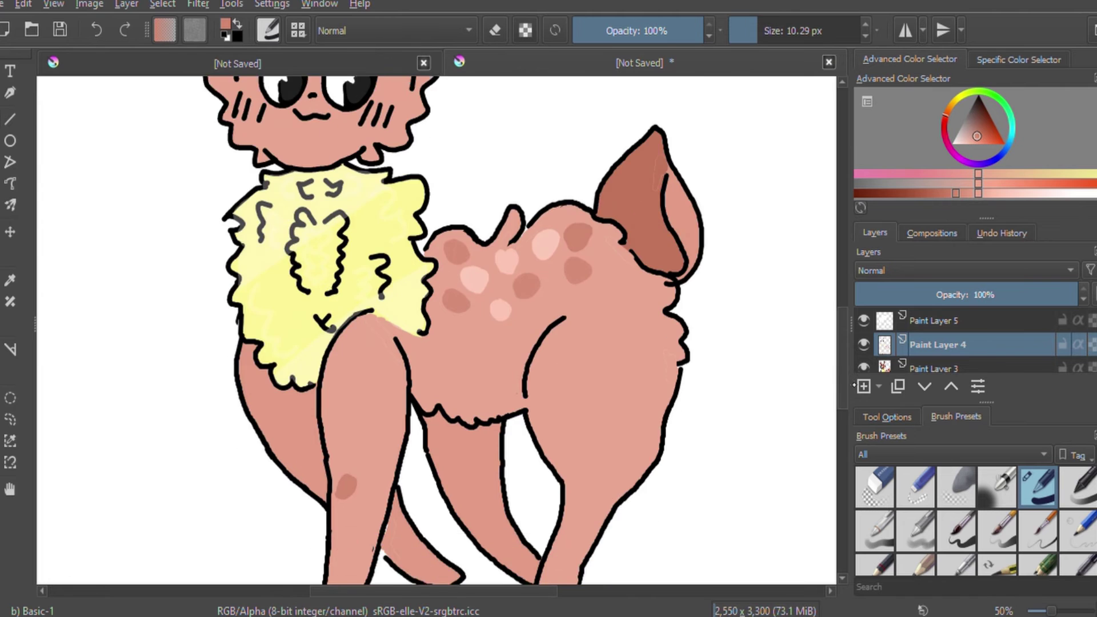
{"action": "scroll", "coordinate": [350, 419], "scroll_direction": "up", "scroll_amount": 2}
{"action": "key", "text": "plus"}
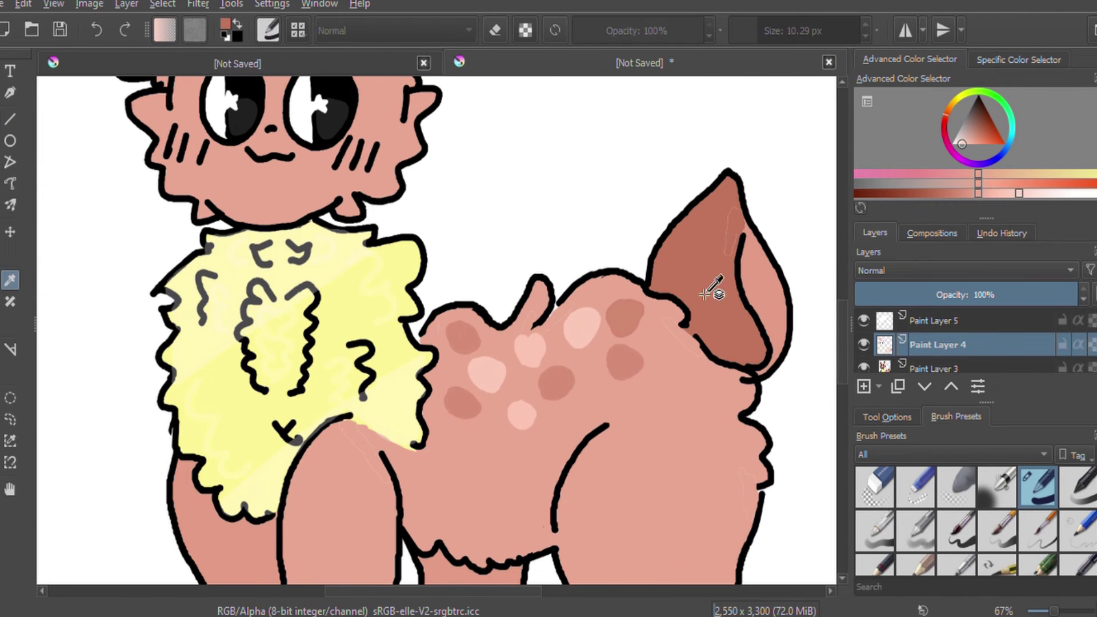
{"action": "left_click", "coordinate": [710, 286], "text": "ctrl"}
{"action": "left_click", "coordinate": [677, 266]}
{"action": "left_click", "coordinate": [720, 226]}
{"action": "left_click", "coordinate": [718, 279]}
{"action": "left_click", "coordinate": [721, 326]}
- Switch to the translucent upper paint layer
{"action": "scroll", "coordinate": [800, 343], "scroll_direction": "down", "scroll_amount": 1}
{"action": "scroll", "coordinate": [435, 330], "scroll_direction": "up", "scroll_amount": 2}
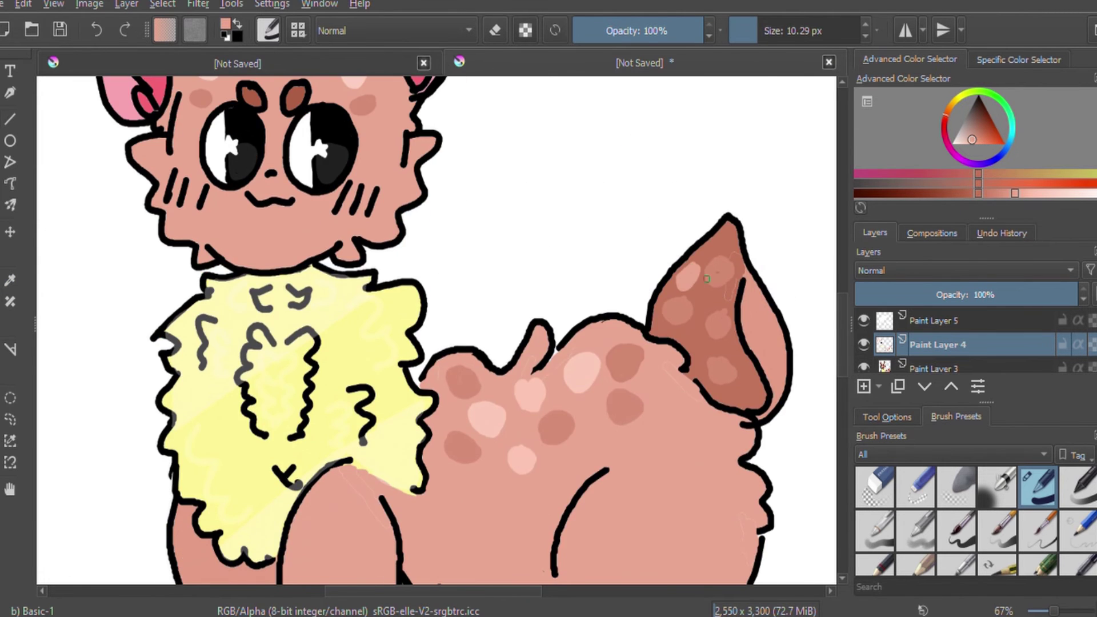
{"action": "scroll", "coordinate": [434, 331], "scroll_direction": "down", "scroll_amount": 3}
{"action": "scroll", "coordinate": [435, 330], "scroll_direction": "down", "scroll_amount": 3}
{"action": "scroll", "coordinate": [434, 330], "scroll_direction": "down", "scroll_amount": 4}
{"action": "key", "text": "Page_Up"}
- Add a soft front-leg highlight, then colour the front and back hooves dark reddish brown
{"action": "mouse_move", "coordinate": [361, 344]}
{"action": "left_mouse_down"}
{"action": "mouse_move", "coordinate": [320, 395]}
{"action": "mouse_move", "coordinate": [310, 435]}
{"action": "left_mouse_up"}
{"action": "scroll", "coordinate": [434, 330], "scroll_direction": "down", "scroll_amount": 1}
{"action": "scroll", "coordinate": [435, 330], "scroll_direction": "up", "scroll_amount": 5}
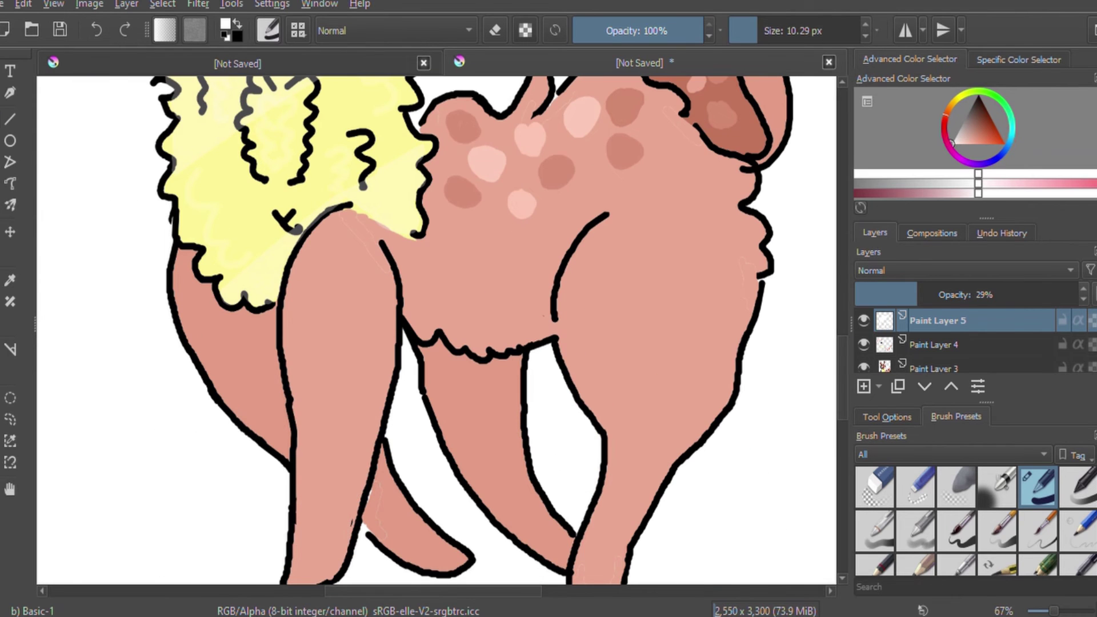
{"action": "key", "text": "Page_Down"}
{"action": "left_click", "coordinate": [434, 330], "text": "ctrl"}
{"action": "scroll", "coordinate": [435, 330], "scroll_direction": "up", "scroll_amount": 5}
{"action": "scroll", "coordinate": [434, 330], "scroll_direction": "down", "scroll_amount": 5}
{"action": "mouse_move", "coordinate": [295, 392]}
{"action": "left_mouse_down"}
{"action": "mouse_move", "coordinate": [352, 395]}
{"action": "mouse_move", "coordinate": [303, 433]}
{"action": "mouse_move", "coordinate": [334, 398]}
{"action": "left_mouse_up"}
{"action": "left_click_drag", "start_coordinate": [399, 402], "coordinate": [457, 434]}
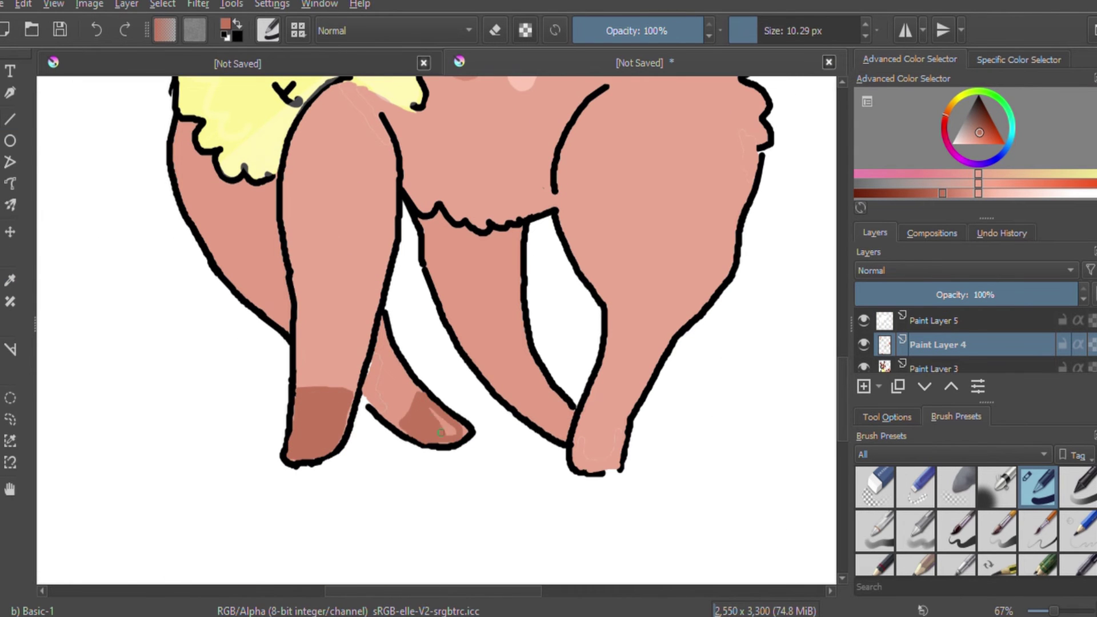
{"action": "scroll", "coordinate": [434, 330], "scroll_direction": "up", "scroll_amount": 5}
{"action": "scroll", "coordinate": [435, 330], "scroll_direction": "down", "scroll_amount": 4}
{"action": "mouse_move", "coordinate": [541, 425]}
{"action": "left_mouse_down"}
{"action": "mouse_move", "coordinate": [530, 457]}
{"action": "mouse_move", "coordinate": [566, 449]}
{"action": "mouse_move", "coordinate": [605, 509]}
{"action": "left_mouse_up"}
{"action": "mouse_move", "coordinate": [594, 457]}
{"action": "left_mouse_down"}
{"action": "mouse_move", "coordinate": [620, 503]}
{"action": "mouse_move", "coordinate": [627, 469]}
{"action": "left_mouse_up"}
- Tidy the hoof edges and draw light-pink wavy fur strokes across the legs and haunches
{"action": "key", "text": "e"}
{"action": "scroll", "coordinate": [626, 469], "scroll_direction": "up", "scroll_amount": 4}
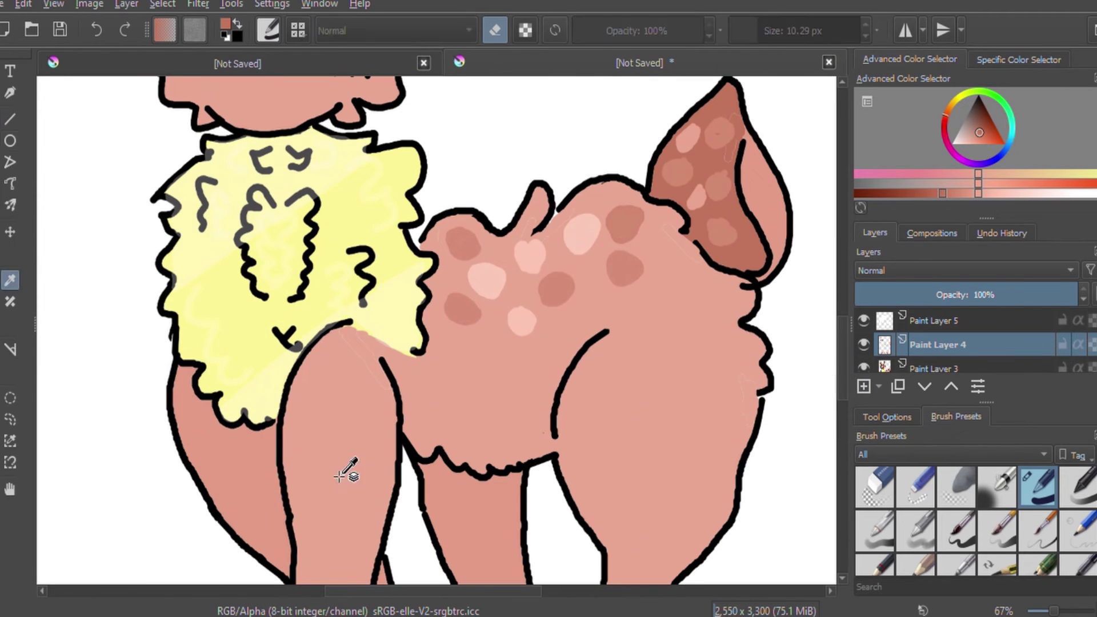
{"action": "key", "text": "e"}
{"action": "left_click_drag", "start_coordinate": [337, 346], "coordinate": [311, 510]}
{"action": "scroll", "coordinate": [310, 494], "scroll_direction": "down", "scroll_amount": 1}
{"action": "left_click_drag", "start_coordinate": [300, 343], "coordinate": [383, 408]}
{"action": "left_click_drag", "start_coordinate": [443, 437], "coordinate": [508, 471]}
{"action": "left_click_drag", "start_coordinate": [583, 352], "coordinate": [714, 403]}
{"action": "left_click_drag", "start_coordinate": [180, 366], "coordinate": [260, 420]}
{"action": "scroll", "coordinate": [260, 420], "scroll_direction": "up", "scroll_amount": 4}
{"action": "scroll", "coordinate": [501, 470], "scroll_direction": "down", "scroll_amount": 4}
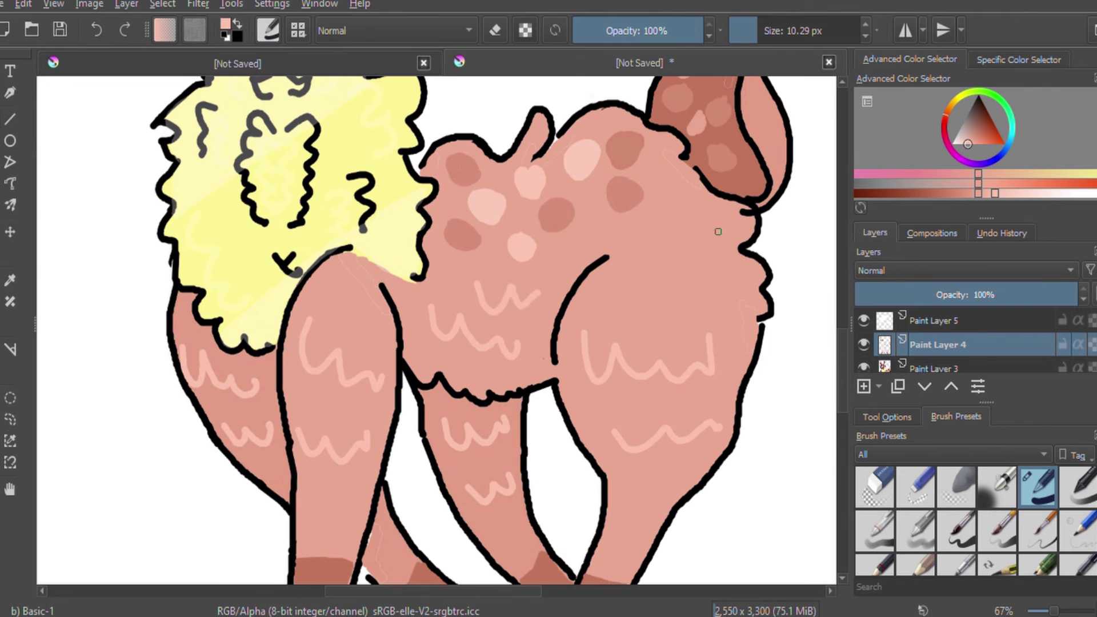
{"action": "scroll", "coordinate": [543, 322], "scroll_direction": "down", "scroll_amount": 2}
{"action": "scroll", "coordinate": [543, 322], "scroll_direction": "up", "scroll_amount": 2}
- Merge the colour layers down and start enlarging the deer from its top-right corner
{"action": "key", "text": "2"}
{"action": "key", "text": "Page_Up"}
{"action": "key", "text": "ctrl+e"}
{"action": "key", "text": "ctrl+e"}
{"action": "key", "text": "ctrl+t"}
{"action": "left_click_drag", "start_coordinate": [535, 169], "coordinate": [609, 95]}
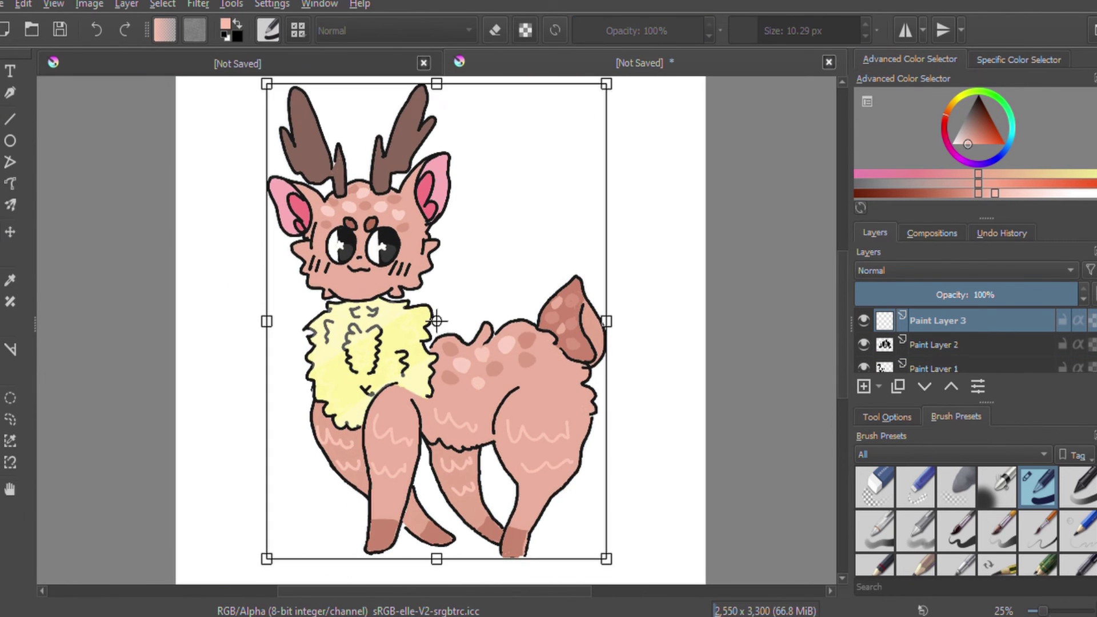
- Scale the deer up twice with the Transform tool, applying each resize
{"action": "key", "text": "minus"}
{"action": "left_click_drag", "start_coordinate": [531, 482], "coordinate": [546, 508]}
{"action": "key", "text": "Return"}
{"action": "key", "text": "plus"}
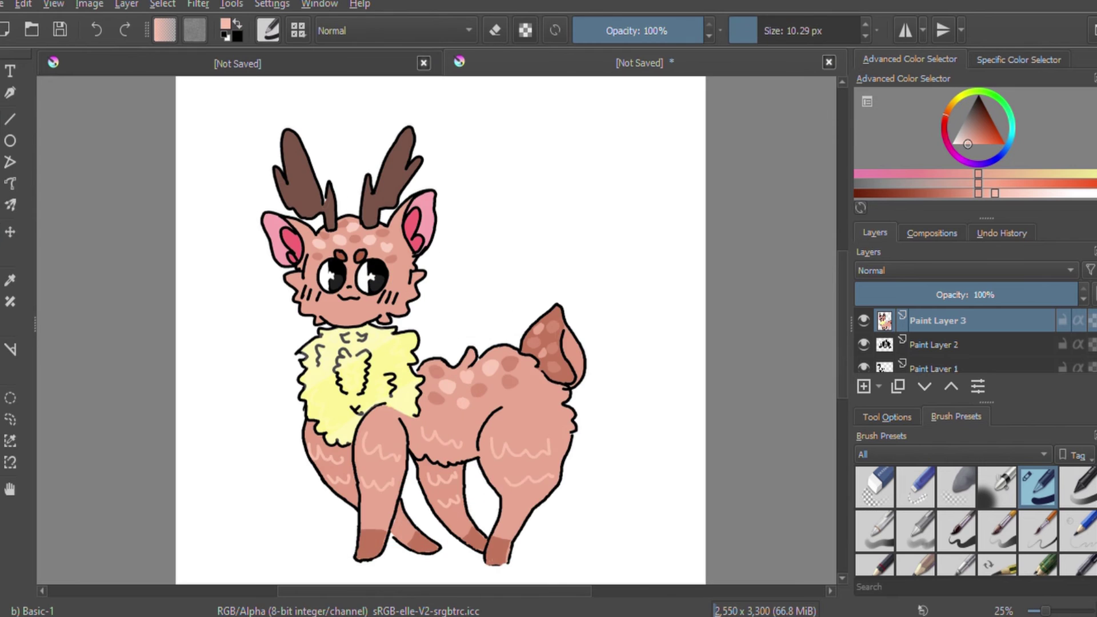
{"action": "key", "text": "ctrl+t"}
{"action": "left_click_drag", "start_coordinate": [602, 115], "coordinate": [602, 100]}
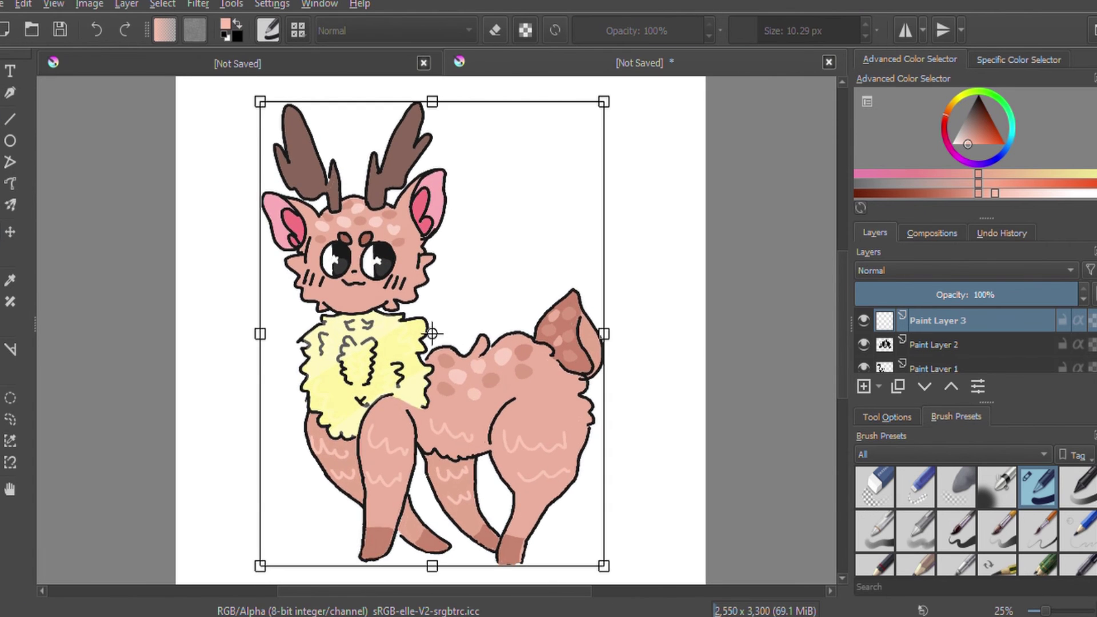
{"action": "key", "text": "Return"}
- Brush light-brown streaks onto the left and right antlers
{"action": "key", "text": "plus"}
{"action": "key", "text": "plus"}
{"action": "scroll", "coordinate": [435, 331], "scroll_direction": "up", "scroll_amount": 2}
{"action": "left_click_drag", "start_coordinate": [151, 129], "coordinate": [182, 226]}
{"action": "left_click_drag", "start_coordinate": [393, 130], "coordinate": [343, 223]}
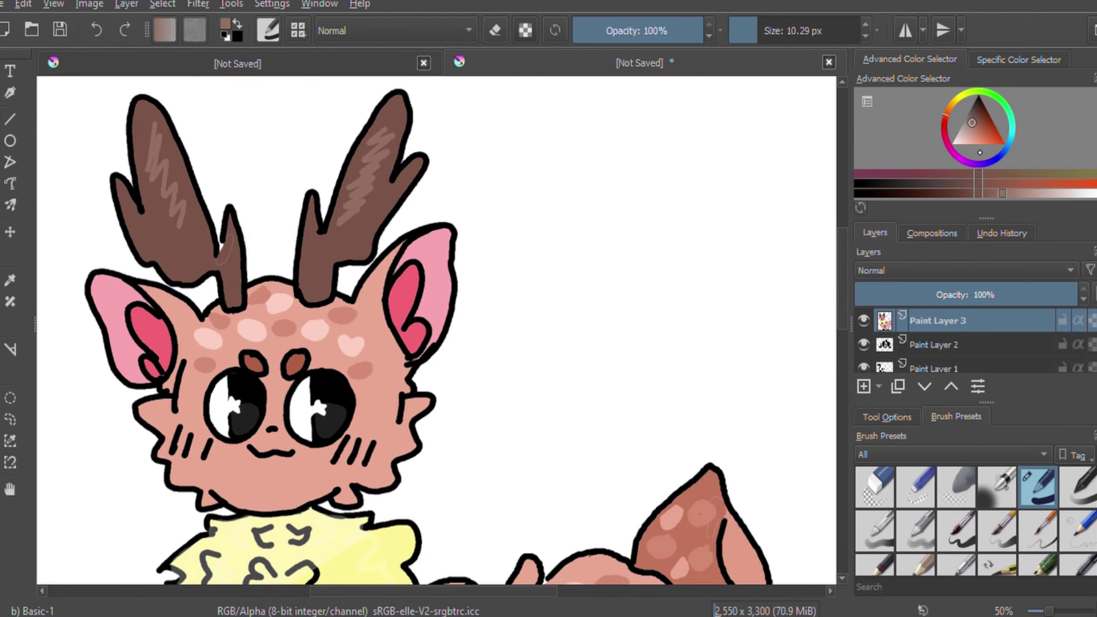
- Draw yellow four-point sparkles on both antlers and around the body, undoing one misplaced stroke
{"action": "left_click_drag", "start_coordinate": [231, 247], "coordinate": [275, 241]}
{"action": "left_click_drag", "start_coordinate": [255, 229], "coordinate": [259, 262]}
{"action": "left_click_drag", "start_coordinate": [352, 349], "coordinate": [380, 343]}
{"action": "left_click_drag", "start_coordinate": [369, 332], "coordinate": [371, 366]}
{"action": "scroll", "coordinate": [380, 345], "scroll_direction": "down", "scroll_amount": 3}
{"action": "key", "text": "ctrl+z"}
{"action": "key", "text": "ctrl+z"}
{"action": "key", "text": "ctrl+z"}
{"action": "left_click_drag", "start_coordinate": [240, 190], "coordinate": [272, 184]}
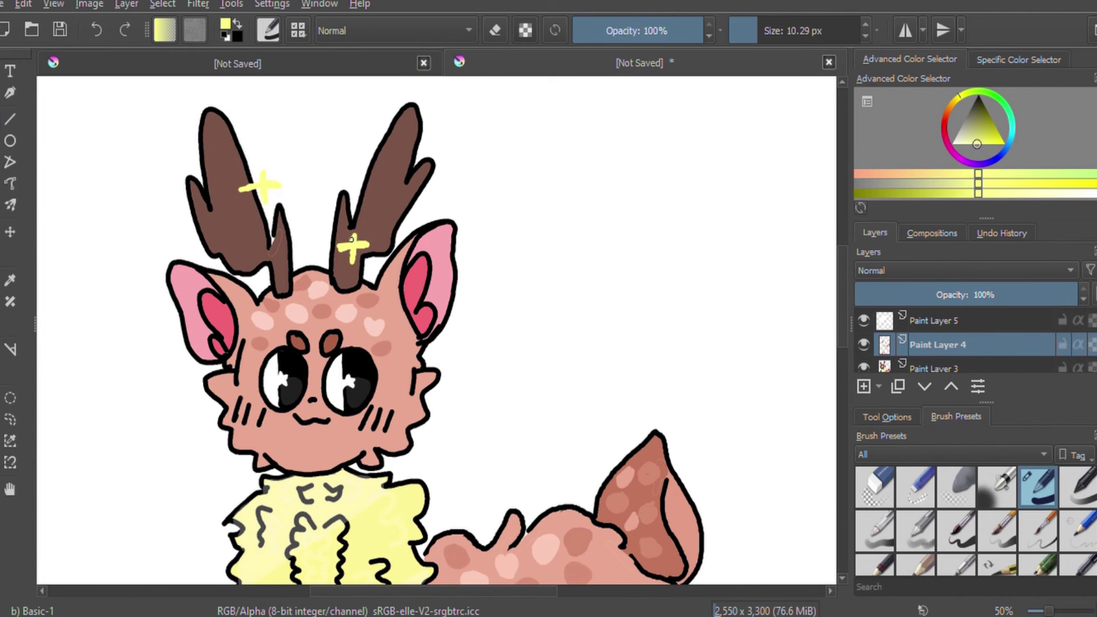
{"action": "scroll", "coordinate": [446, 377], "scroll_direction": "down", "scroll_amount": 5}
{"action": "left_click_drag", "start_coordinate": [455, 344], "coordinate": [457, 372]}
{"action": "left_click_drag", "start_coordinate": [444, 358], "coordinate": [468, 356]}
{"action": "mouse_move", "coordinate": [207, 407]}
{"action": "left_mouse_down"}
{"action": "mouse_move", "coordinate": [209, 439]}
{"action": "mouse_move", "coordinate": [222, 421]}
{"action": "left_mouse_up"}
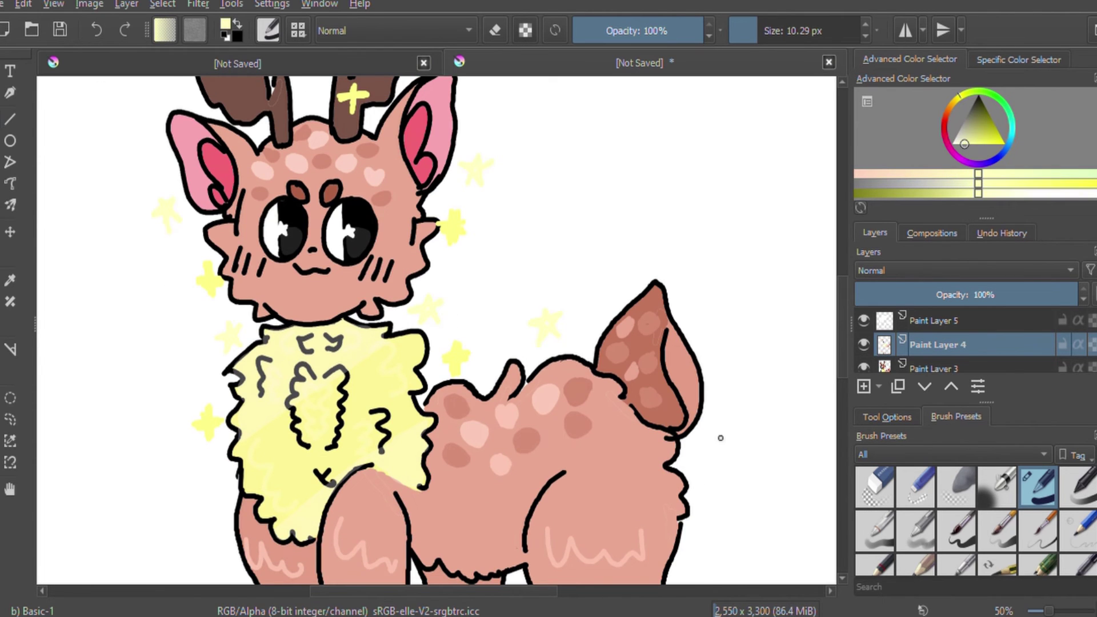
{"action": "left_click_drag", "start_coordinate": [212, 487], "coordinate": [212, 522]}
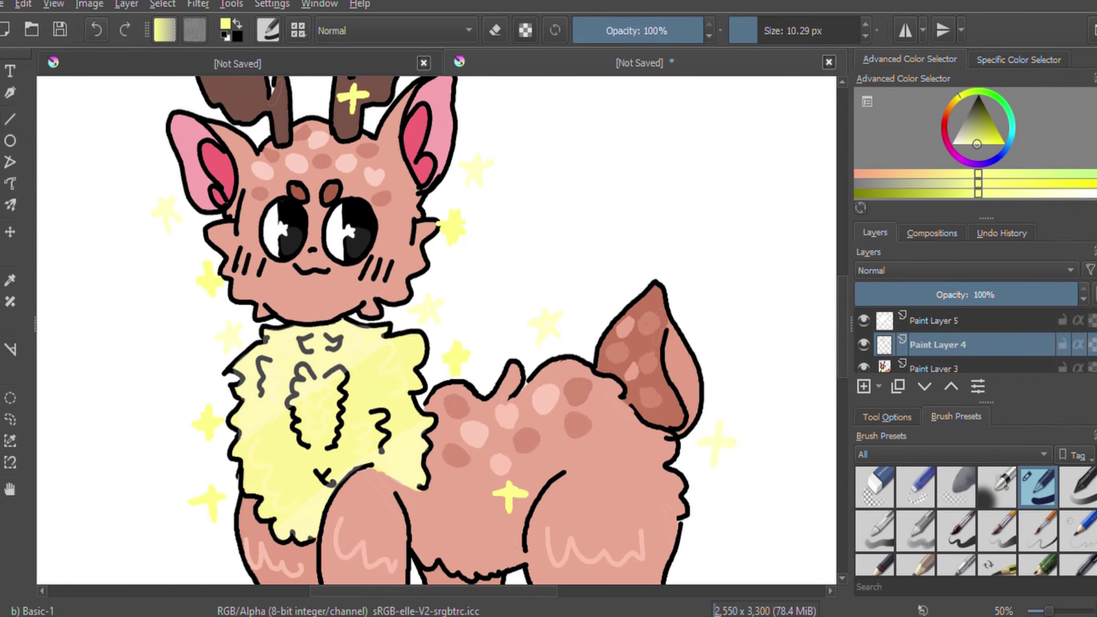
- Add more yellow sparkles near the legs and body
{"action": "scroll", "coordinate": [565, 360], "scroll_direction": "down", "scroll_amount": 4}
{"action": "scroll", "coordinate": [564, 360], "scroll_direction": "down", "scroll_amount": 1}
{"action": "left_click_drag", "start_coordinate": [358, 498], "coordinate": [359, 531]}
{"action": "left_click_drag", "start_coordinate": [341, 514], "coordinate": [375, 511]}
{"action": "left_click_drag", "start_coordinate": [242, 486], "coordinate": [249, 521]}
{"action": "left_click_drag", "start_coordinate": [449, 367], "coordinate": [445, 400]}
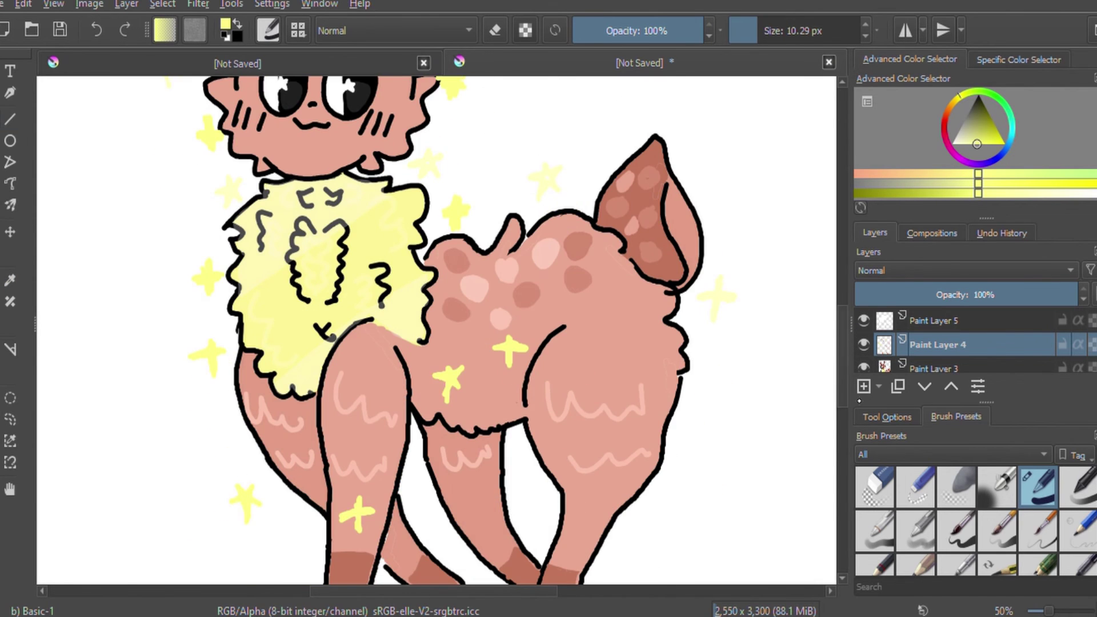
{"action": "scroll", "coordinate": [685, 445], "scroll_direction": "down", "scroll_amount": 3}
- Merge the sparkle layers down into Paint Layer 3 and begin resizing the deer
{"action": "key", "text": "minus"}
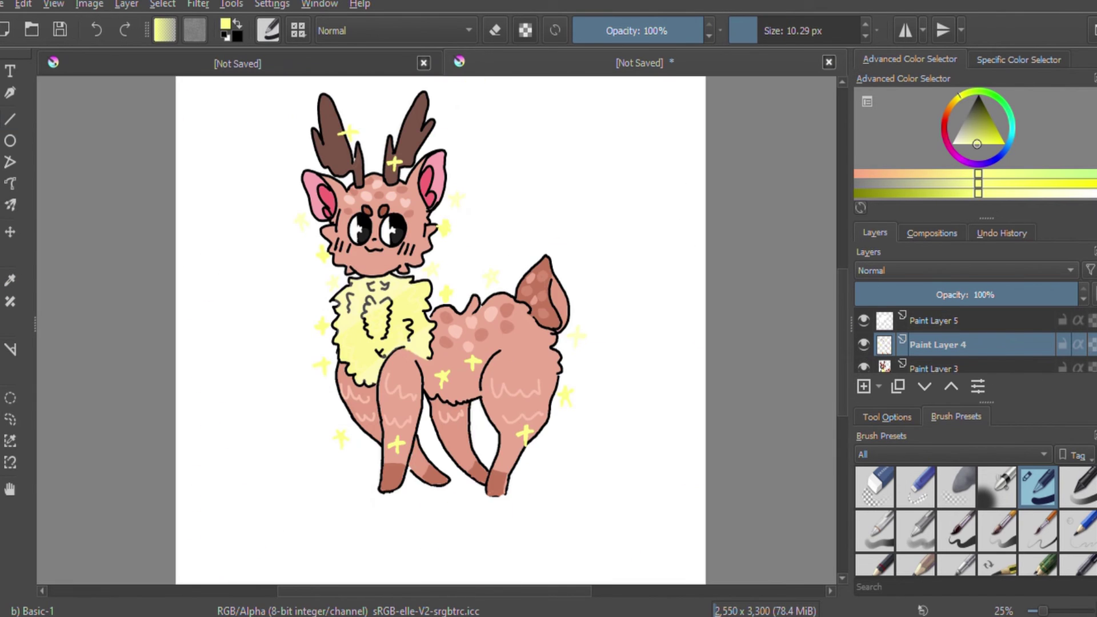
{"action": "key", "text": "ctrl+e"}
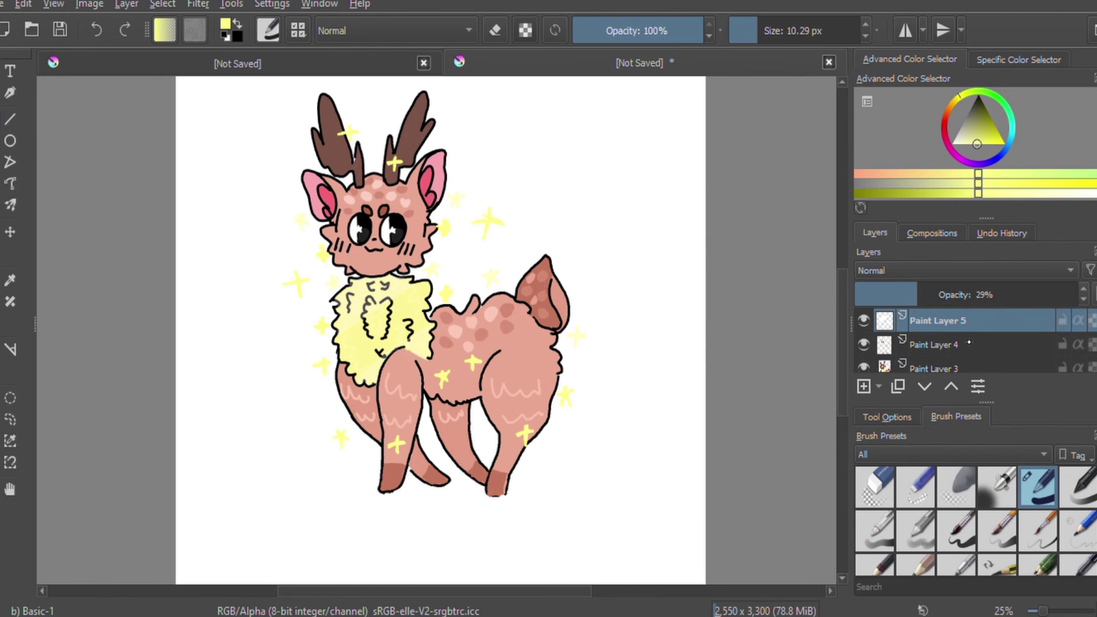
{"action": "key", "text": "ctrl+e"}
{"action": "key", "text": "ctrl+t"}
{"action": "key", "text": "minus"}
- Enlarge the deer and shift it up-left, undoing the move and re-adjusting placement
{"action": "mouse_move", "coordinate": [537, 459]}
{"action": "left_mouse_down"}
{"action": "mouse_move", "coordinate": [577, 460]}
{"action": "mouse_move", "coordinate": [571, 142]}
{"action": "mouse_move", "coordinate": [531, 242]}
{"action": "mouse_move", "coordinate": [563, 279]}
{"action": "left_mouse_up"}
{"action": "left_click_drag", "start_coordinate": [436, 339], "coordinate": [427, 300]}
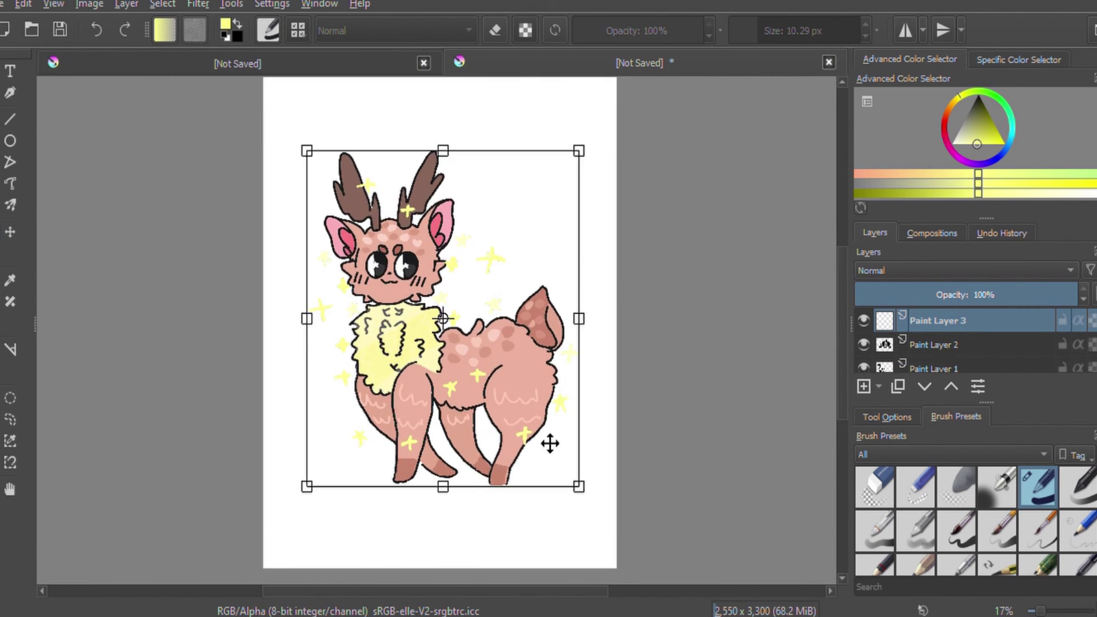
{"action": "key", "text": "Return"}
{"action": "key", "text": "b"}
{"action": "key", "text": "ctrl+z"}
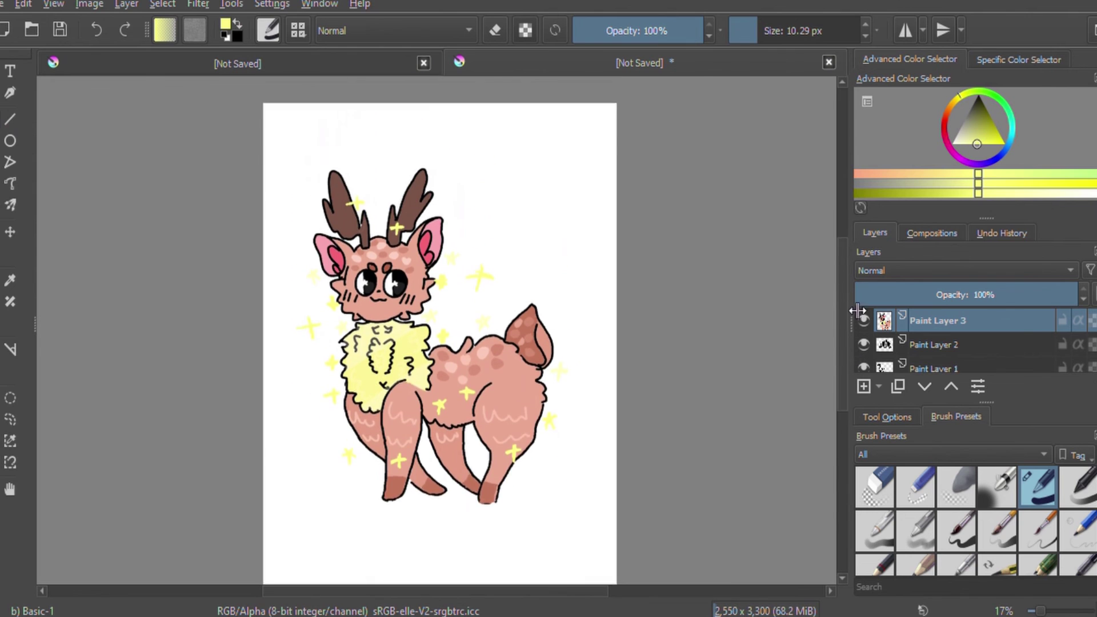
{"action": "key", "text": "plus"}
{"action": "key", "text": "ctrl+t"}
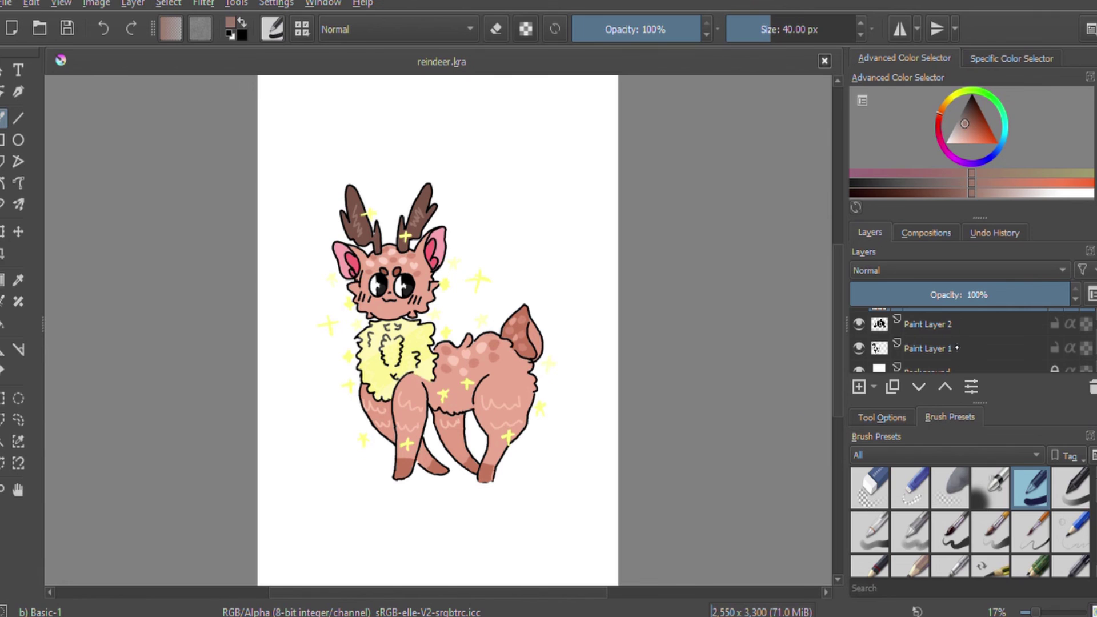
- Add a new empty Paint Layer 4 directly above the Background layer
{"action": "scroll", "coordinate": [971, 340], "scroll_direction": "down", "scroll_amount": 1}
{"action": "left_click", "coordinate": [943, 360]}
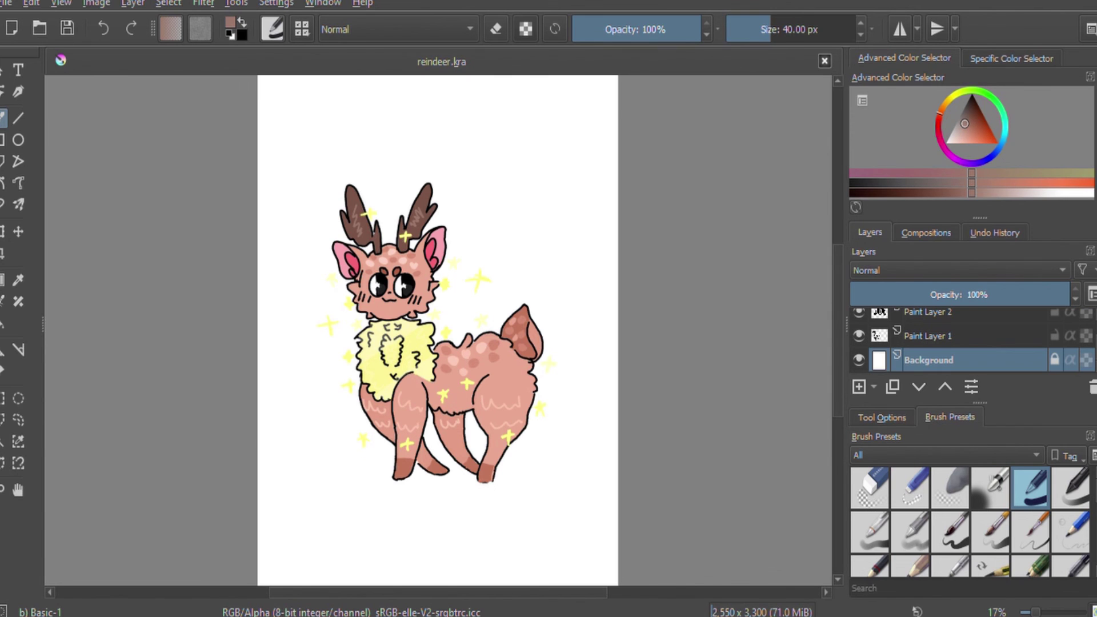
{"action": "left_click", "coordinate": [858, 387]}
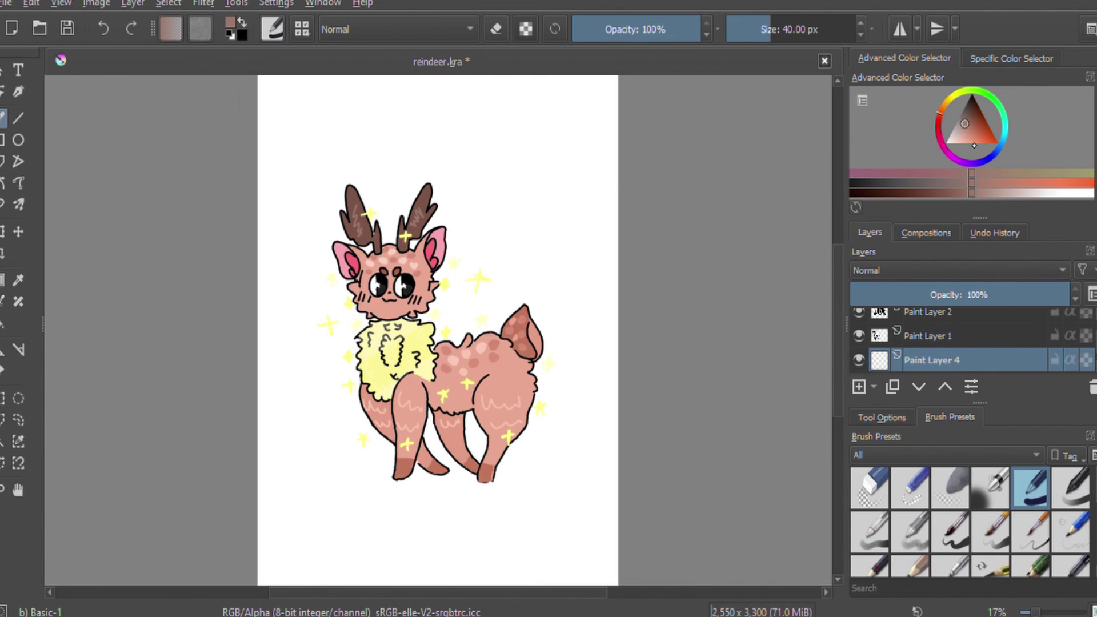
- Paint a wide pale-cyan band across the top-left with a very large brush, redoing the first stripe
{"action": "key", "text": "d"}
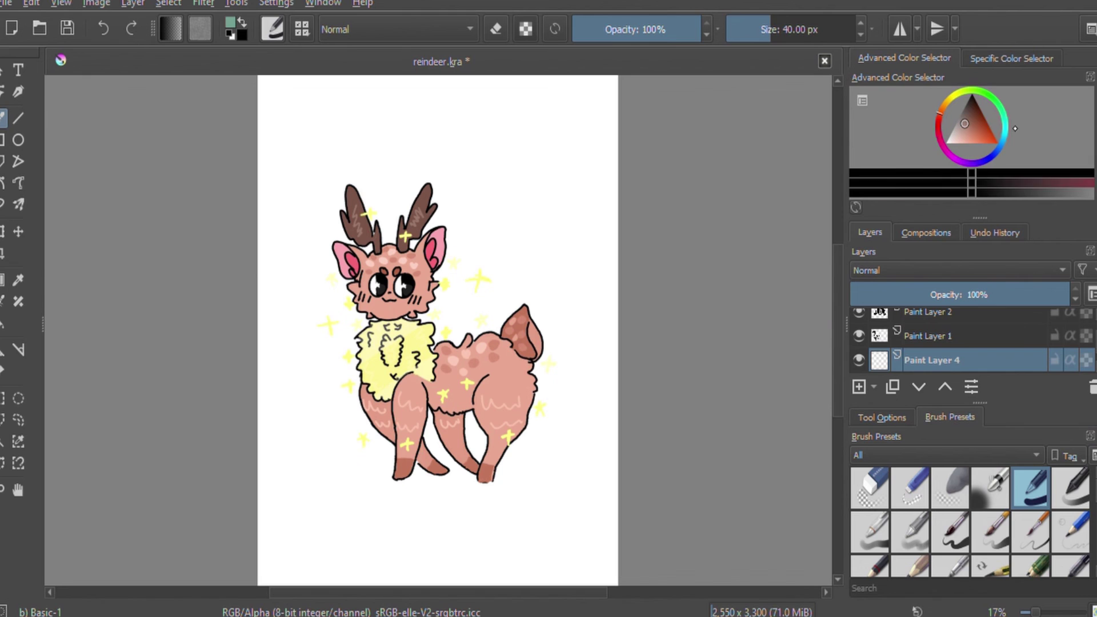
{"action": "left_click", "coordinate": [1006, 122]}
{"action": "left_click_drag", "start_coordinate": [993, 142], "coordinate": [979, 204]}
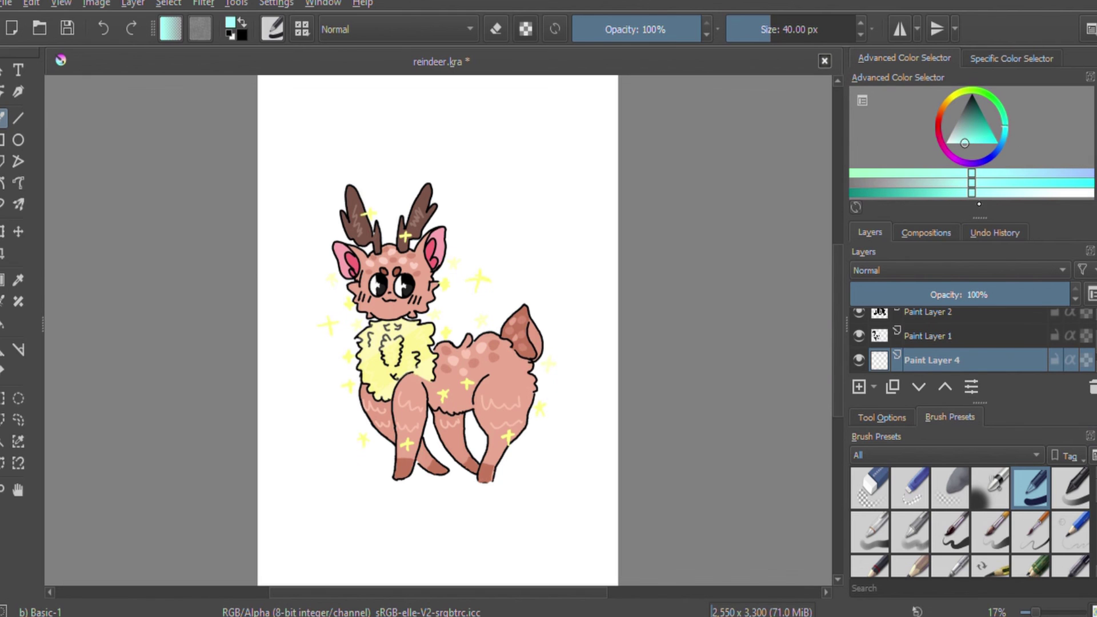
{"action": "left_click", "coordinate": [804, 27]}
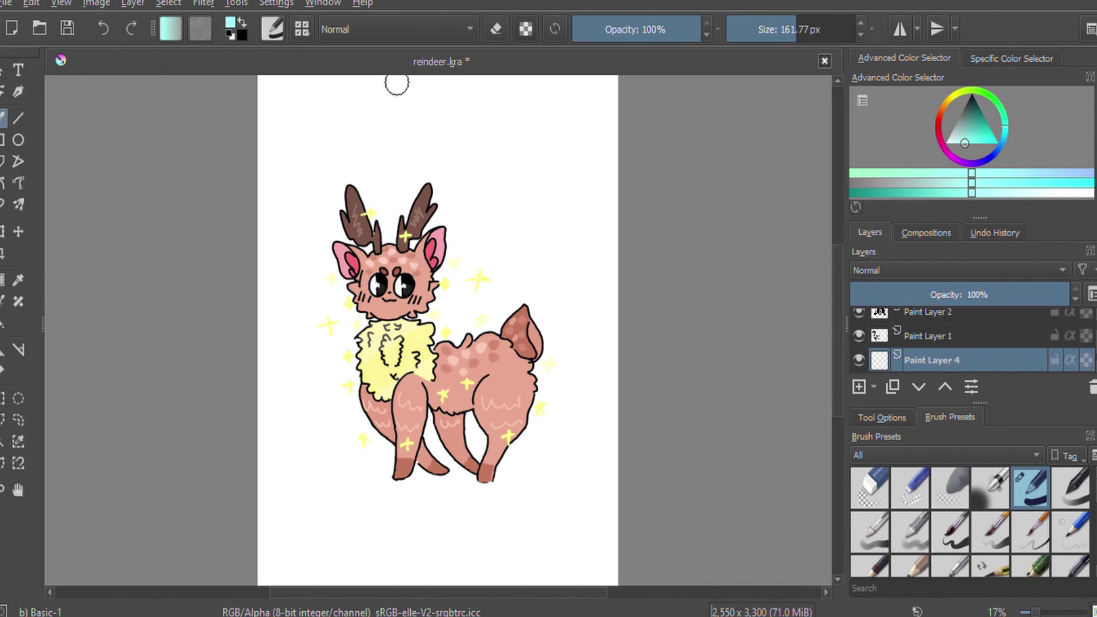
{"action": "left_click_drag", "start_coordinate": [396, 80], "coordinate": [255, 434]}
{"action": "scroll", "coordinate": [822, 287], "scroll_direction": "up", "scroll_amount": 3}
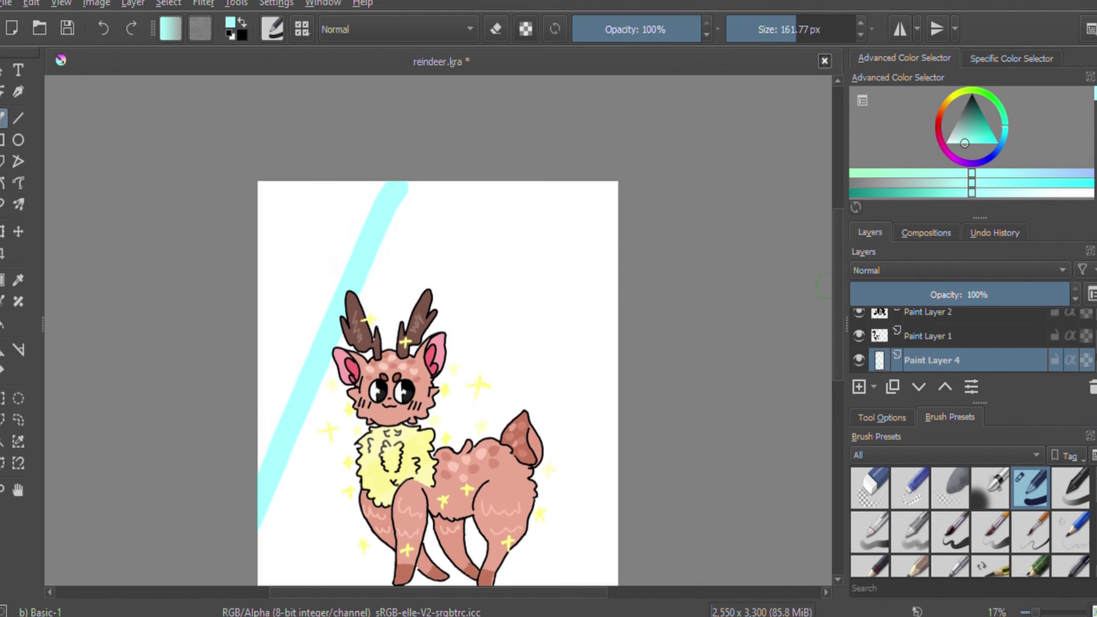
{"action": "key", "text": "ctrl+z"}
{"action": "left_click", "coordinate": [816, 29]}
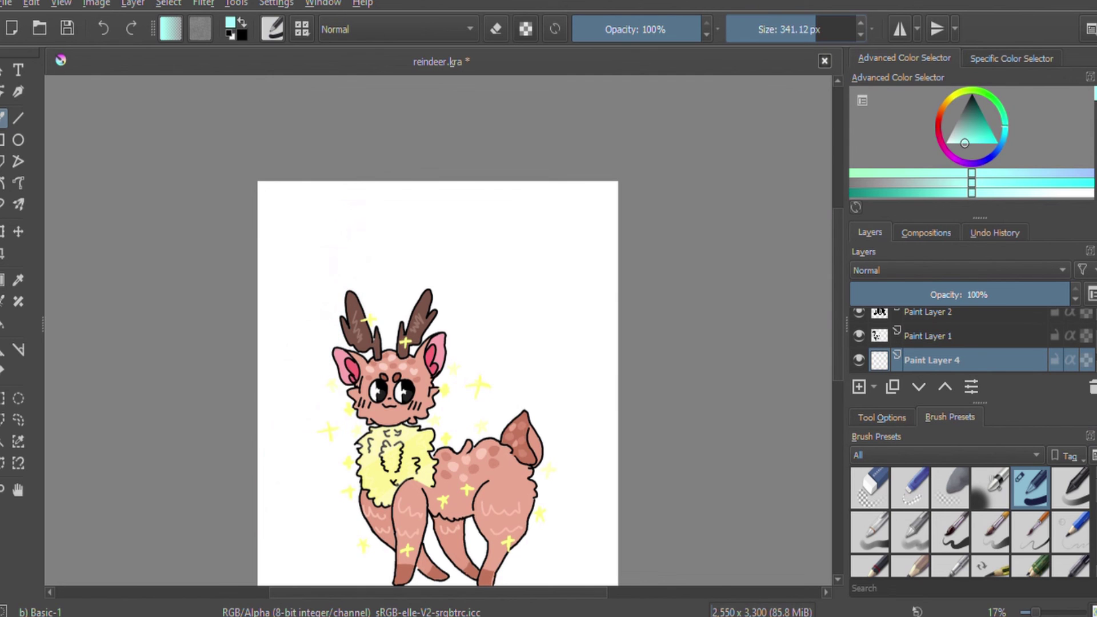
{"action": "mouse_move", "coordinate": [473, 176]}
{"action": "left_mouse_down"}
{"action": "mouse_move", "coordinate": [234, 445]}
{"action": "mouse_move", "coordinate": [239, 196]}
{"action": "left_mouse_up"}
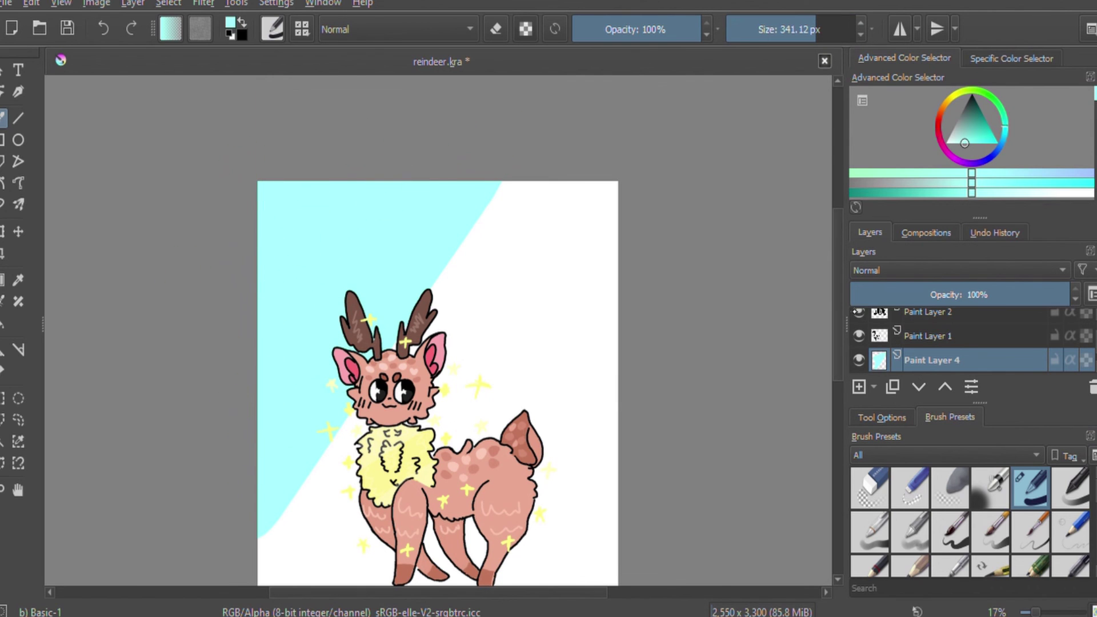
- Paint a light-blue diagonal band behind the deer
{"action": "scroll", "coordinate": [437, 343], "scroll_direction": "down", "scroll_amount": 4}
{"action": "scroll", "coordinate": [437, 343], "scroll_direction": "up", "scroll_amount": 2}
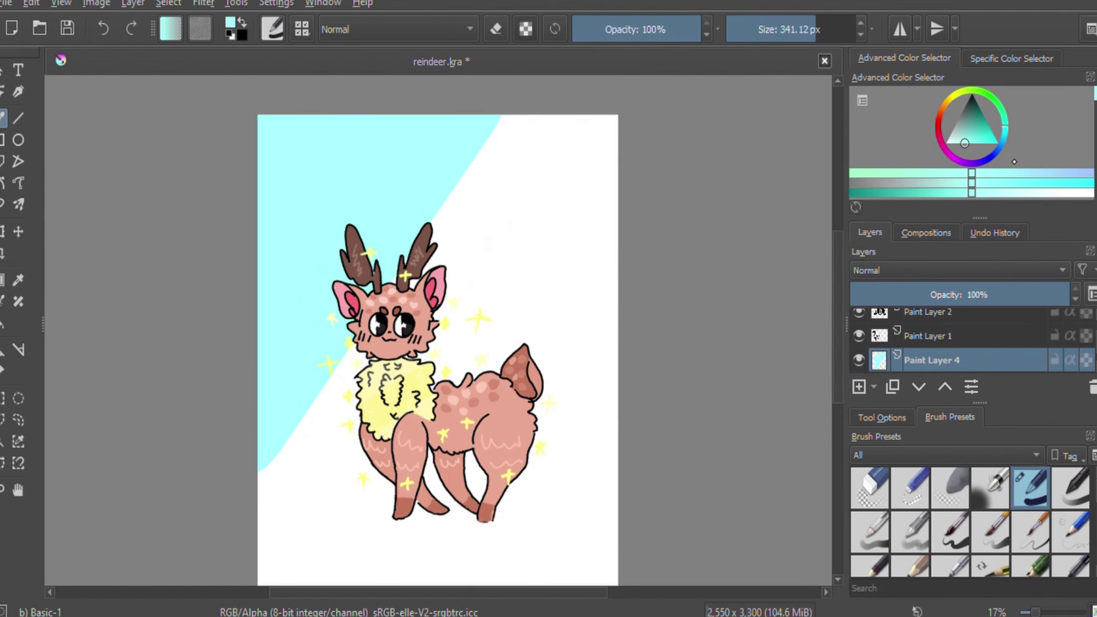
{"action": "left_click_drag", "start_coordinate": [1014, 162], "coordinate": [1017, 150]}
{"action": "left_click_drag", "start_coordinate": [496, 151], "coordinate": [297, 543]}
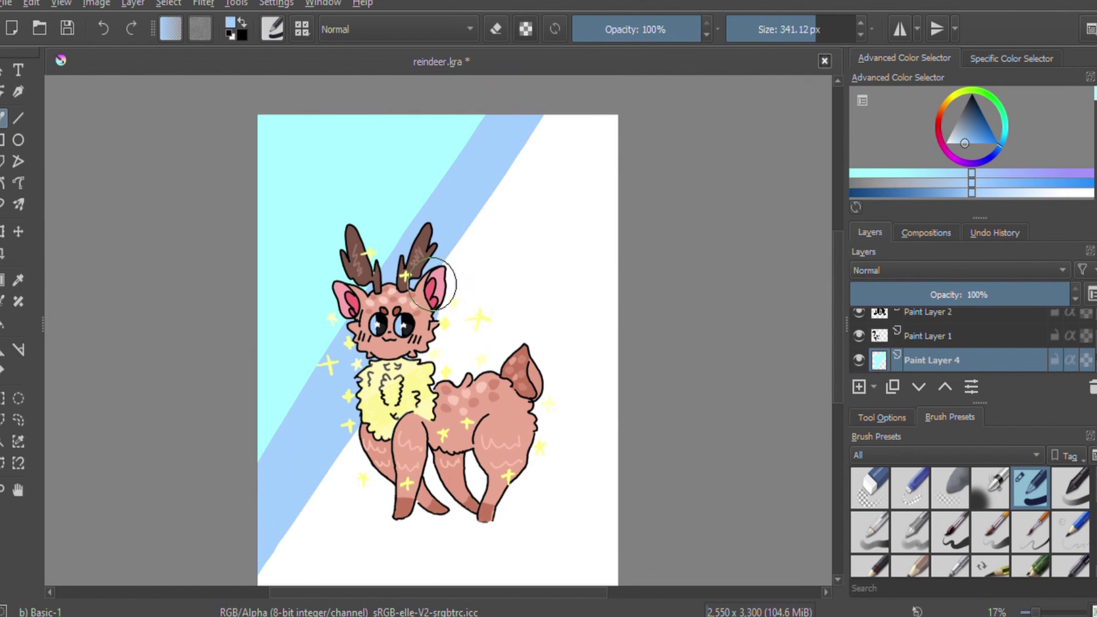